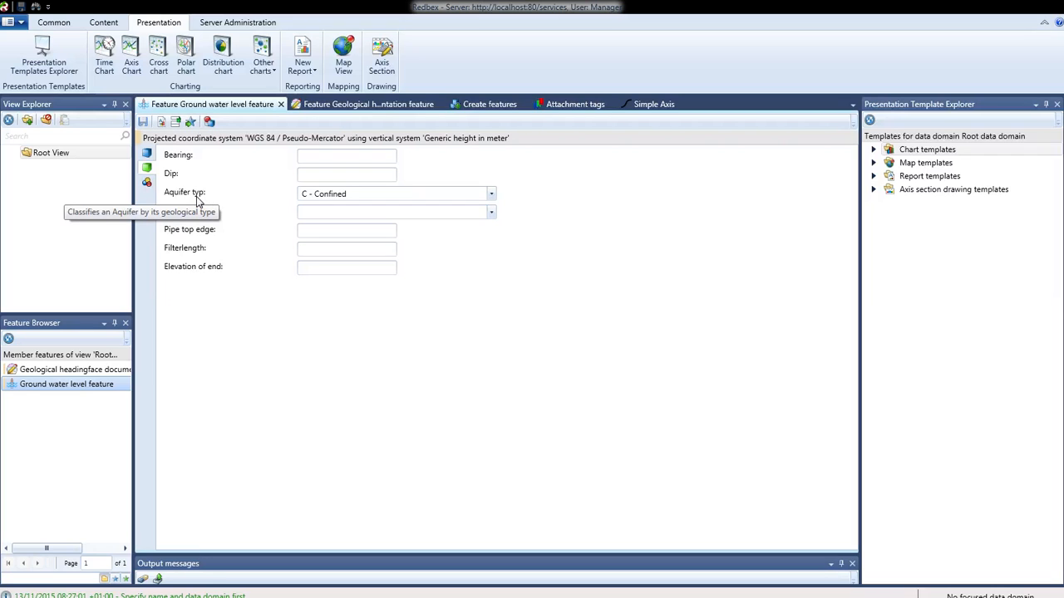
Review the aquifer type options of the ground water level feature and switch to the geological heading face feature.
{"action": "left_click", "coordinate": [492, 195]}
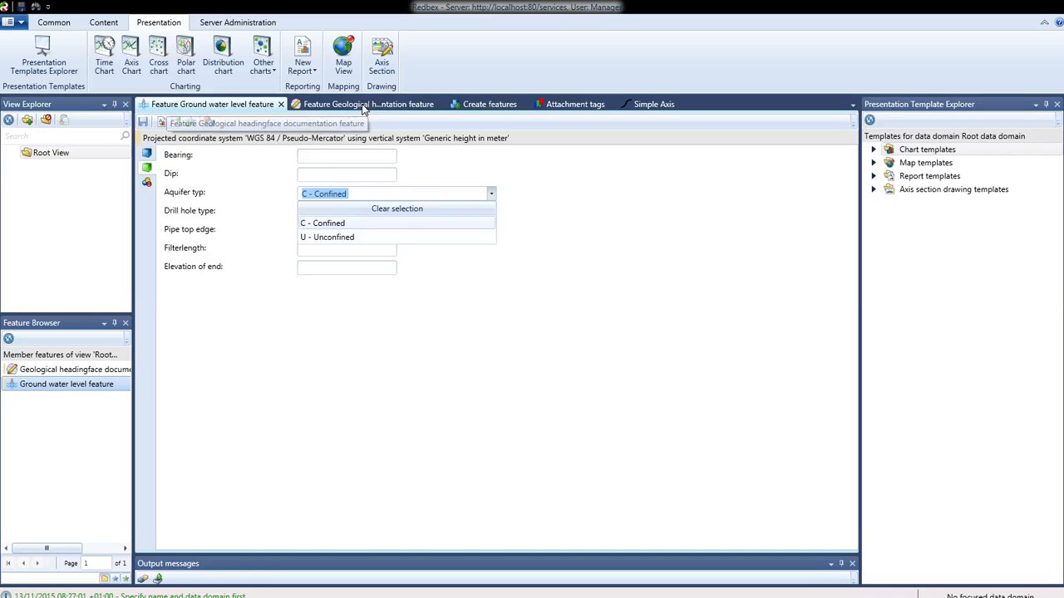
{"action": "left_click", "coordinate": [363, 108]}
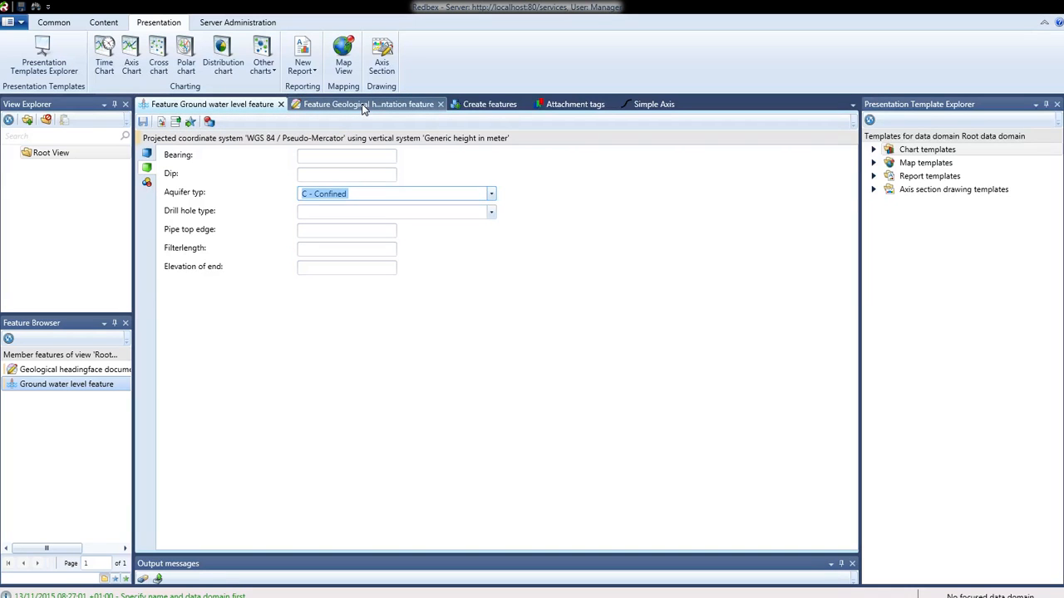
{"action": "left_click", "coordinate": [364, 106]}
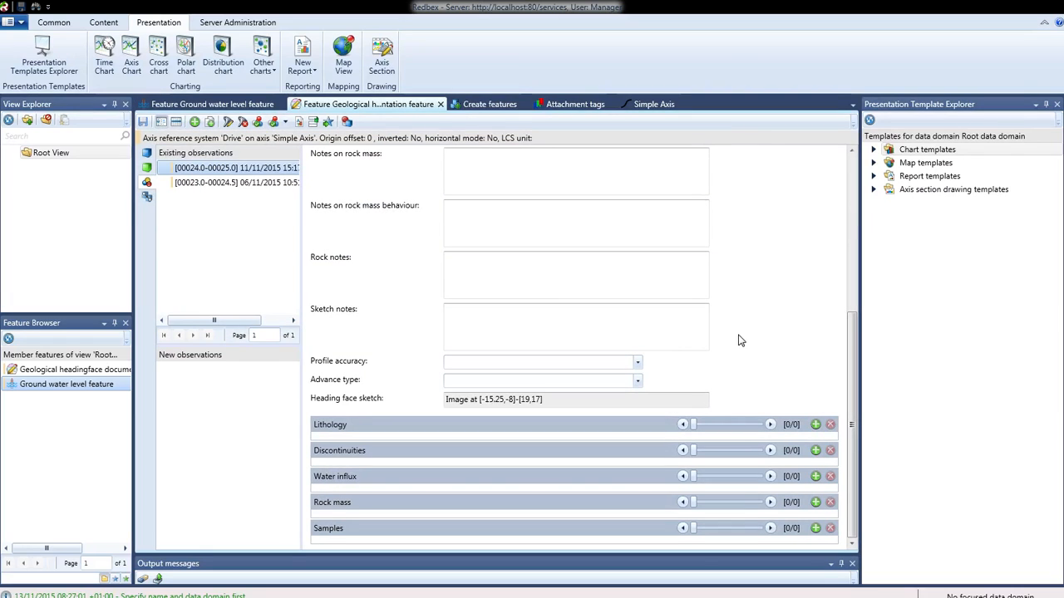
Inspect the Advance type options of the geological observation and scroll up through its form.
{"action": "left_click", "coordinate": [638, 381]}
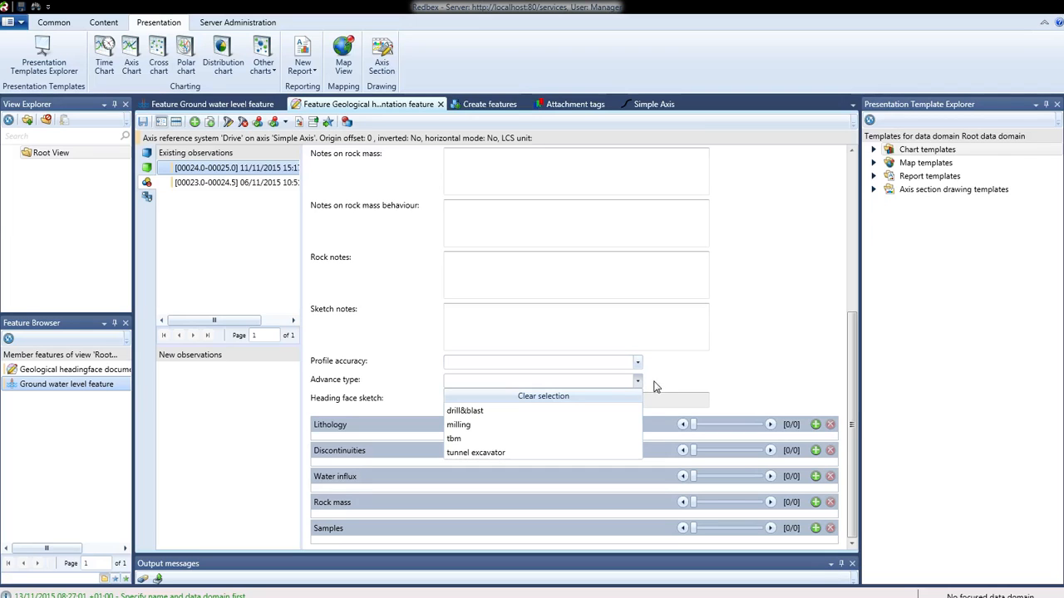
{"action": "left_click", "coordinate": [727, 374]}
{"action": "scroll", "coordinate": [727, 372], "scroll_direction": "up", "scroll_amount": 3}
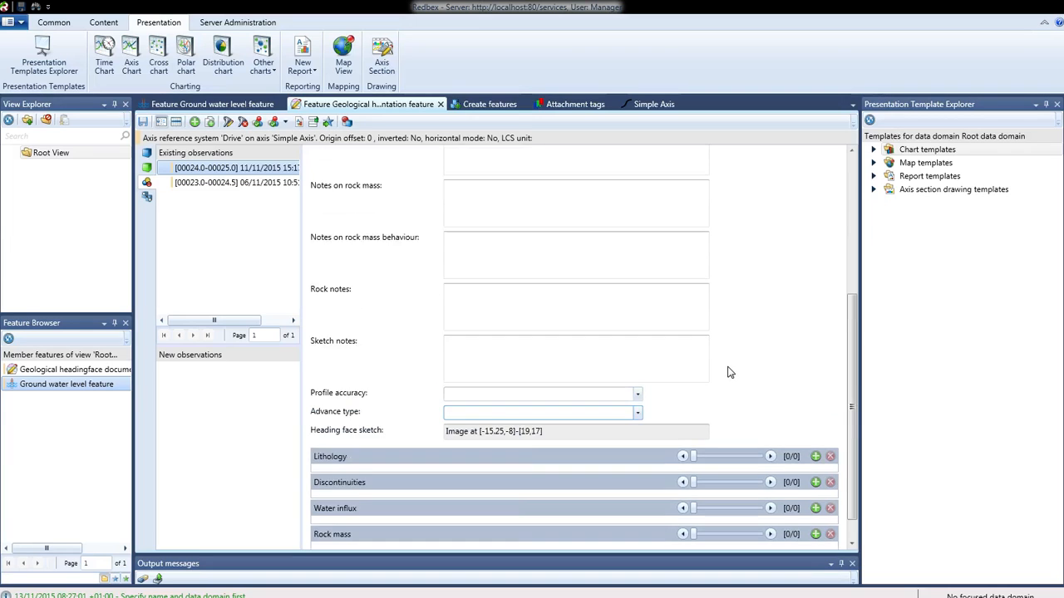
{"action": "scroll", "coordinate": [727, 373], "scroll_direction": "up", "scroll_amount": 1}
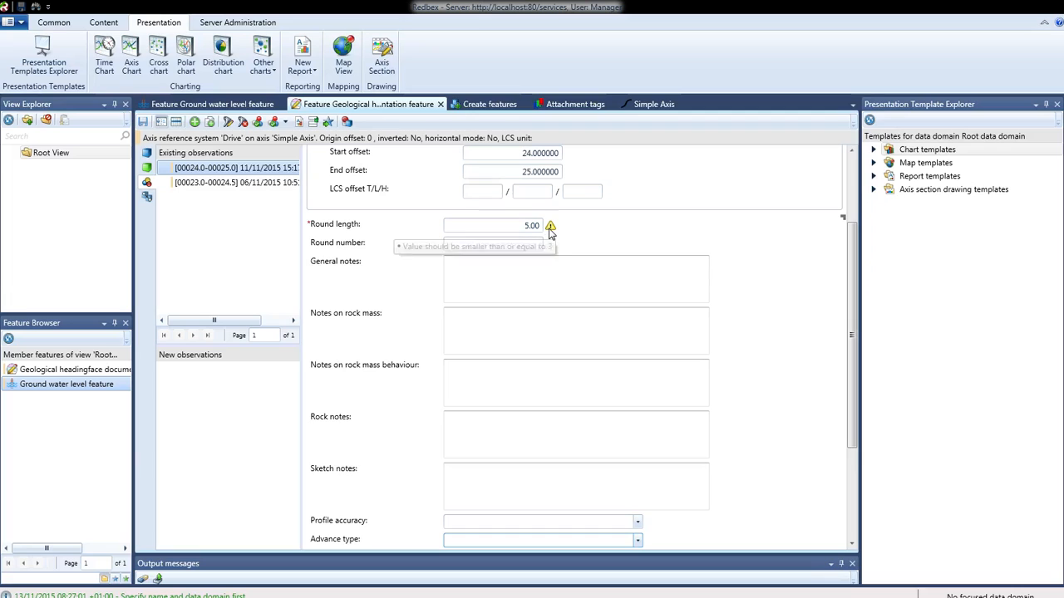
Set the observation's round length to 3.
{"action": "left_click", "coordinate": [523, 230]}
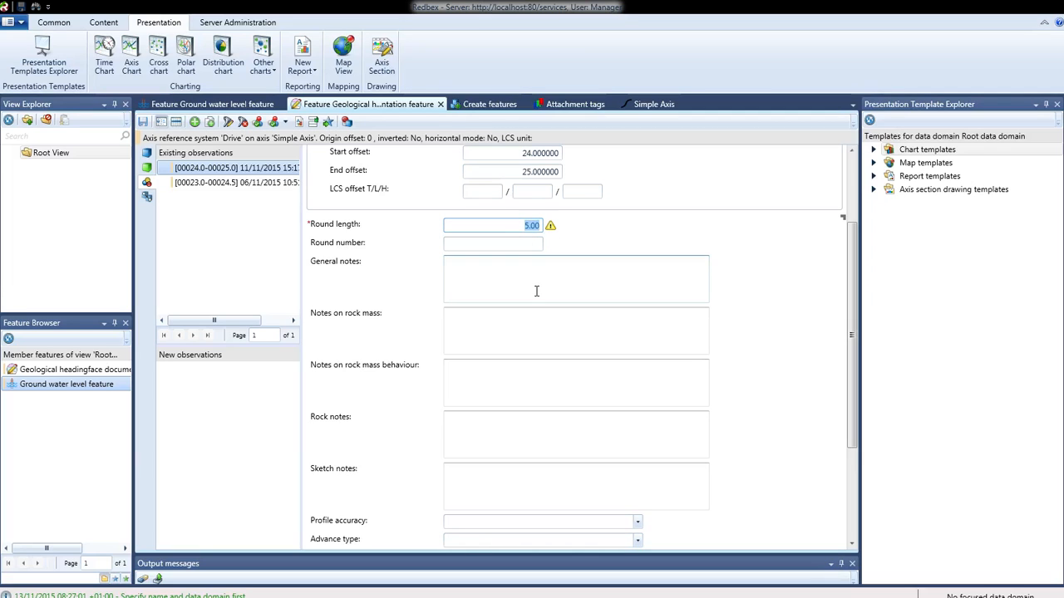
{"action": "type", "text": "2"}
{"action": "key", "text": "BackSpace"}
{"action": "type", "text": "0"}
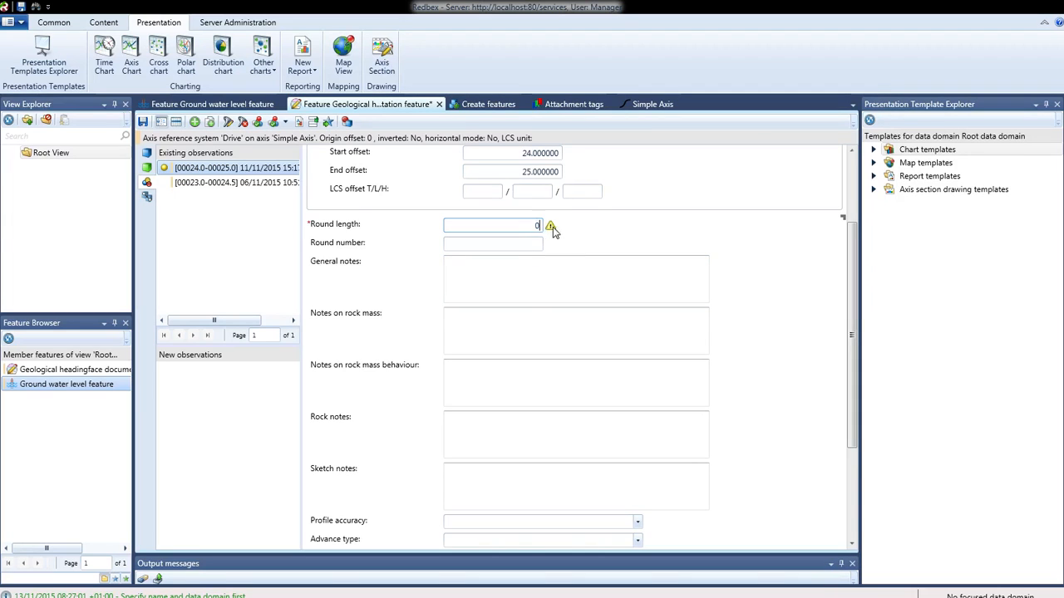
{"action": "mouse_move", "coordinate": [555, 236]}
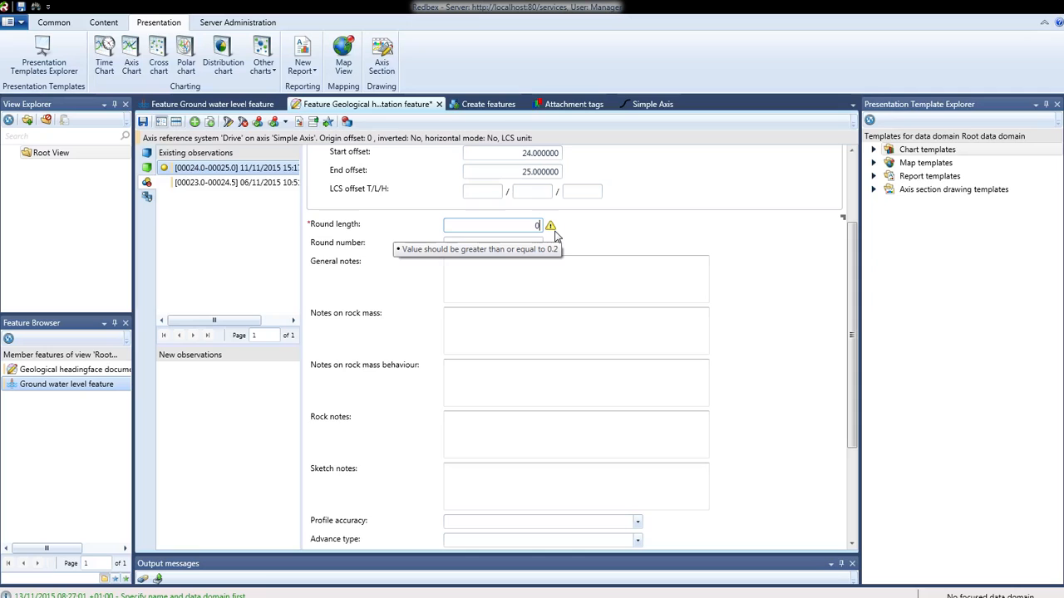
{"action": "left_click_drag", "start_coordinate": [539, 226], "coordinate": [532, 226]}
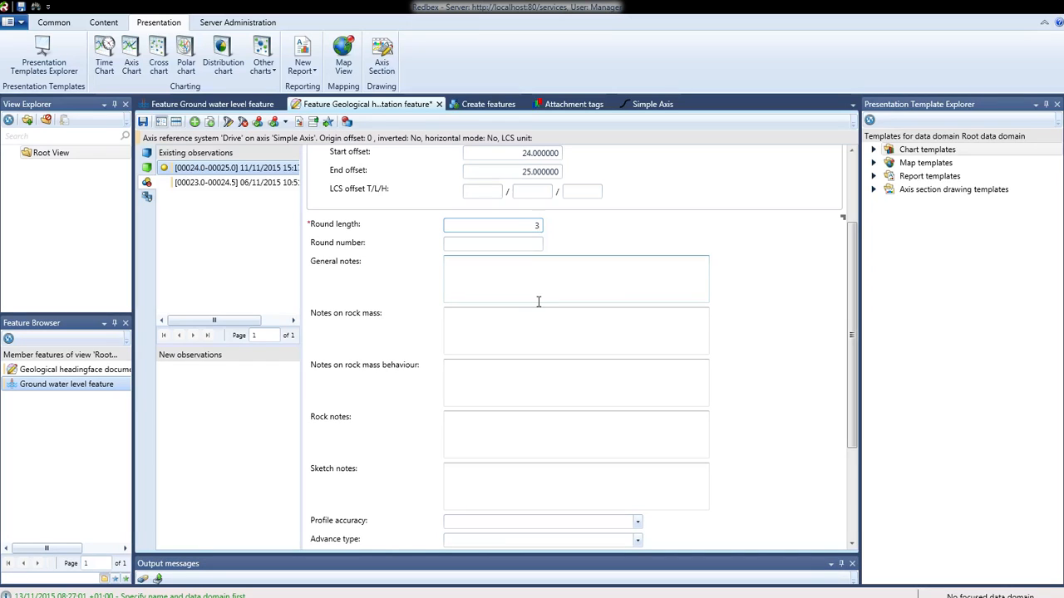
Open the observation's context menu and review the available sensor choices.
{"action": "right_click", "coordinate": [263, 170]}
{"action": "mouse_move", "coordinate": [235, 238]}
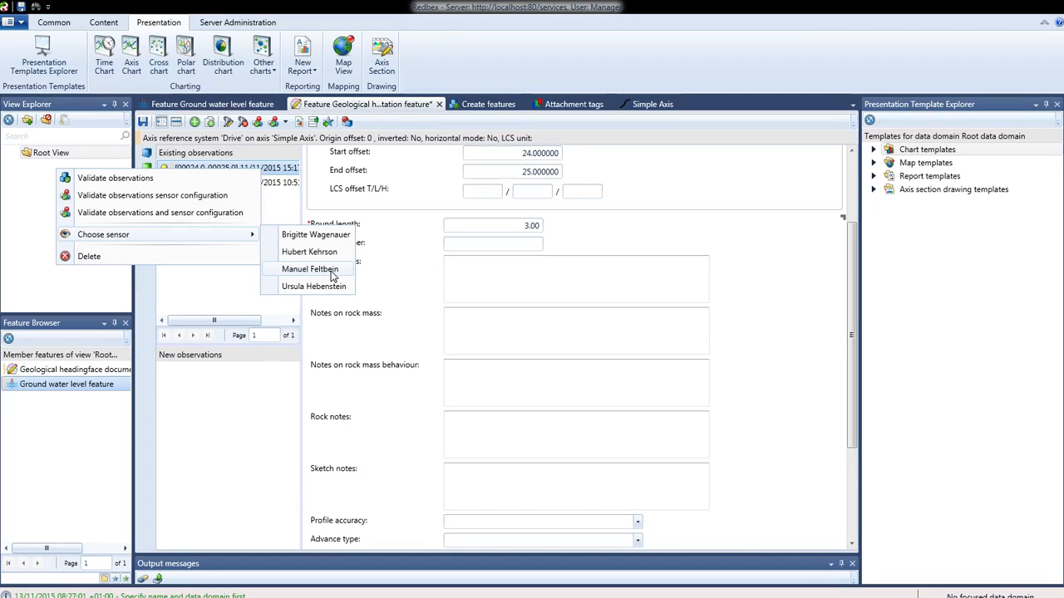
{"action": "left_click", "coordinate": [395, 250]}
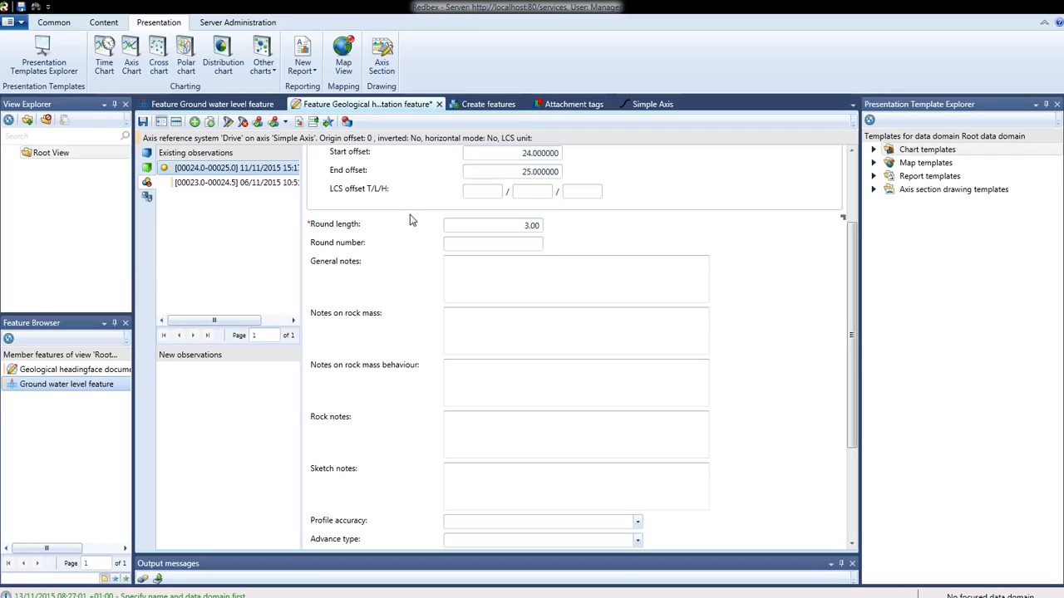
Open the Create features tab and review the feature subtype options.
{"action": "left_click", "coordinate": [481, 106]}
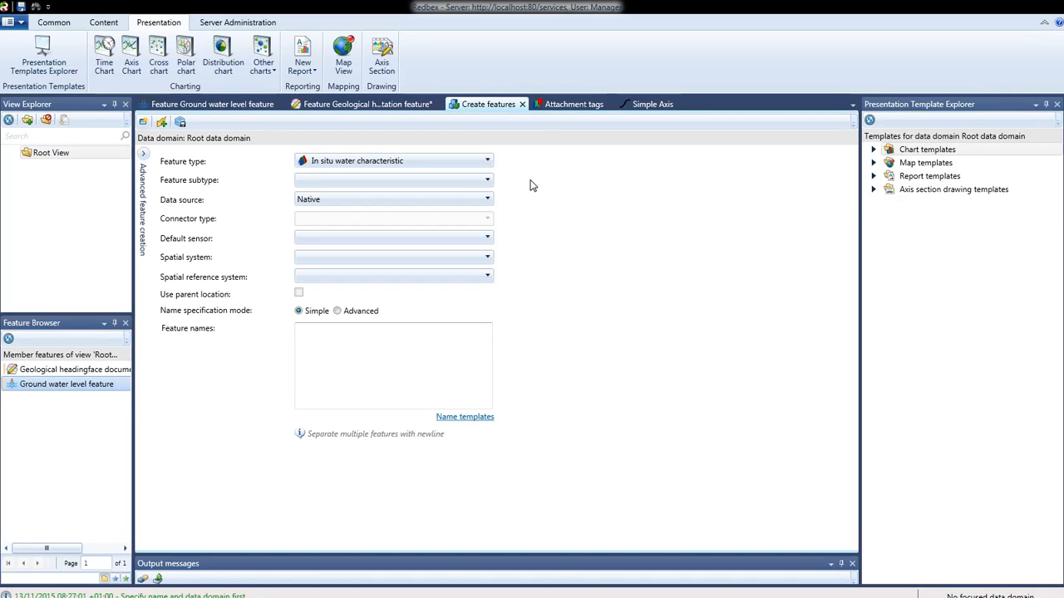
{"action": "left_click", "coordinate": [488, 182]}
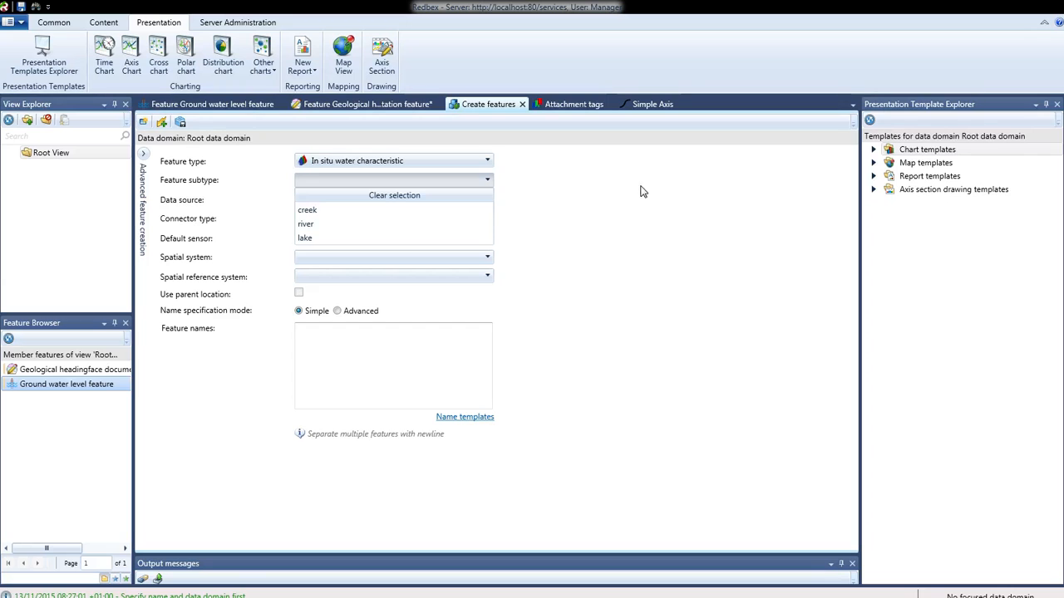
{"action": "left_click", "coordinate": [619, 206]}
View the attachment tags, then rotate the Simple Axis 3D visualization.
{"action": "left_click", "coordinate": [572, 105]}
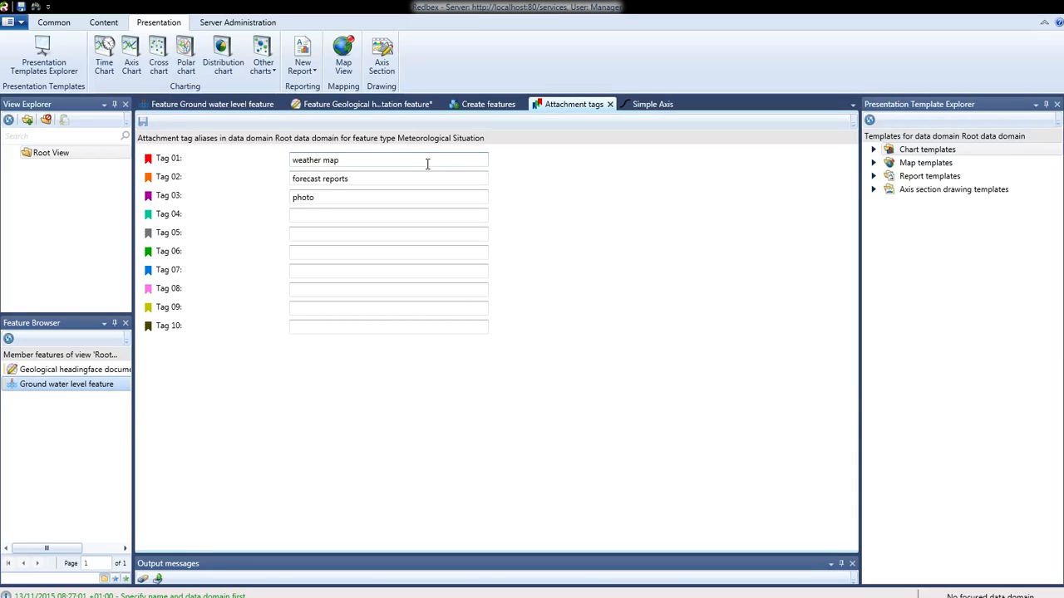
{"action": "left_click", "coordinate": [644, 104]}
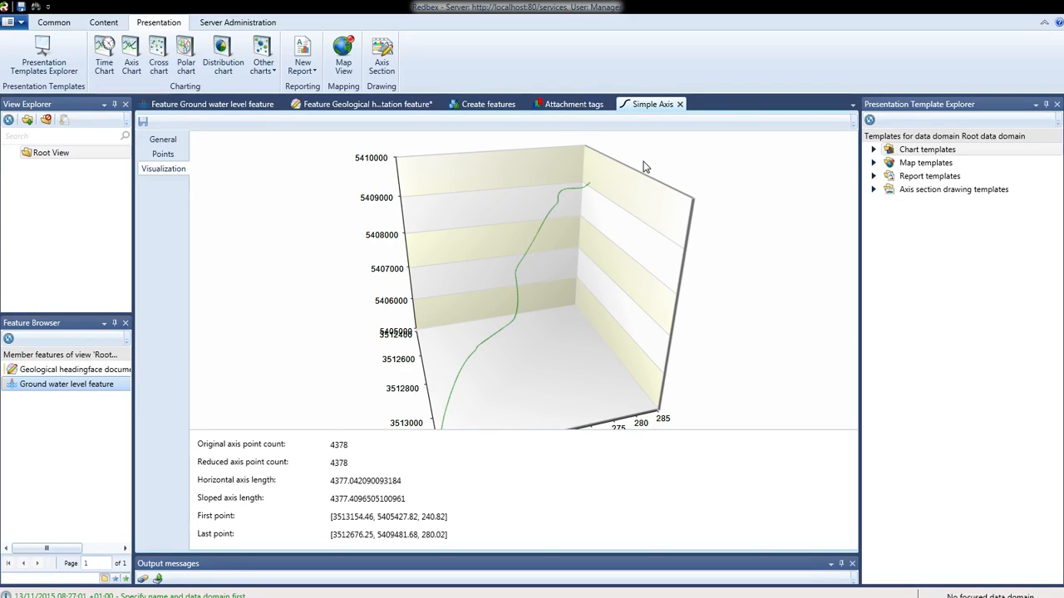
{"action": "left_click_drag", "start_coordinate": [595, 368], "coordinate": [569, 359]}
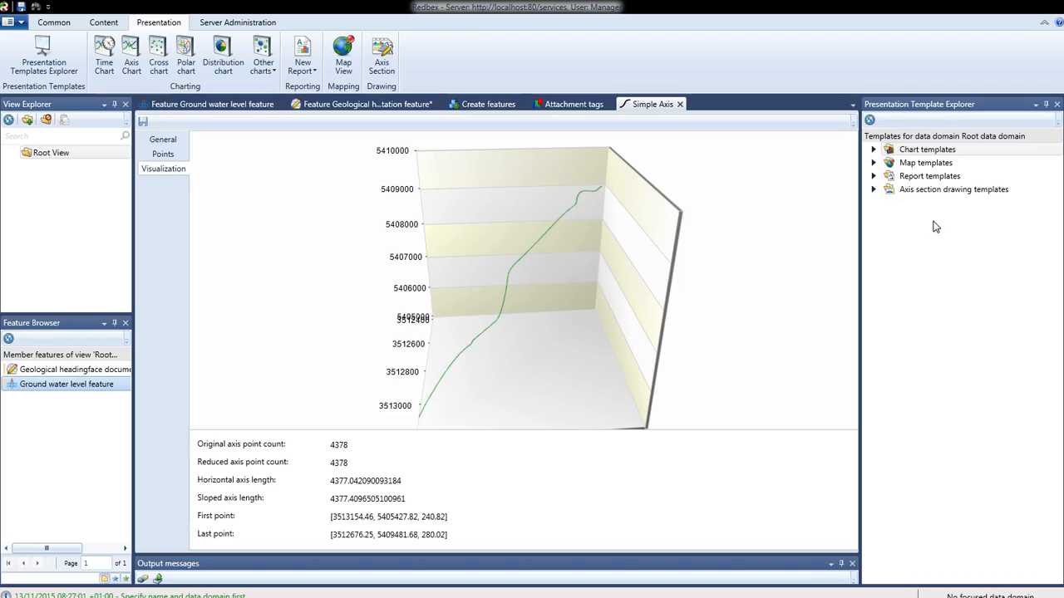
Expand the Chart templates and Map templates in the presentation template explorer.
{"action": "left_click", "coordinate": [874, 150]}
{"action": "left_click", "coordinate": [874, 190]}
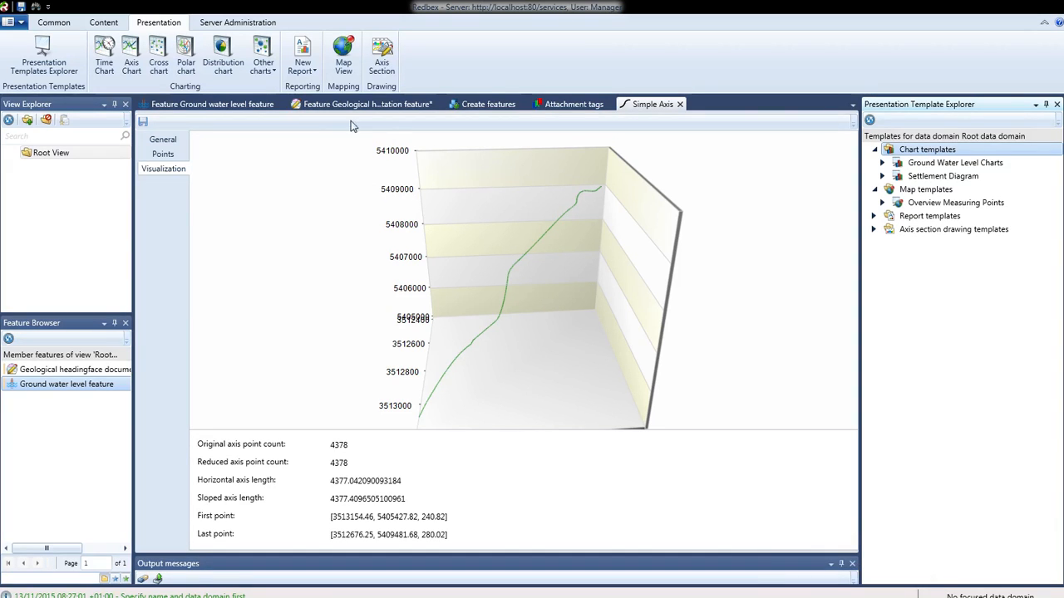
Switch between the open feature tabs and review the aquifer type options again.
{"action": "left_click", "coordinate": [208, 106]}
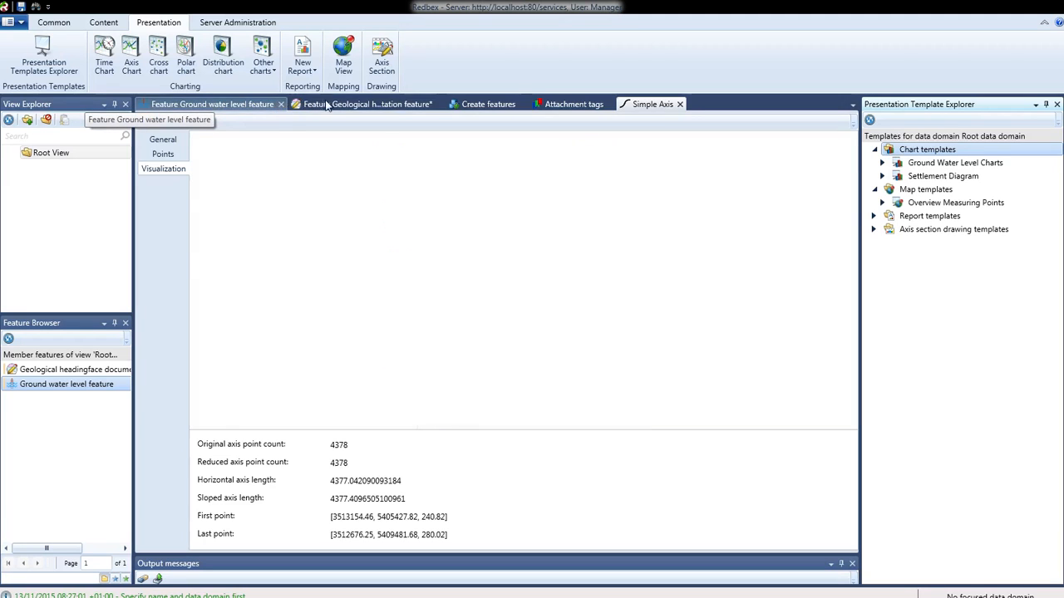
{"action": "left_click", "coordinate": [365, 103]}
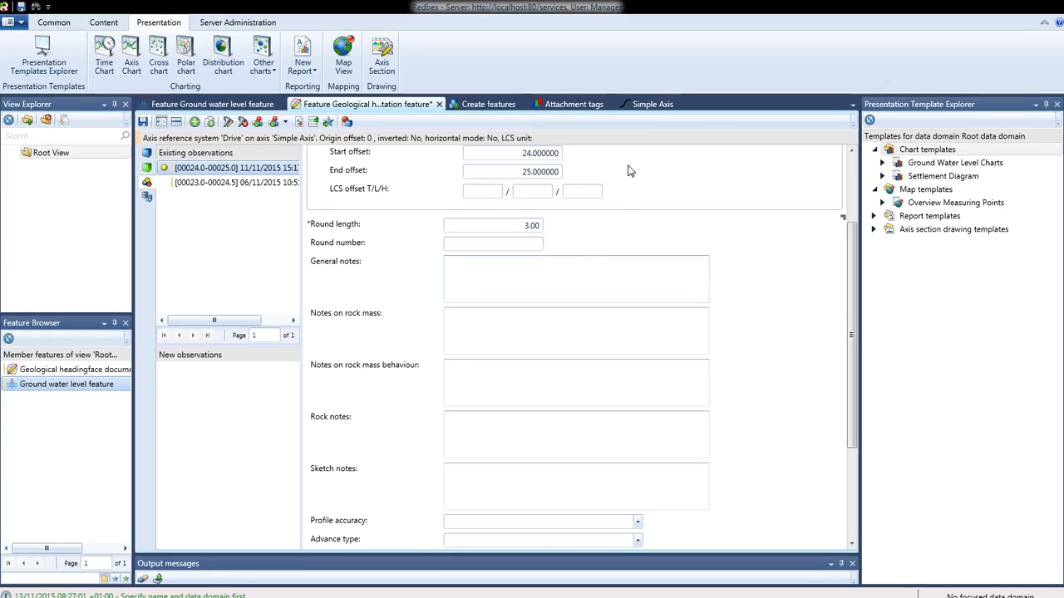
{"action": "left_click", "coordinate": [651, 104]}
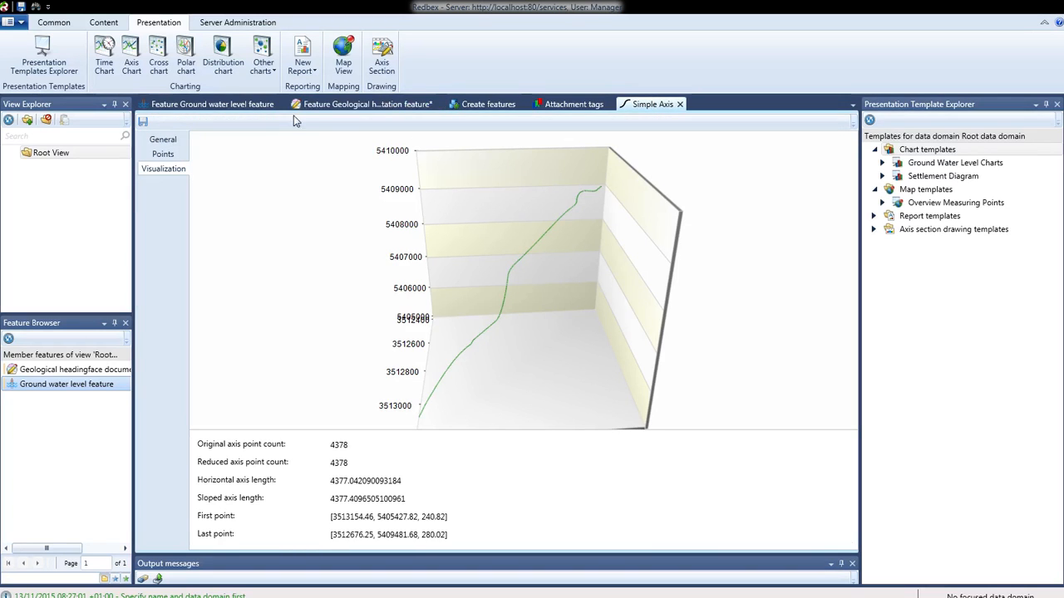
{"action": "left_click", "coordinate": [366, 104]}
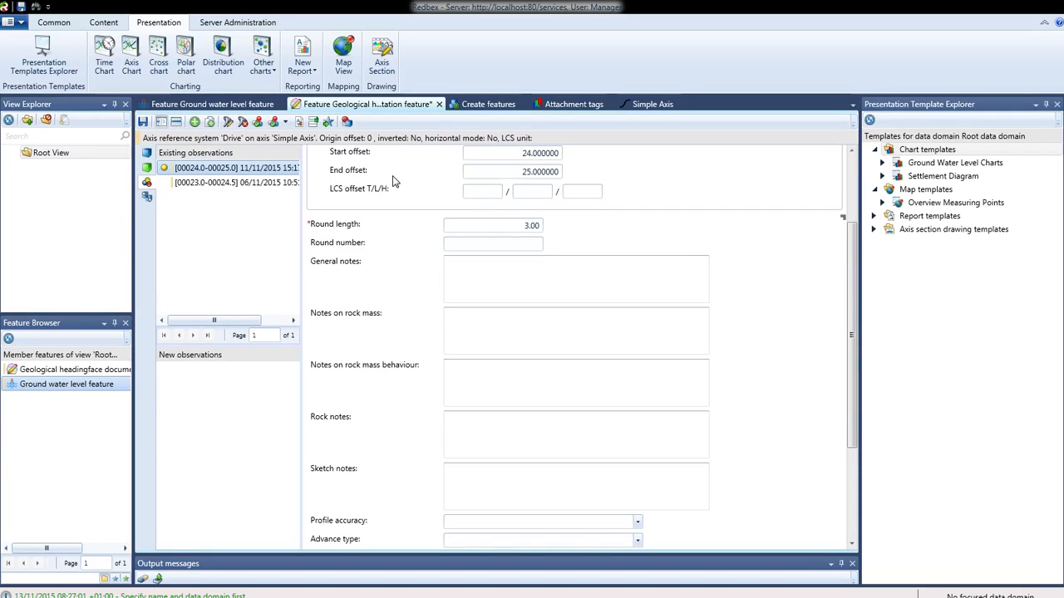
{"action": "left_click", "coordinate": [212, 104]}
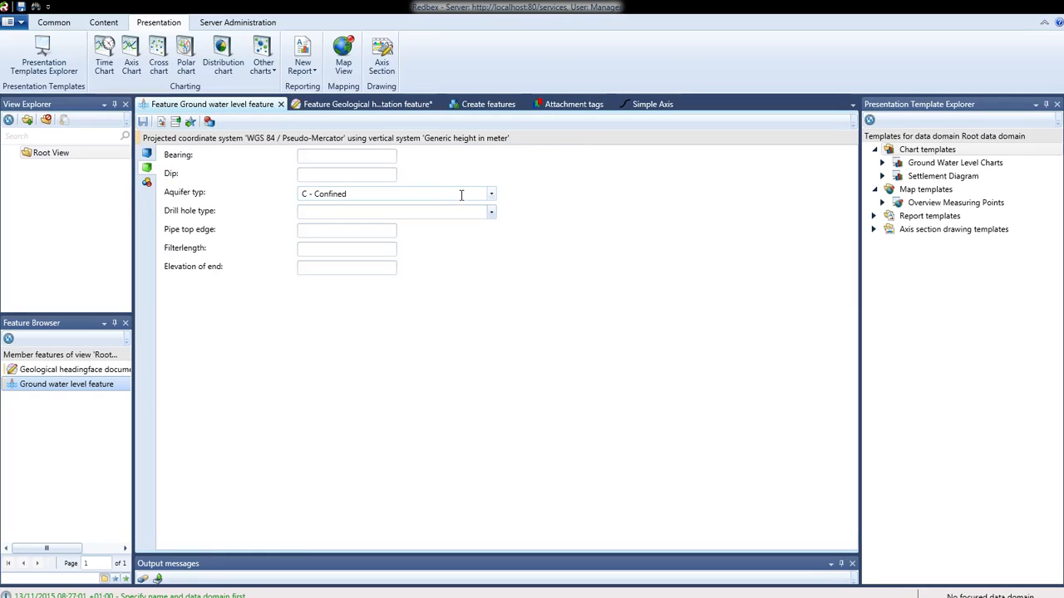
{"action": "left_click", "coordinate": [493, 197]}
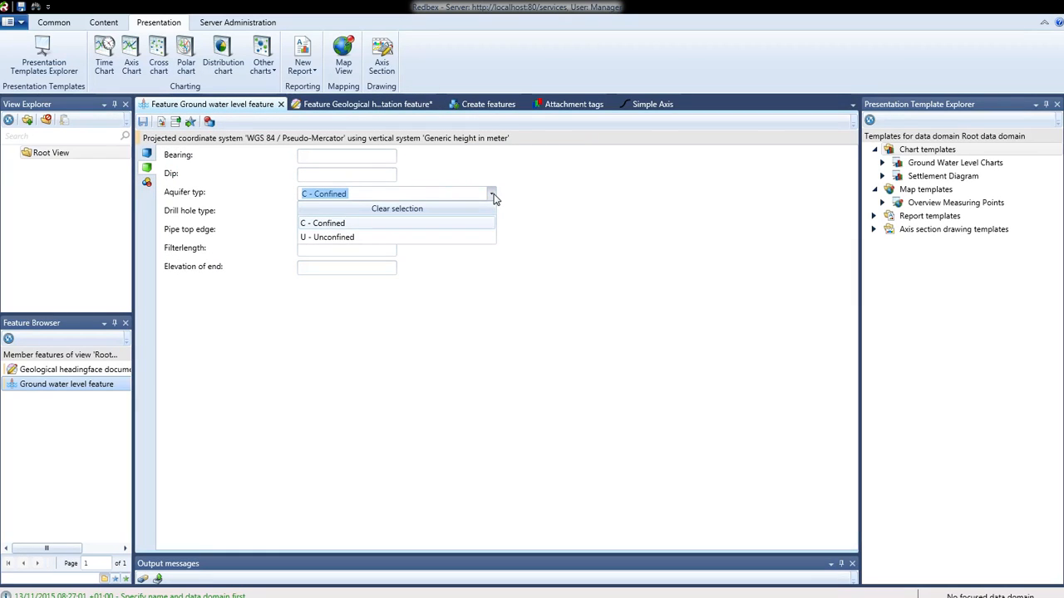
{"action": "left_click", "coordinate": [548, 213]}
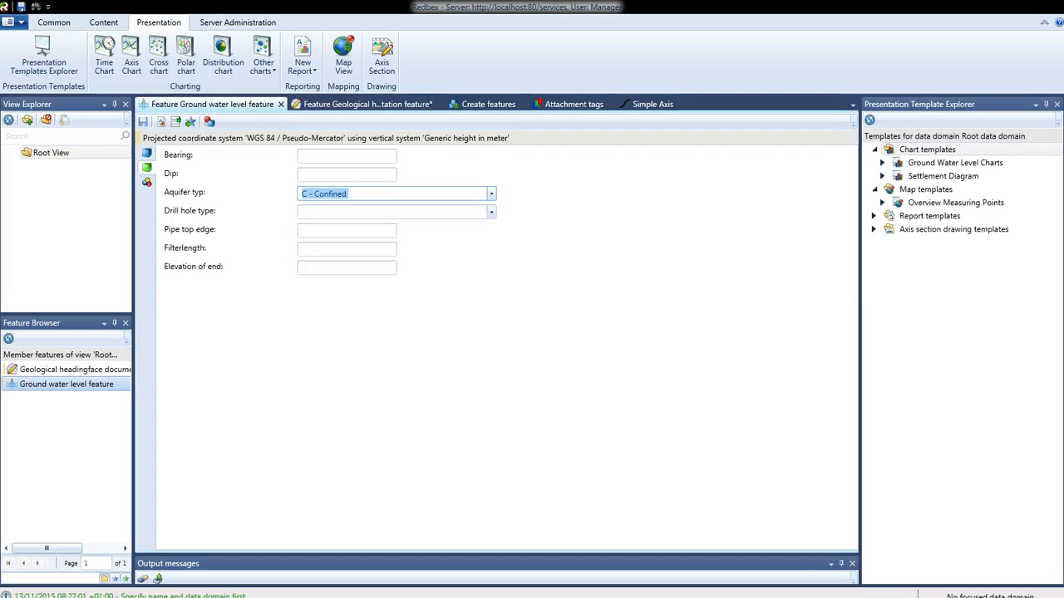
Open the Data Domain Explorer and enlarge its data domain tree pane.
{"action": "left_click", "coordinate": [48, 24]}
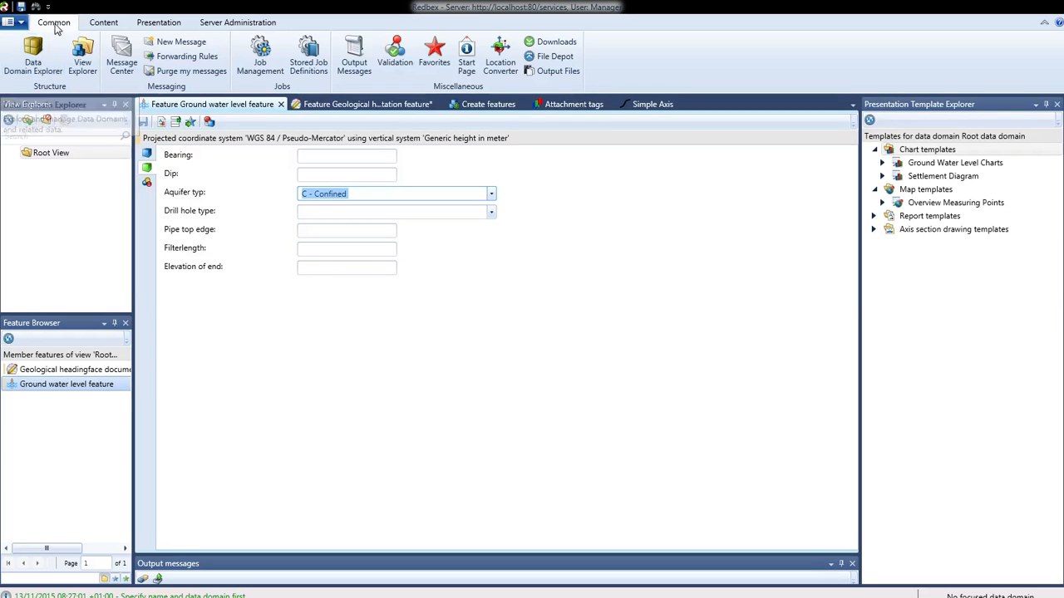
{"action": "left_click", "coordinate": [31, 64]}
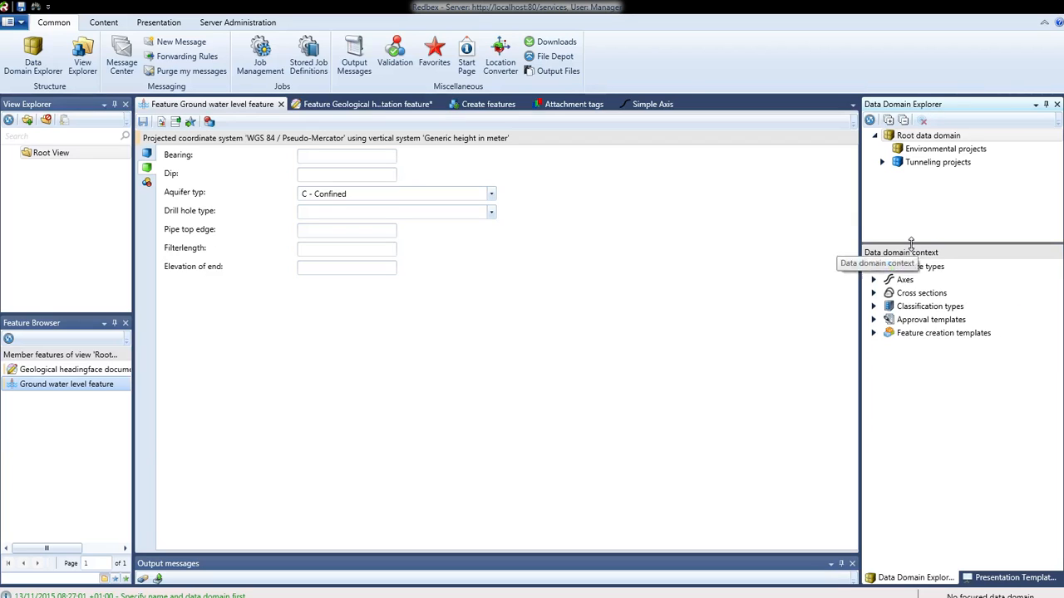
{"action": "left_click_drag", "start_coordinate": [910, 243], "coordinate": [914, 271]}
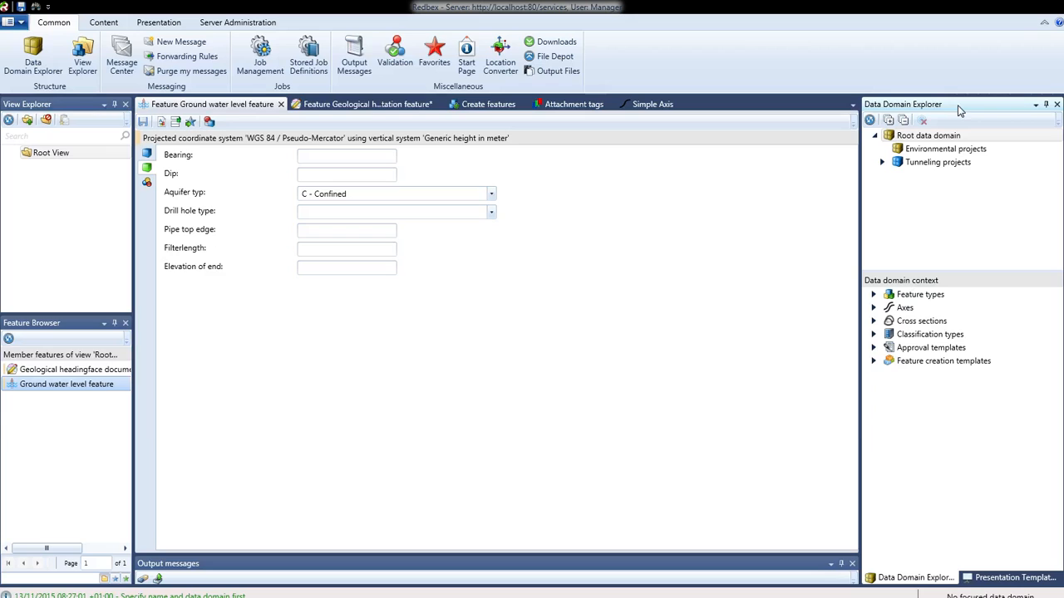
Select and collapse the Root data domain, then view its context menu options.
{"action": "left_click", "coordinate": [922, 136]}
{"action": "left_click", "coordinate": [874, 136]}
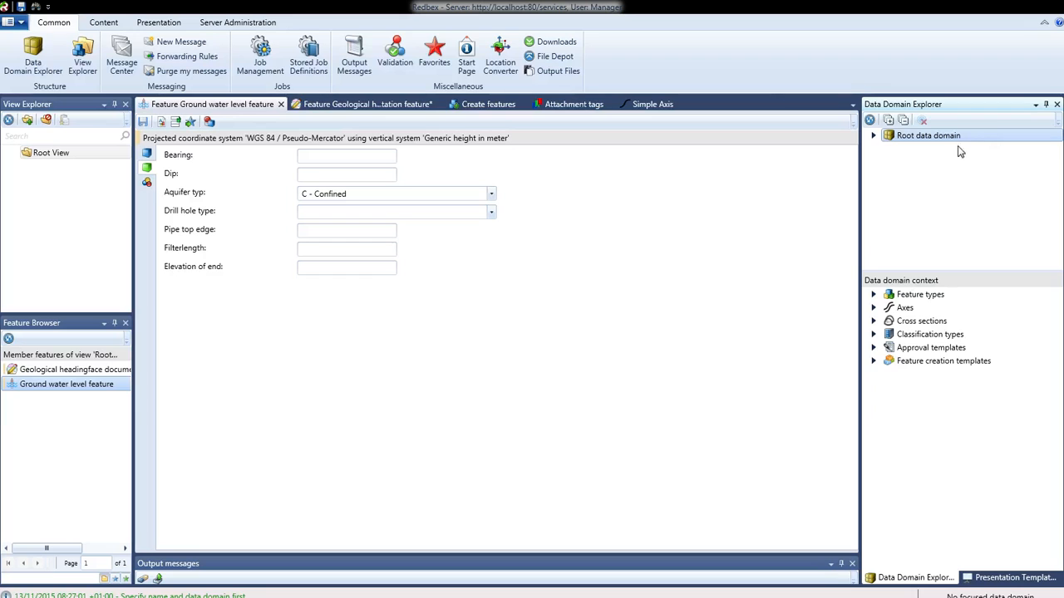
{"action": "right_click", "coordinate": [920, 143]}
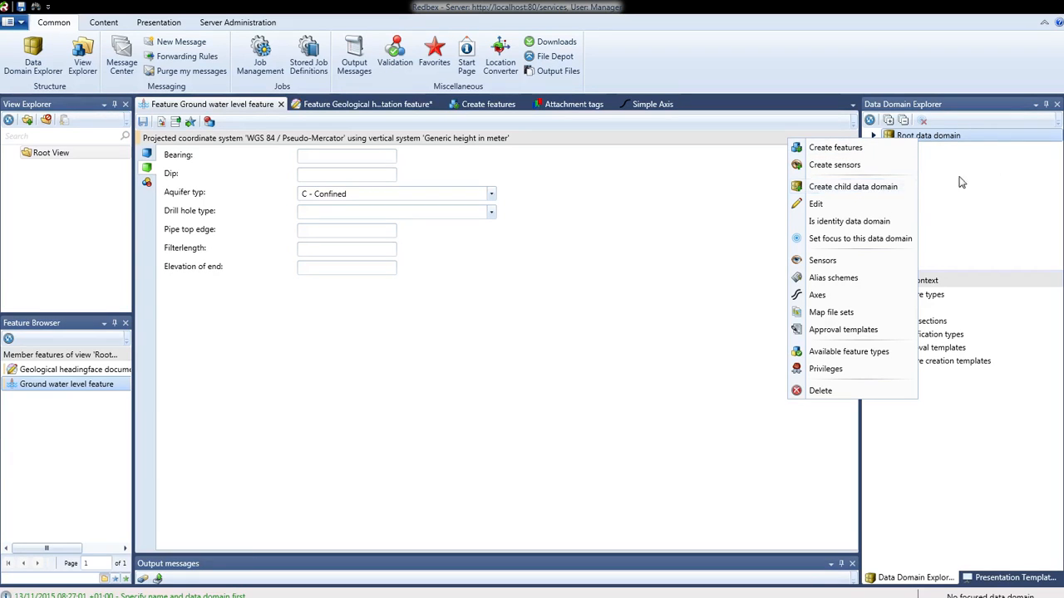
{"action": "left_click", "coordinate": [966, 146]}
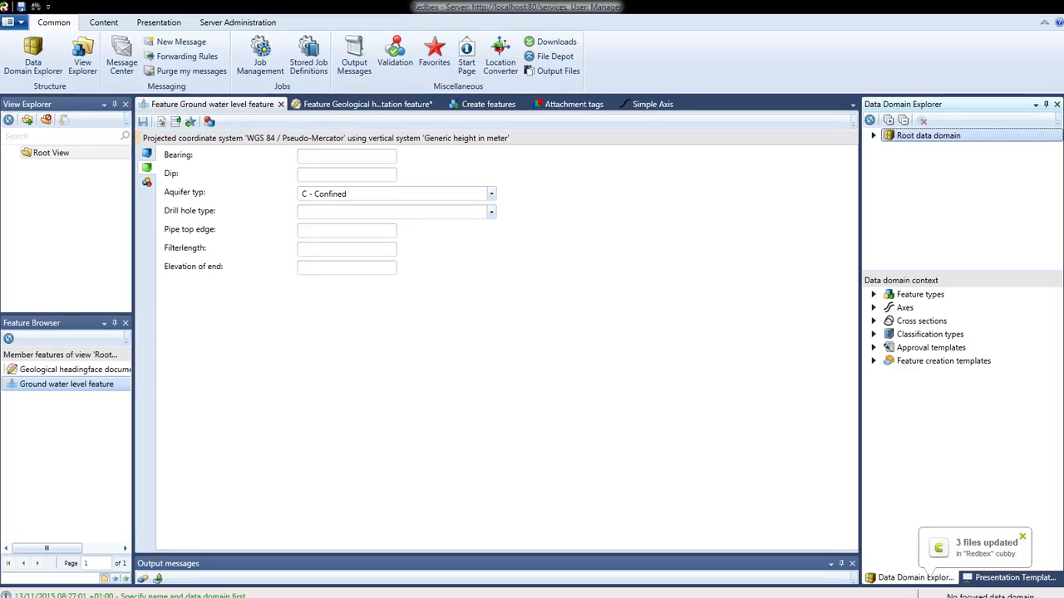
Switch to the Redbex Reference Manual and read the Data domains and Data domain path topics.
{"action": "left_click_drag", "start_coordinate": [0, 0], "coordinate": [359, 46]}
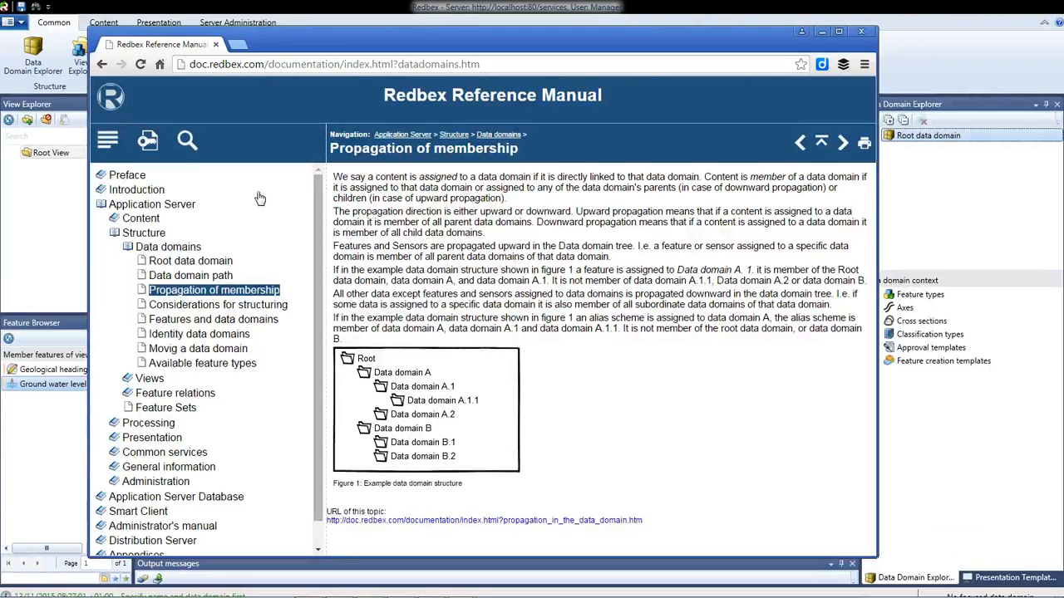
{"action": "left_click", "coordinate": [152, 254]}
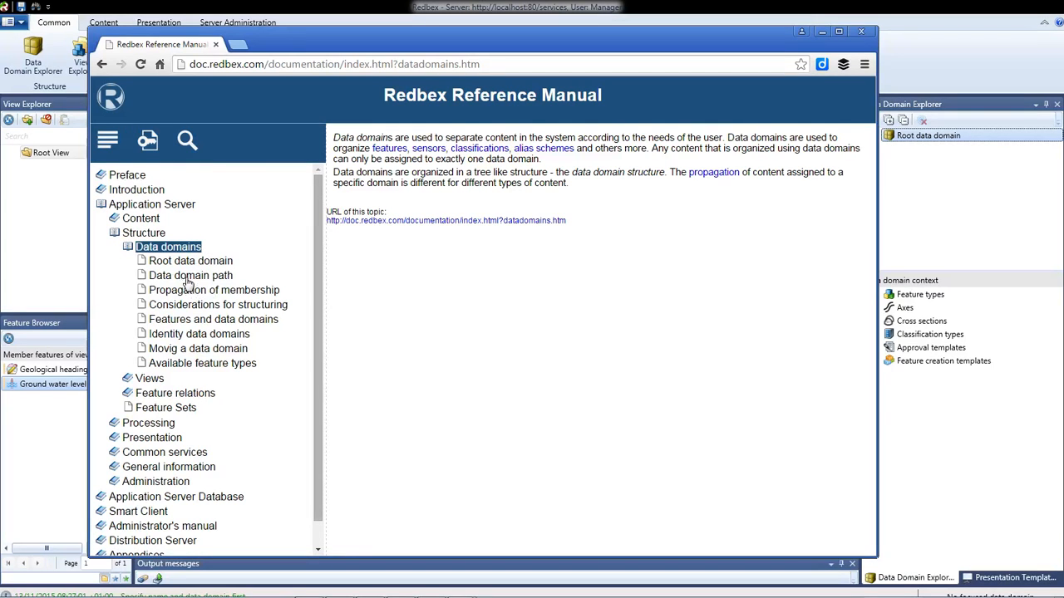
{"action": "left_click", "coordinate": [188, 279]}
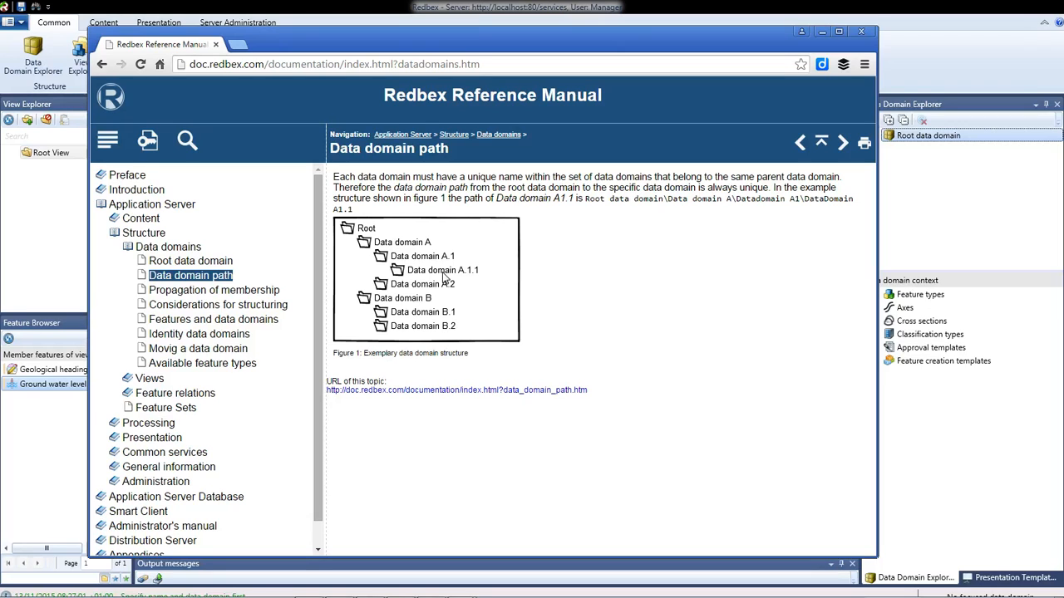
{"action": "left_click_drag", "start_coordinate": [572, 41], "coordinate": [0, 23]}
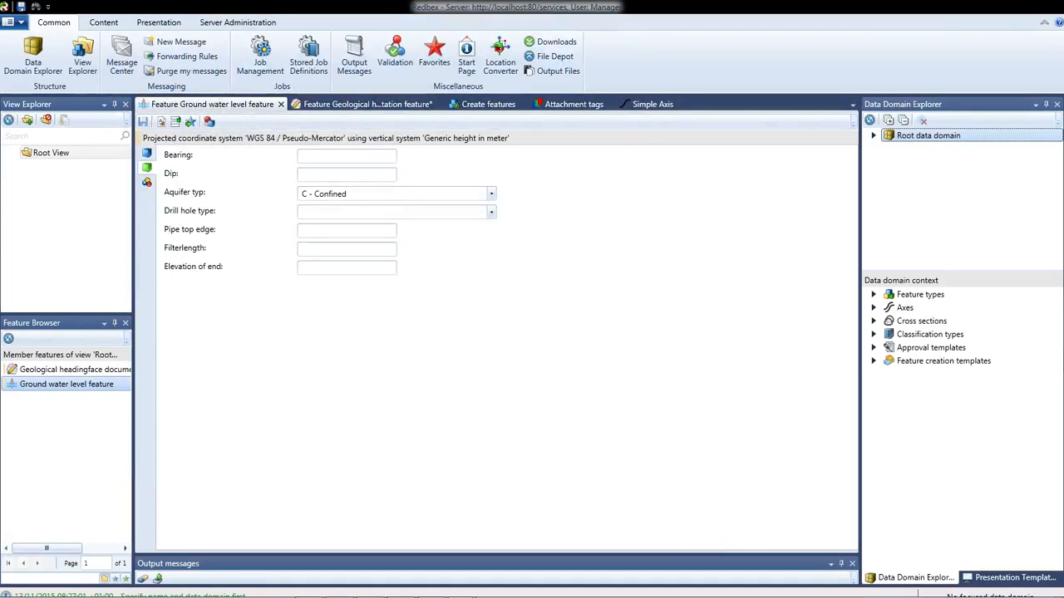
Switch to the Create features tab and widen the Data Domain Explorer, enlarging its data domain context pane.
{"action": "left_click", "coordinate": [486, 105]}
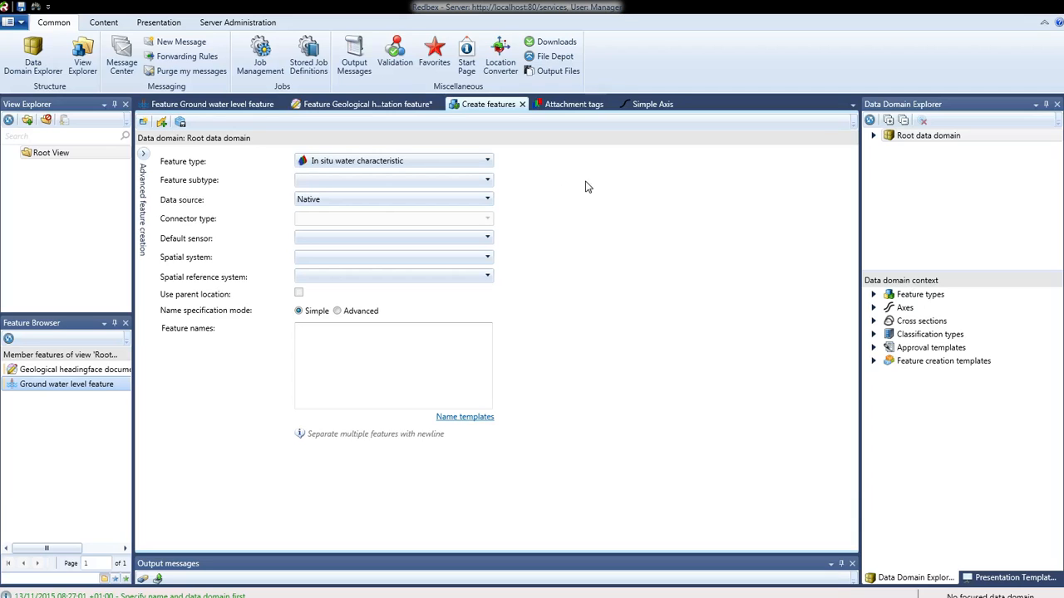
{"action": "left_click_drag", "start_coordinate": [860, 217], "coordinate": [776, 217]}
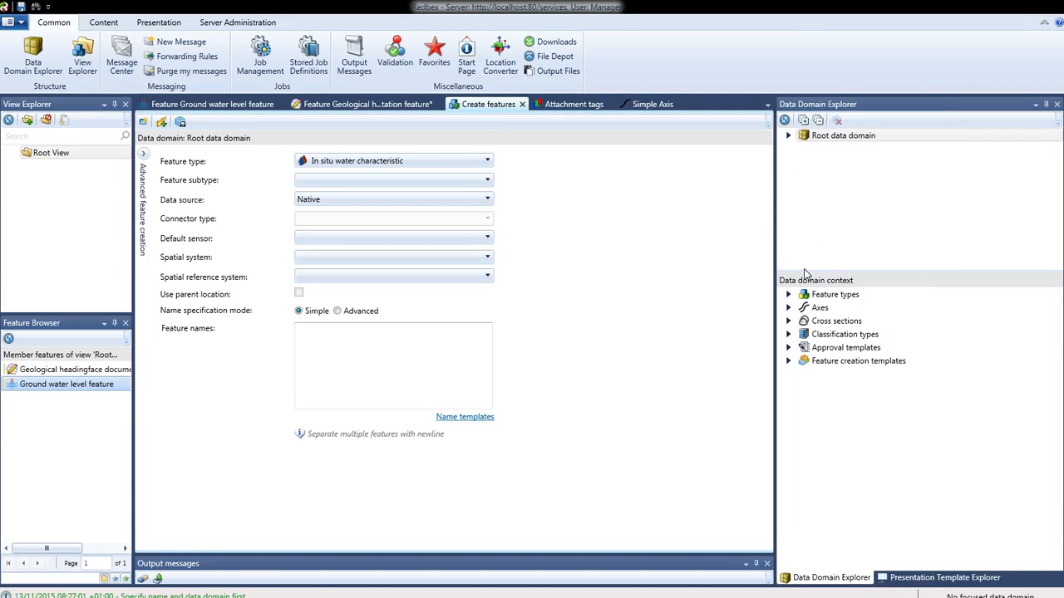
{"action": "left_click_drag", "start_coordinate": [838, 271], "coordinate": [838, 230]}
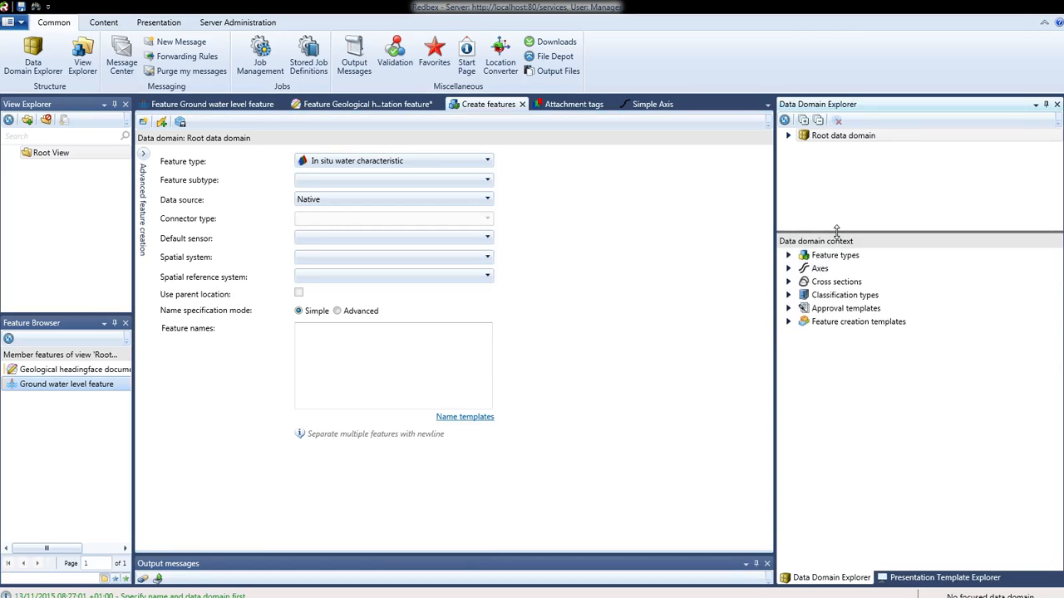
Browse the Root data domain's feature types, expanding the Document management, Environment and General categories.
{"action": "left_click", "coordinate": [838, 141]}
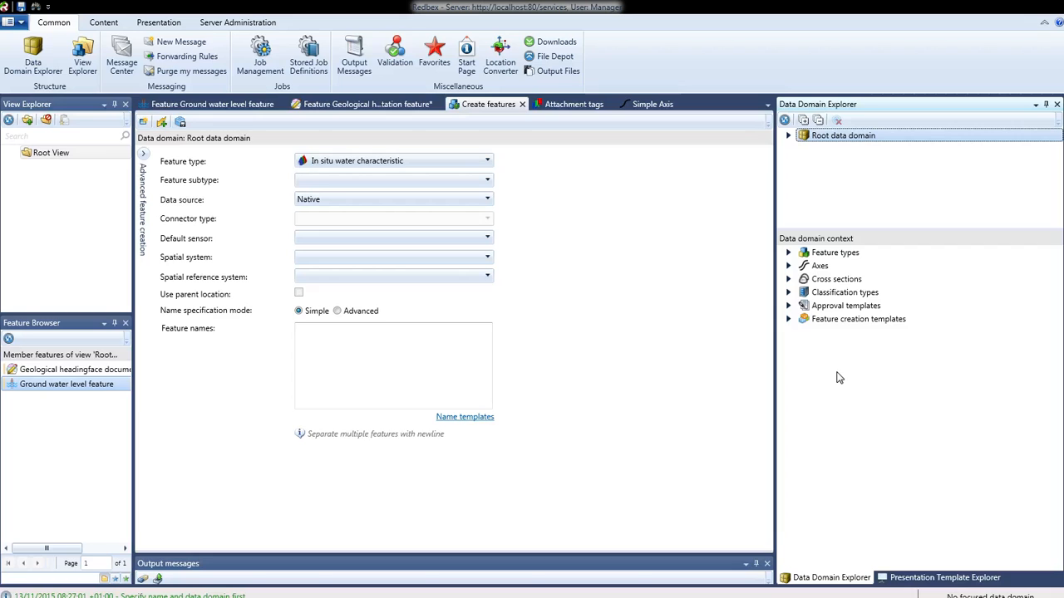
{"action": "left_click", "coordinate": [836, 256]}
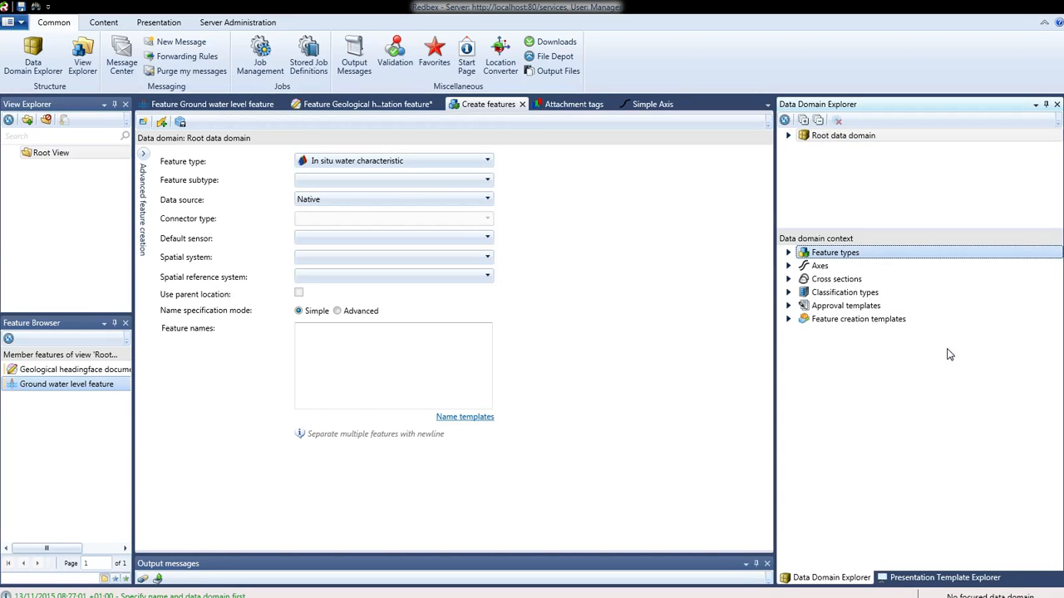
{"action": "left_click", "coordinate": [790, 253]}
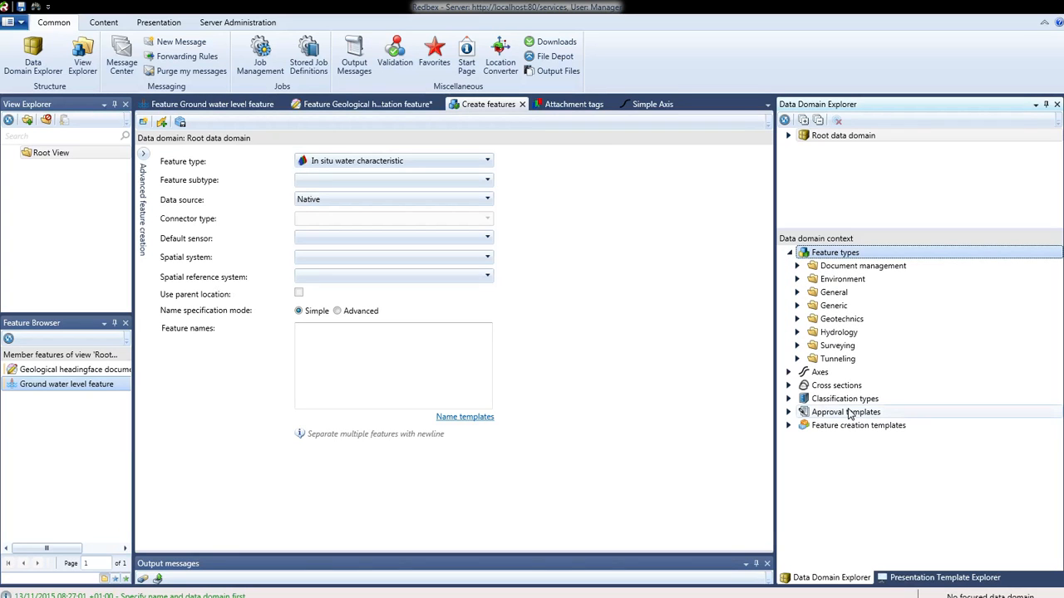
{"action": "left_click", "coordinate": [797, 266]}
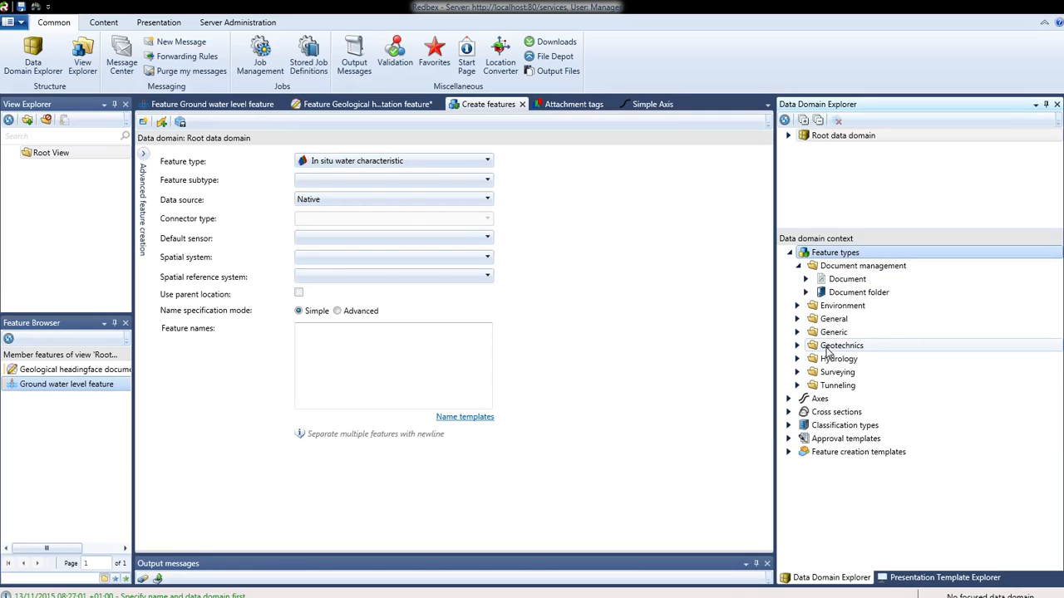
{"action": "left_click", "coordinate": [841, 295]}
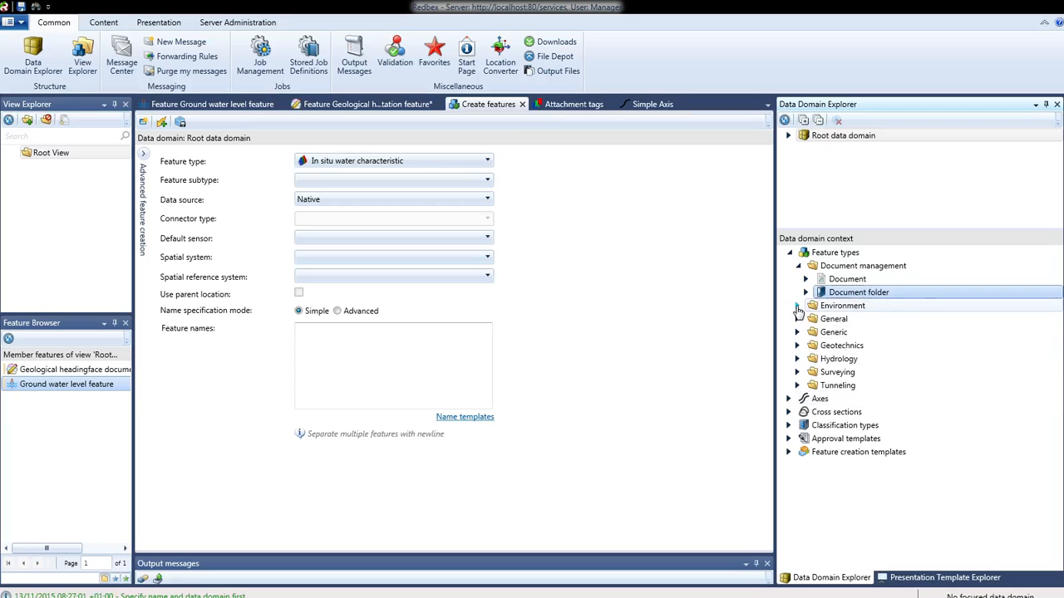
{"action": "left_click", "coordinate": [797, 307]}
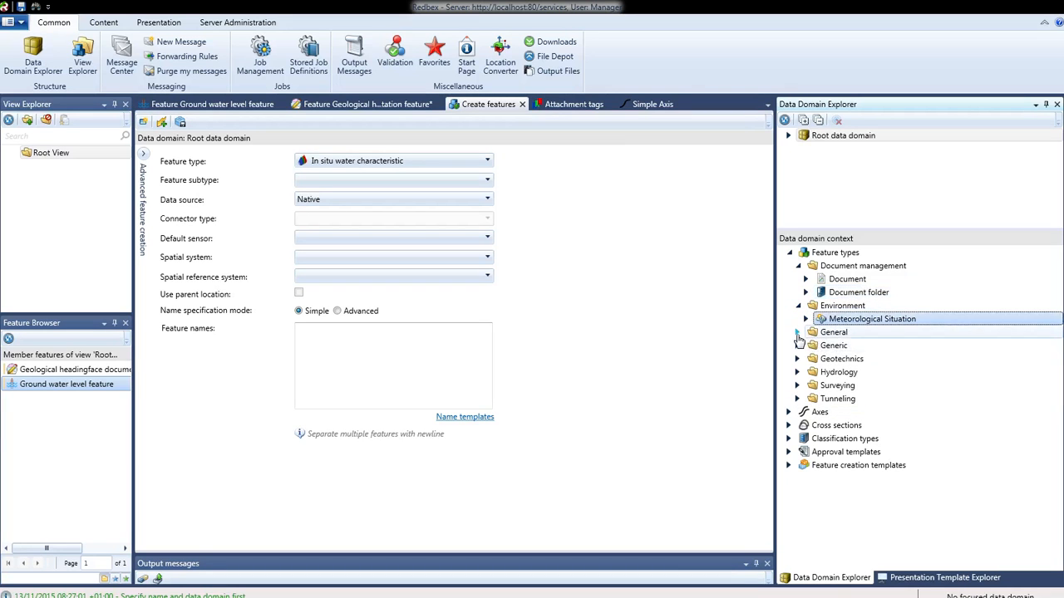
{"action": "left_click", "coordinate": [797, 333]}
{"action": "left_click", "coordinate": [848, 359]}
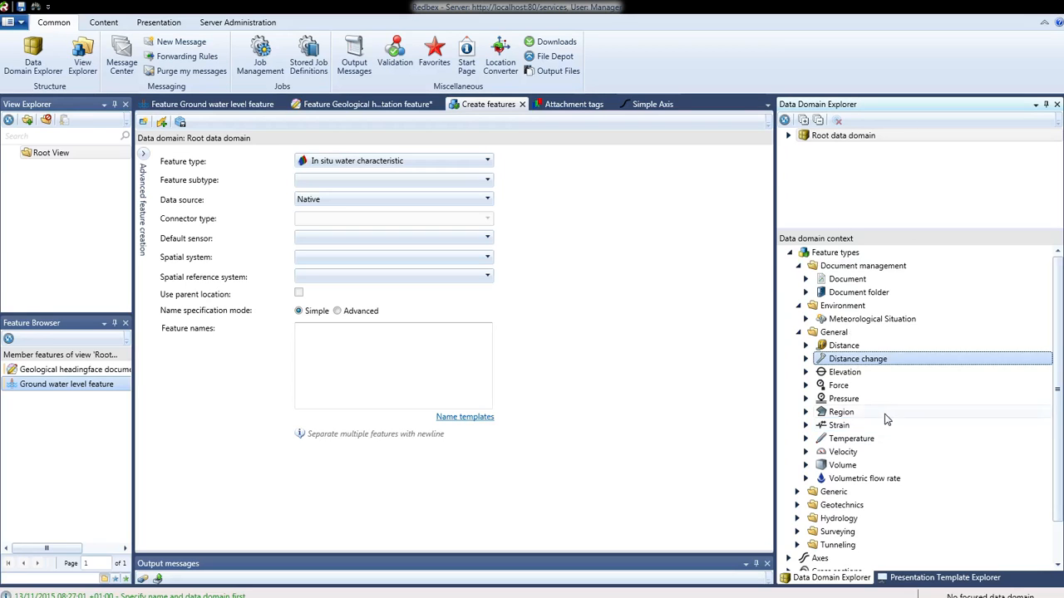
Select the Tunneling projects data domain and browse its Geotechnics and Surveying feature types.
{"action": "left_click", "coordinate": [789, 137]}
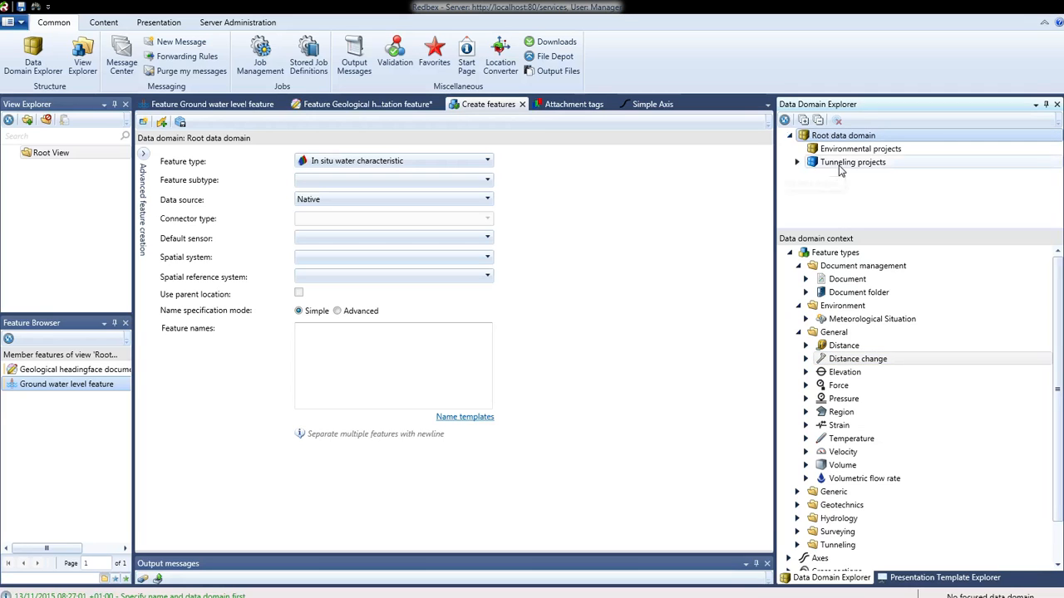
{"action": "left_click", "coordinate": [844, 163]}
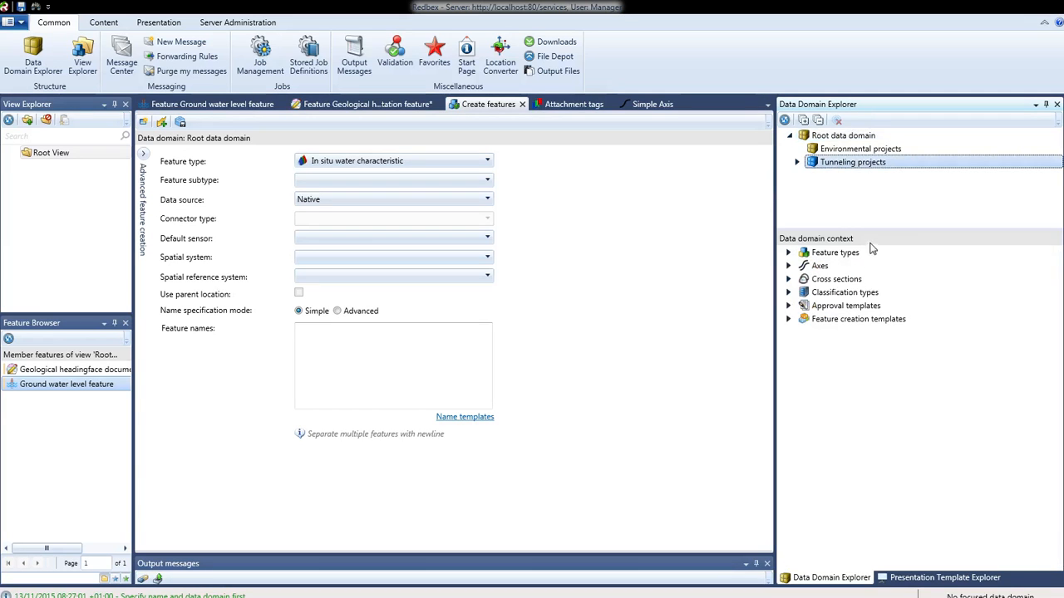
{"action": "left_click", "coordinate": [789, 252]}
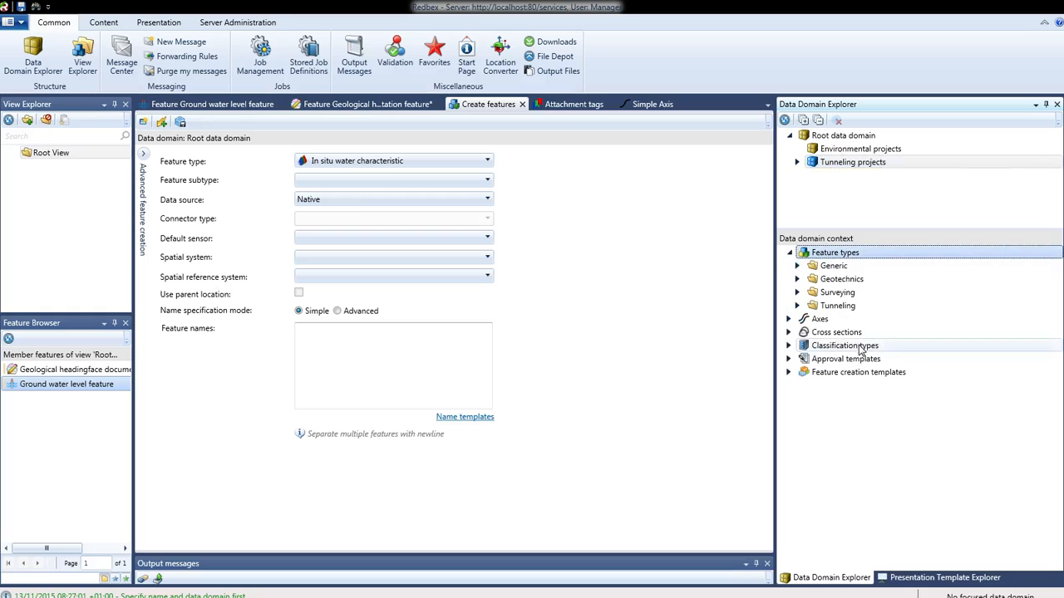
{"action": "left_click", "coordinate": [798, 279]}
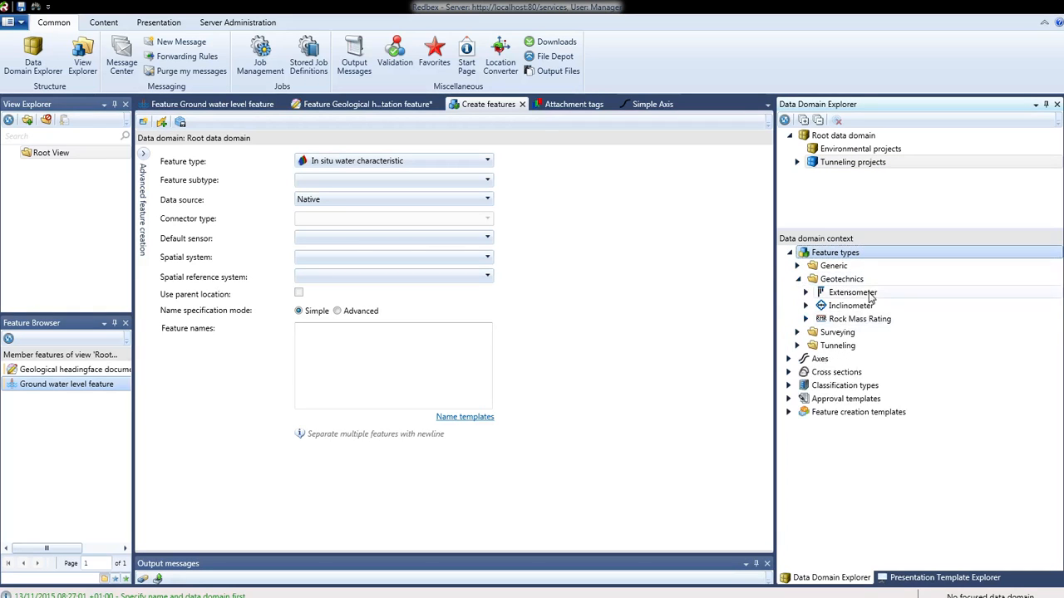
{"action": "left_click", "coordinate": [839, 321]}
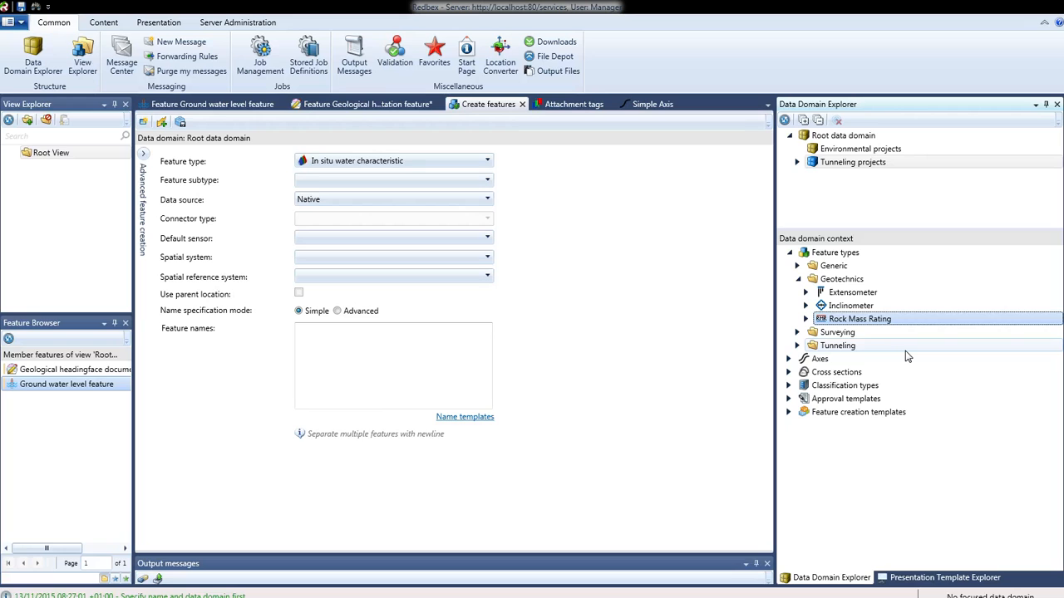
{"action": "left_click", "coordinate": [797, 332]}
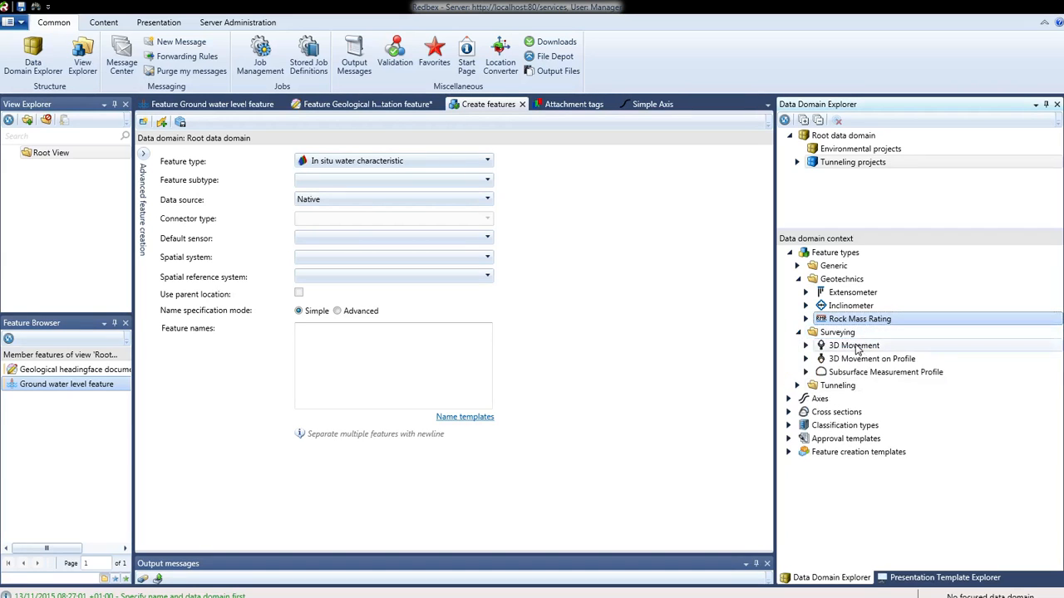
Expand the 3D Movement feature type and browse its attachment tags, feature subtypes and sensor types.
{"action": "right_click", "coordinate": [858, 348]}
{"action": "left_click", "coordinate": [858, 348]}
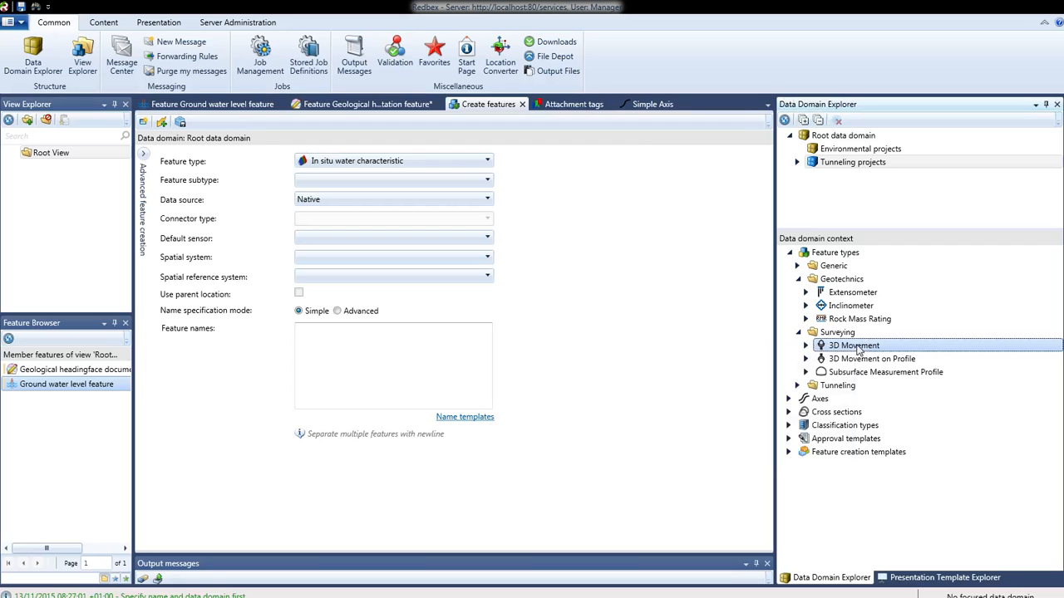
{"action": "left_click", "coordinate": [807, 346]}
{"action": "left_click", "coordinate": [869, 360]}
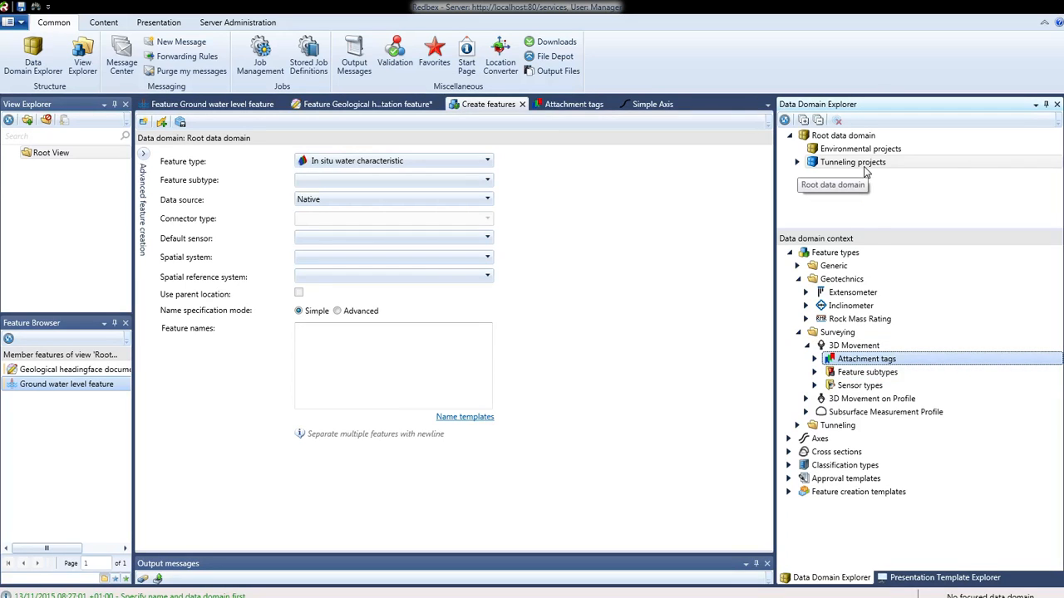
{"action": "left_click", "coordinate": [897, 379]}
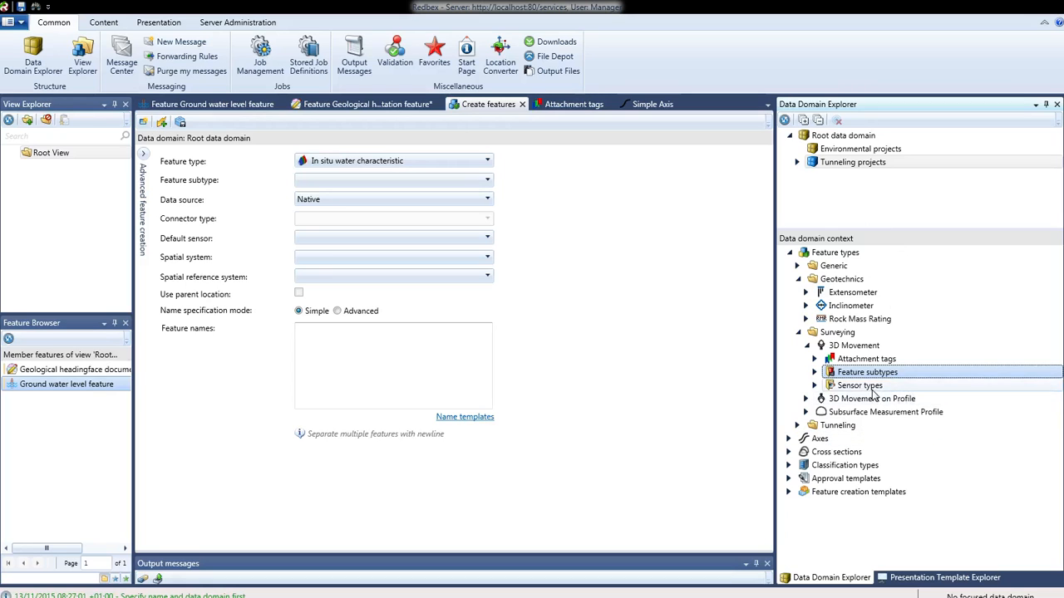
{"action": "left_click", "coordinate": [869, 387]}
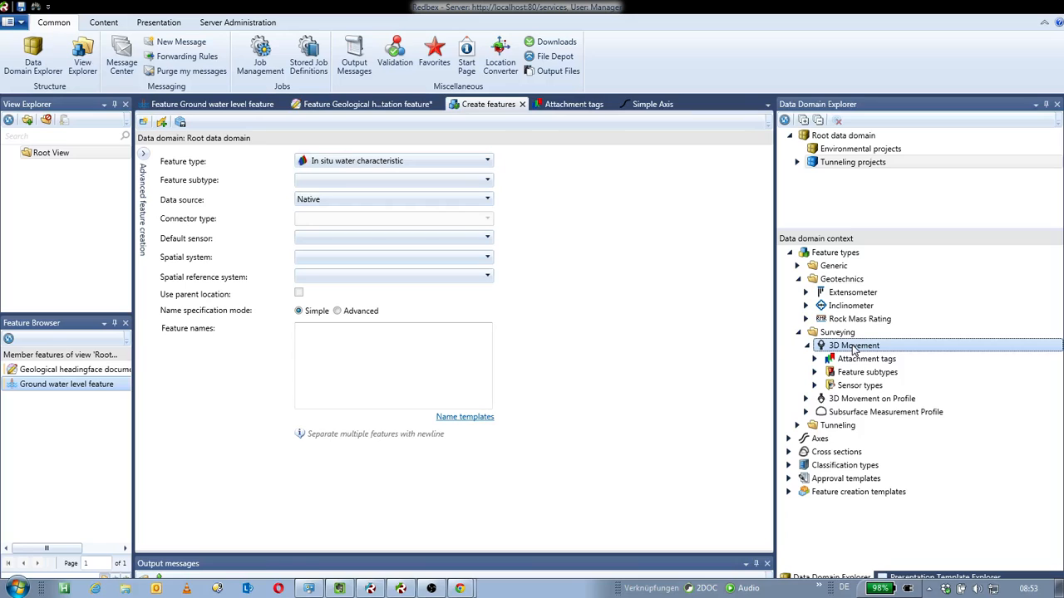
Review the 3D Movement context menu and its property structure context options.
{"action": "right_click", "coordinate": [853, 346]}
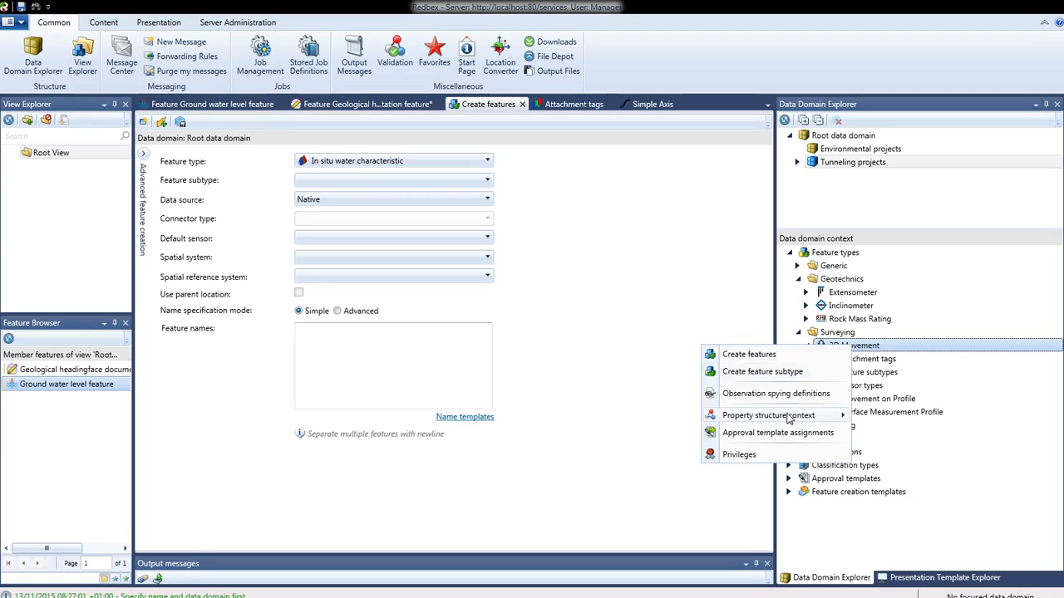
{"action": "mouse_move", "coordinate": [785, 424]}
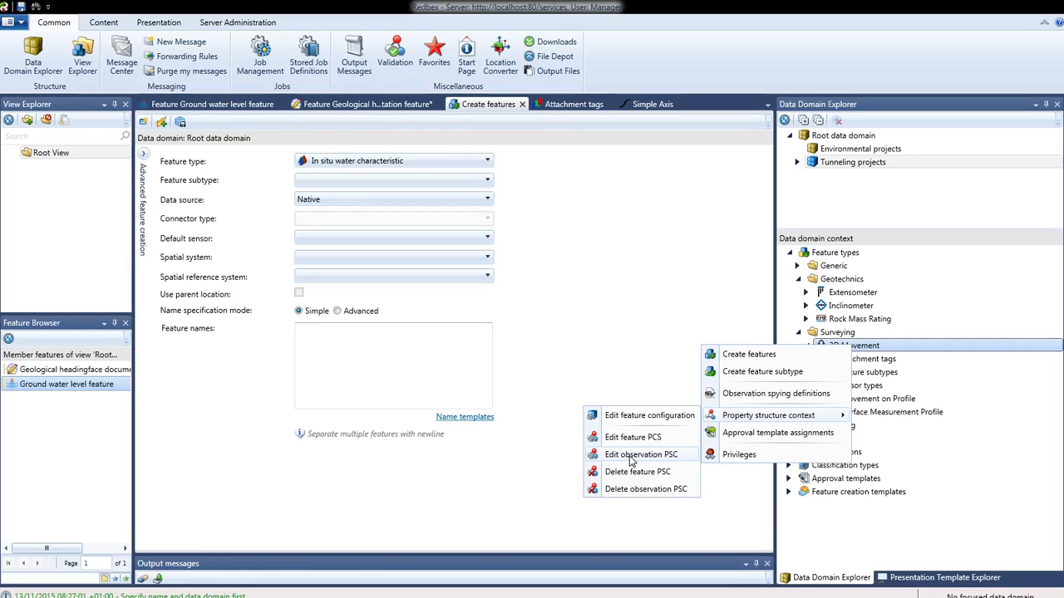
{"action": "left_click", "coordinate": [926, 350]}
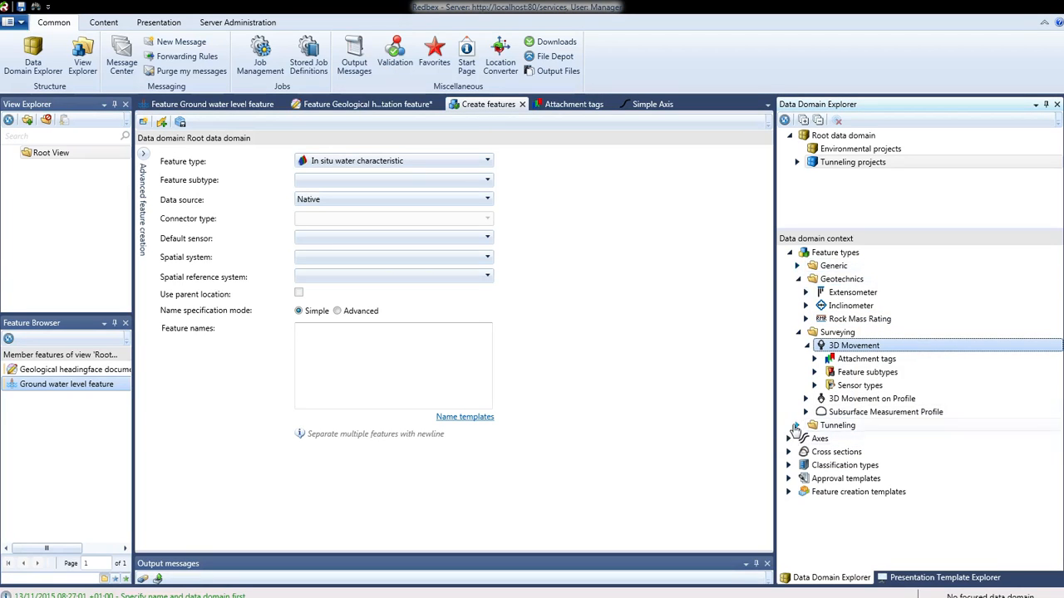
Open the observation property structure context editor for Geological situation at headingface 001 under Tunneling.
{"action": "left_click", "coordinate": [795, 426]}
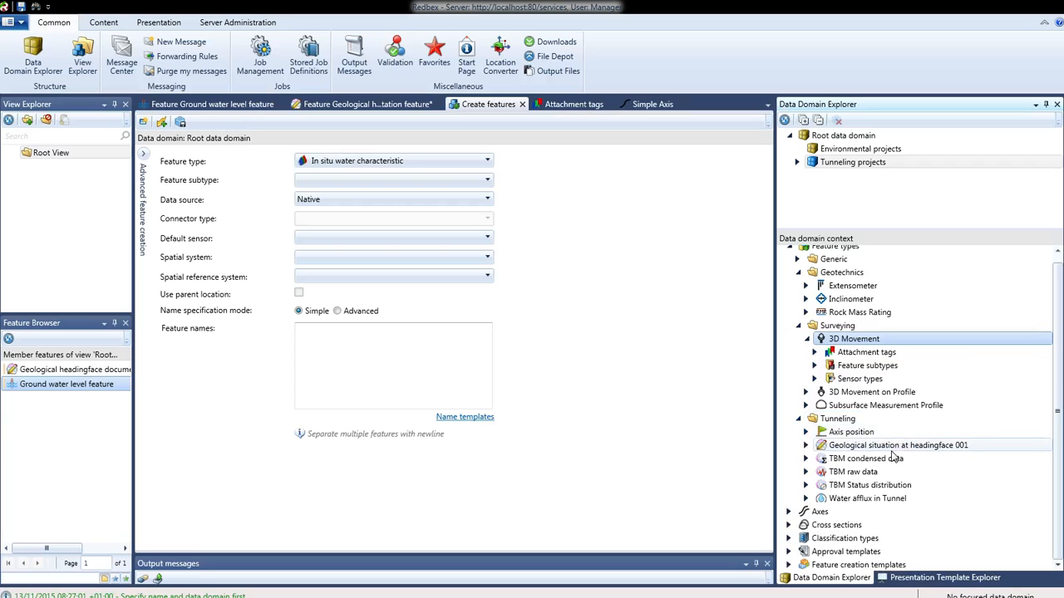
{"action": "left_click", "coordinate": [891, 447]}
{"action": "right_click", "coordinate": [864, 451]}
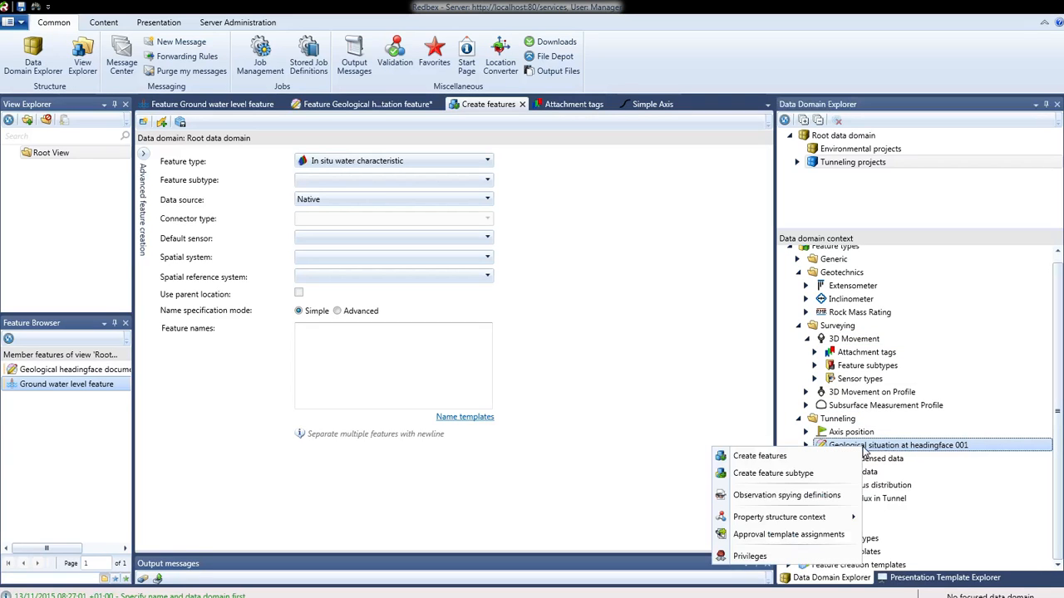
{"action": "mouse_move", "coordinate": [790, 519]}
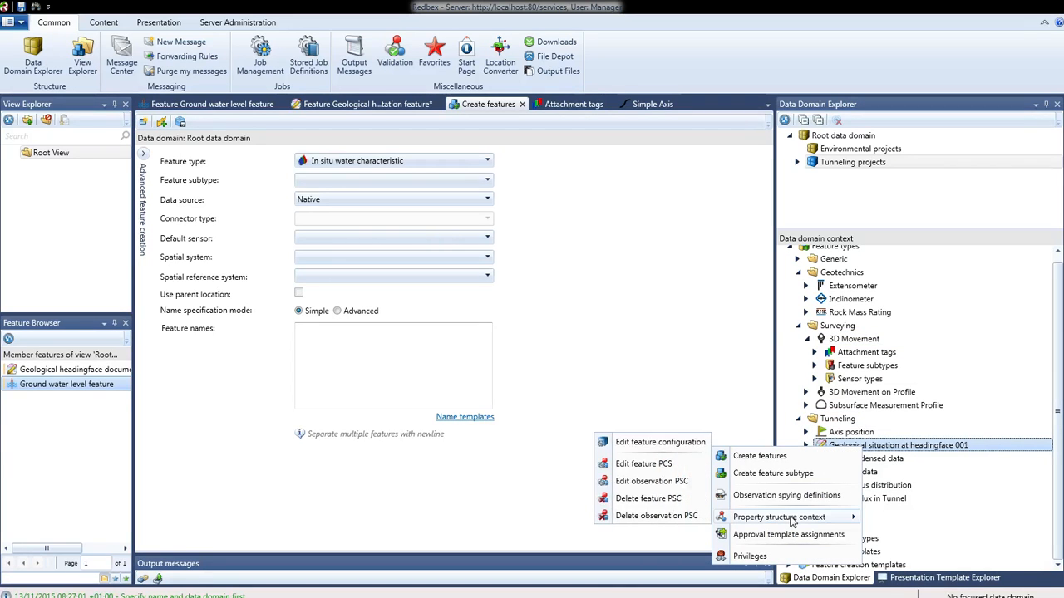
{"action": "left_click", "coordinate": [662, 486]}
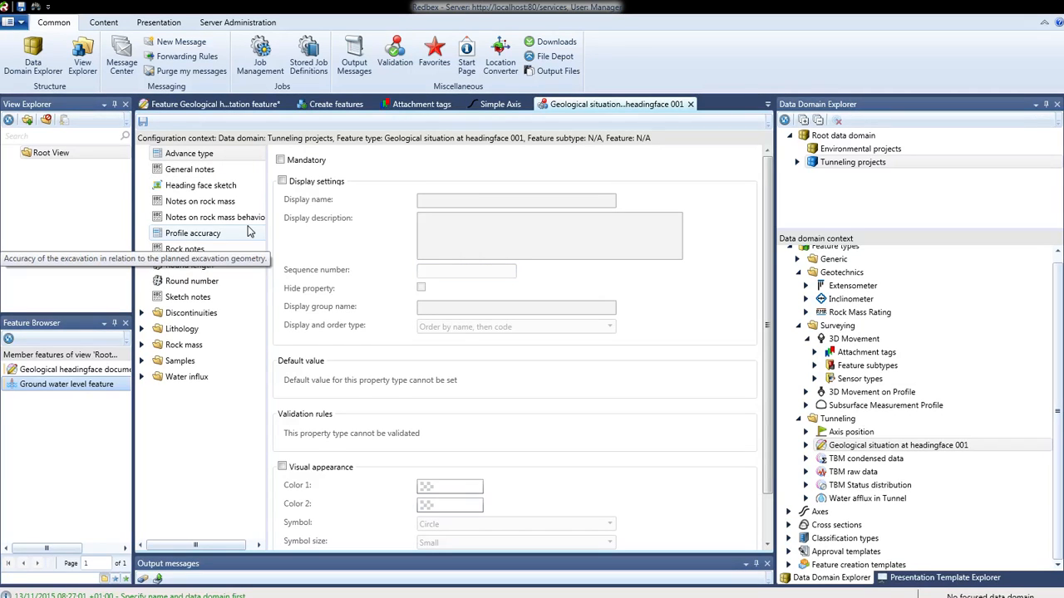
Inspect the Round length property's display, default value and validation settings.
{"action": "left_click", "coordinate": [202, 269]}
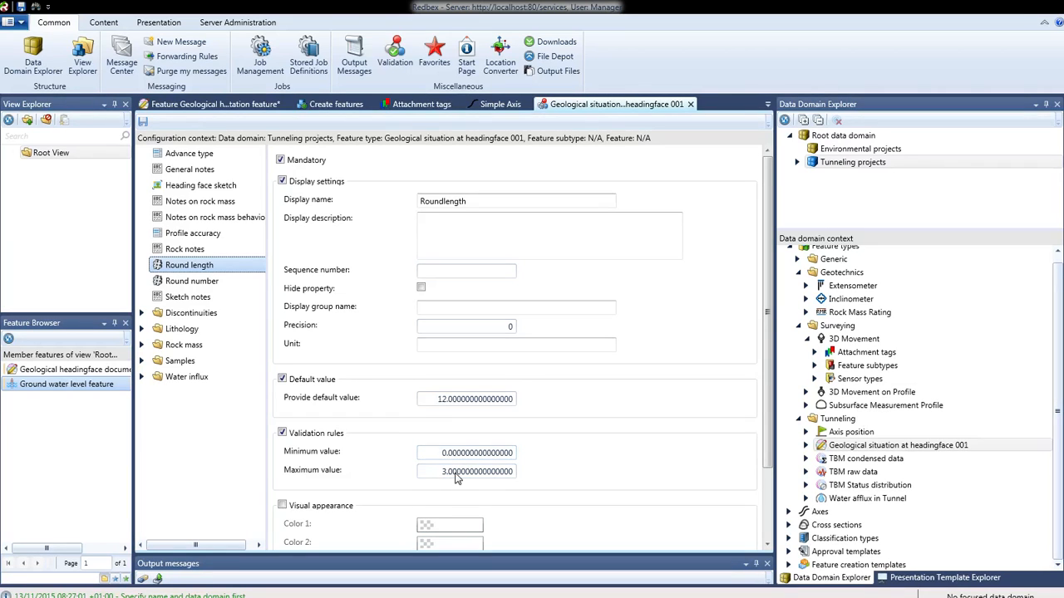
{"action": "left_click", "coordinate": [571, 465]}
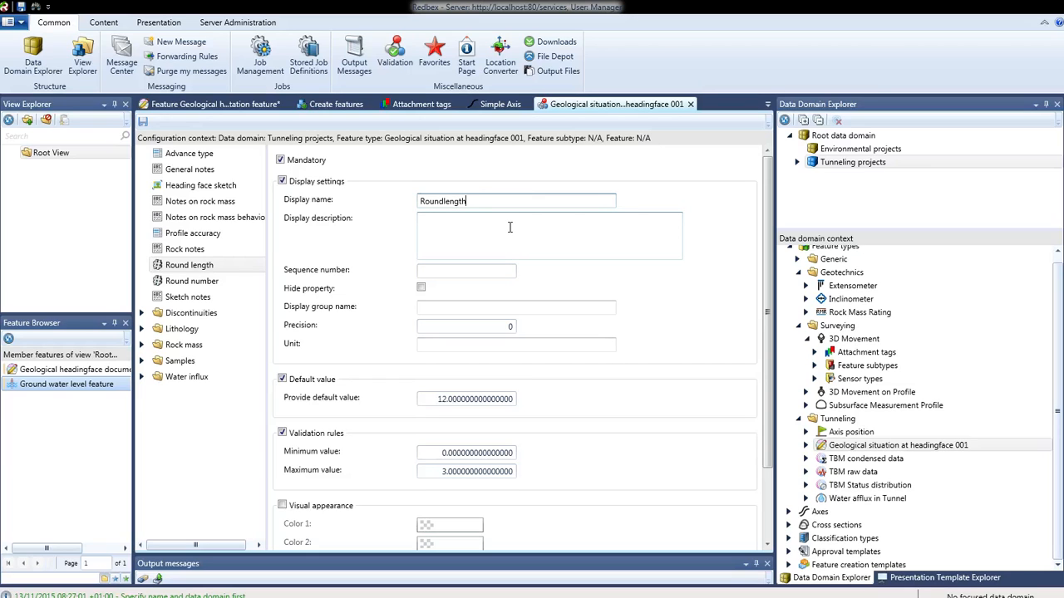
{"action": "scroll", "coordinate": [510, 226], "scroll_direction": "down", "scroll_amount": 3}
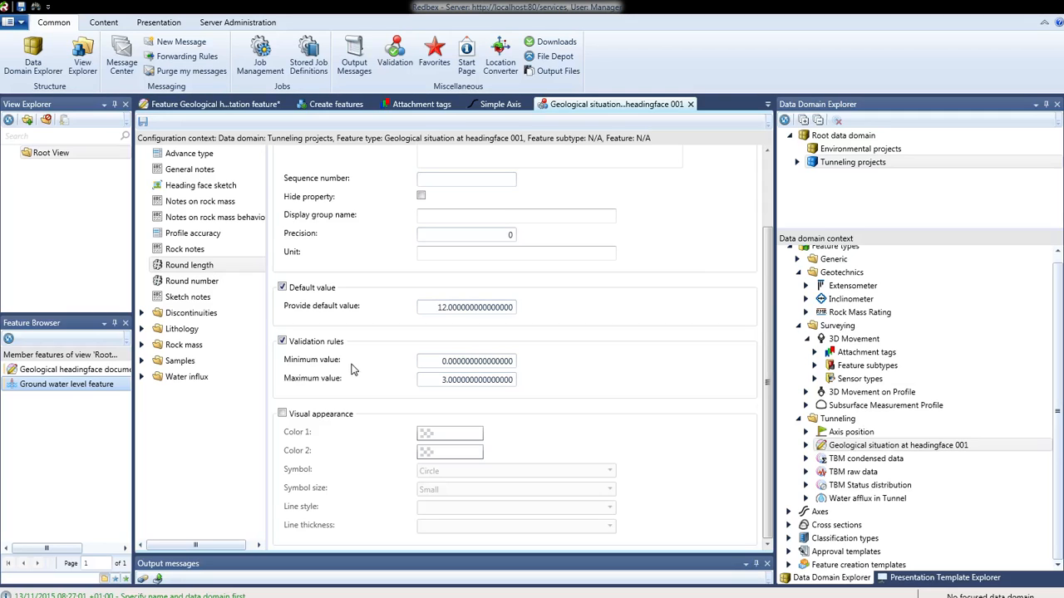
{"action": "scroll", "coordinate": [388, 306], "scroll_direction": "up", "scroll_amount": 2}
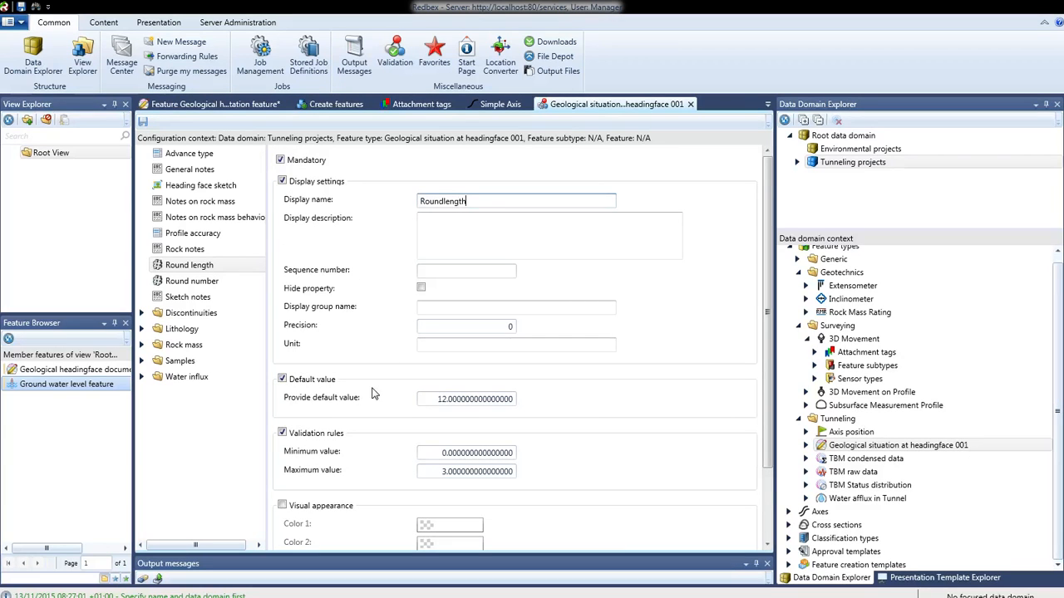
Compare the Rock notes property, then set the Round length property to be hidden.
{"action": "left_click", "coordinate": [218, 250]}
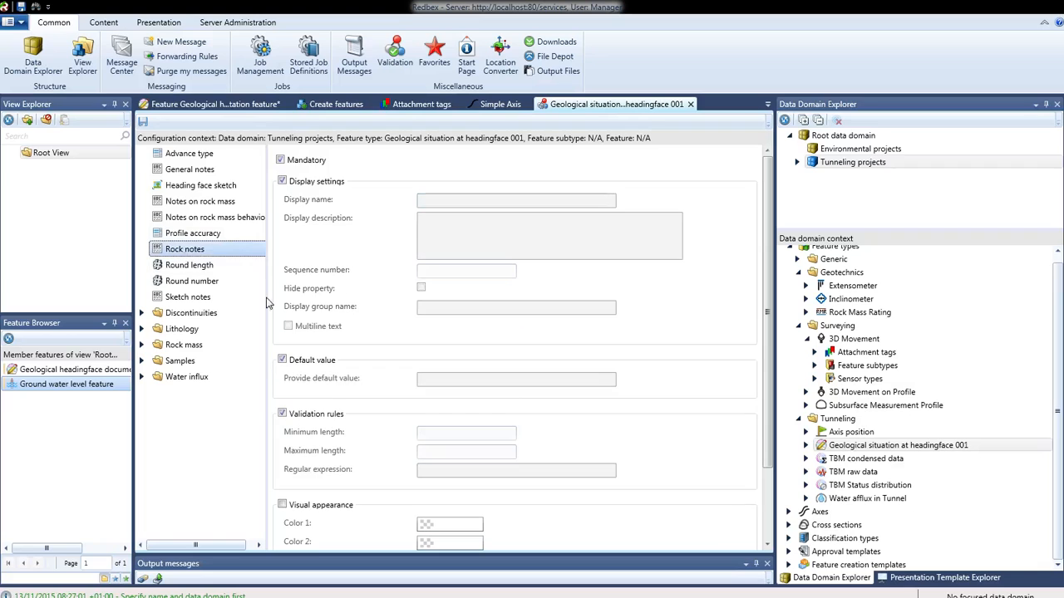
{"action": "left_click", "coordinate": [189, 266]}
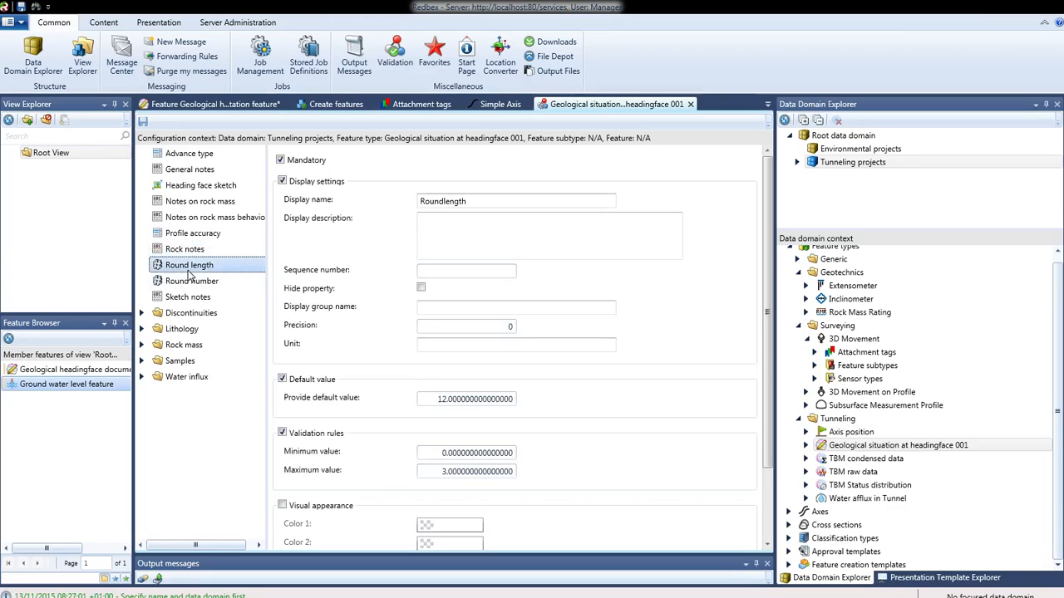
{"action": "left_click", "coordinate": [440, 273]}
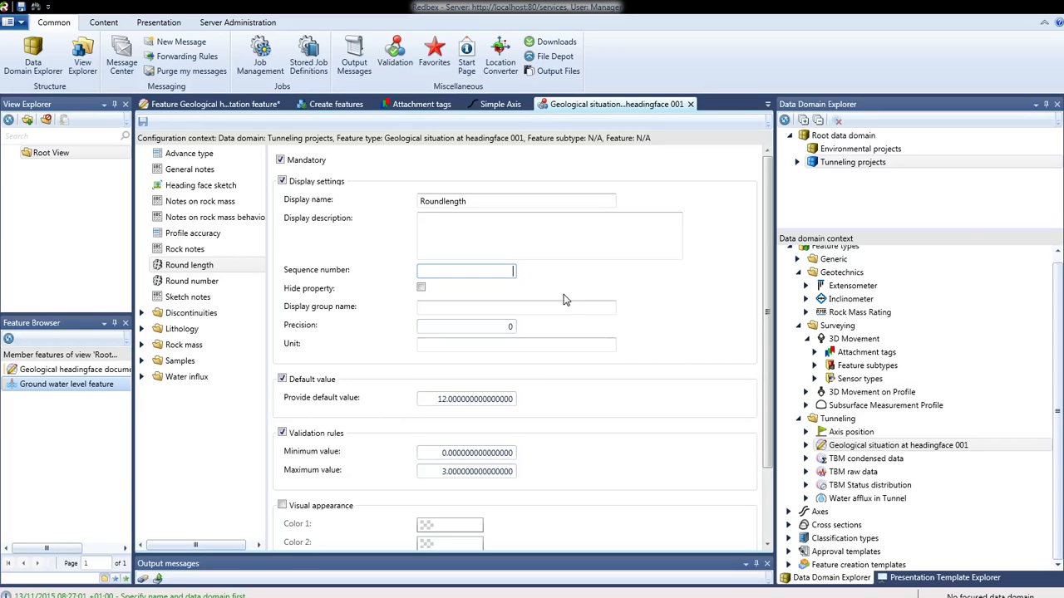
{"action": "left_click", "coordinate": [421, 290]}
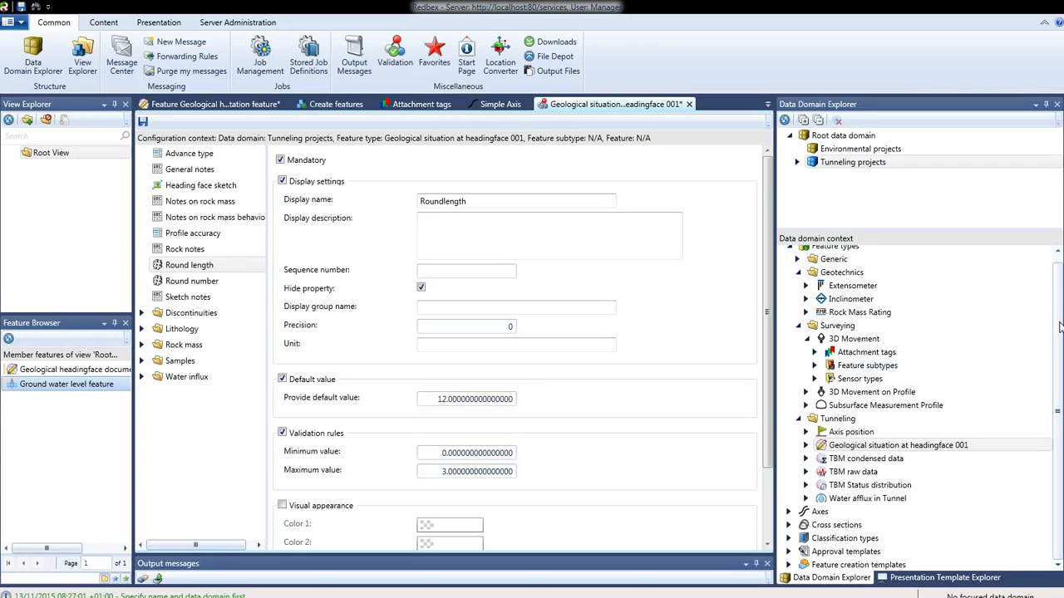
Collapse the Feature types branch of the data domain context and select Axes.
{"action": "scroll", "coordinate": [1061, 327], "scroll_direction": "up", "scroll_amount": 1}
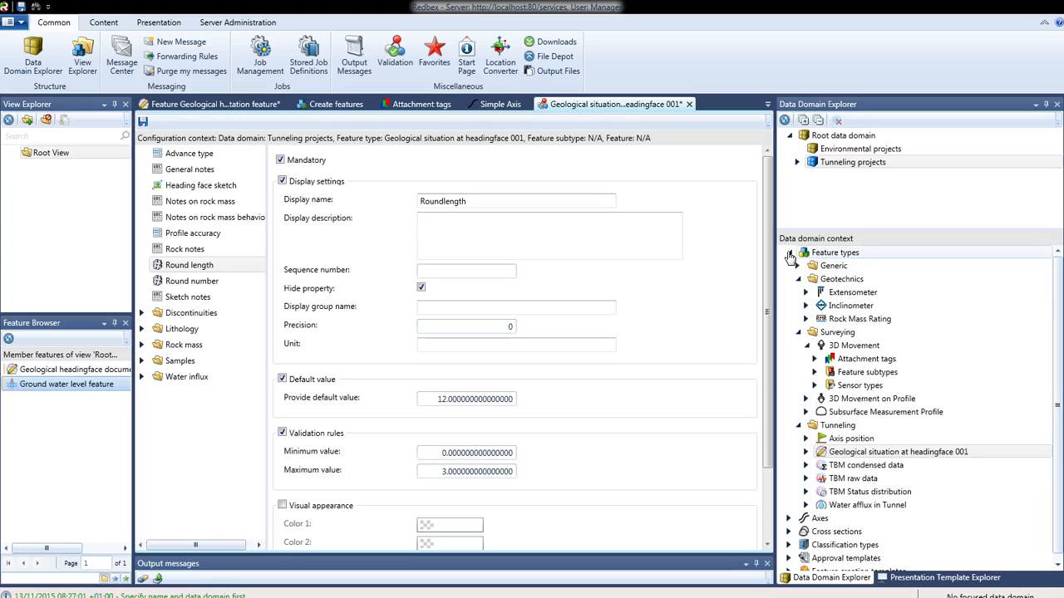
{"action": "left_click", "coordinate": [789, 255]}
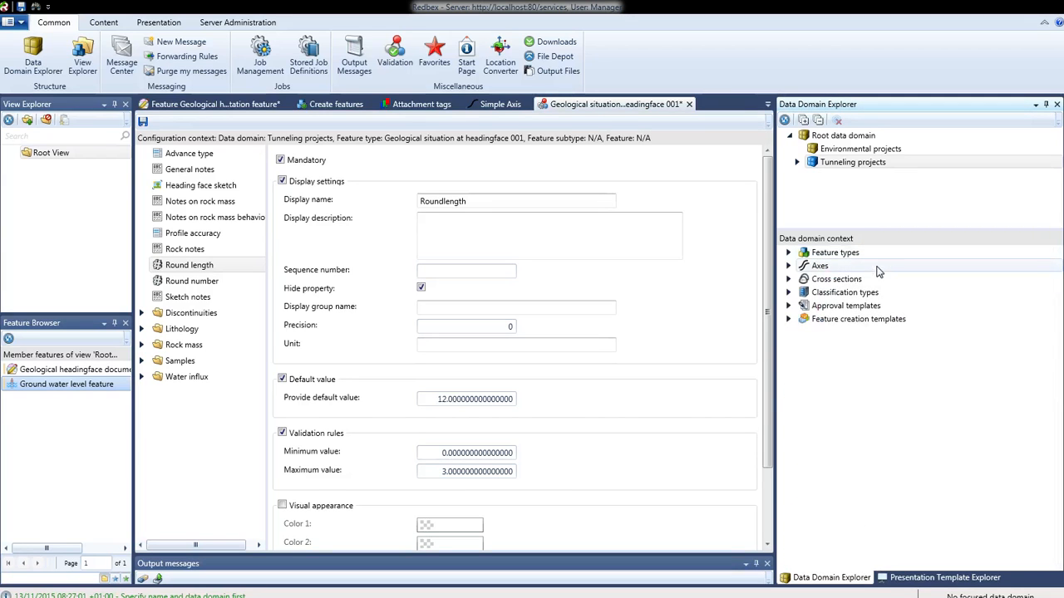
{"action": "left_click", "coordinate": [896, 267]}
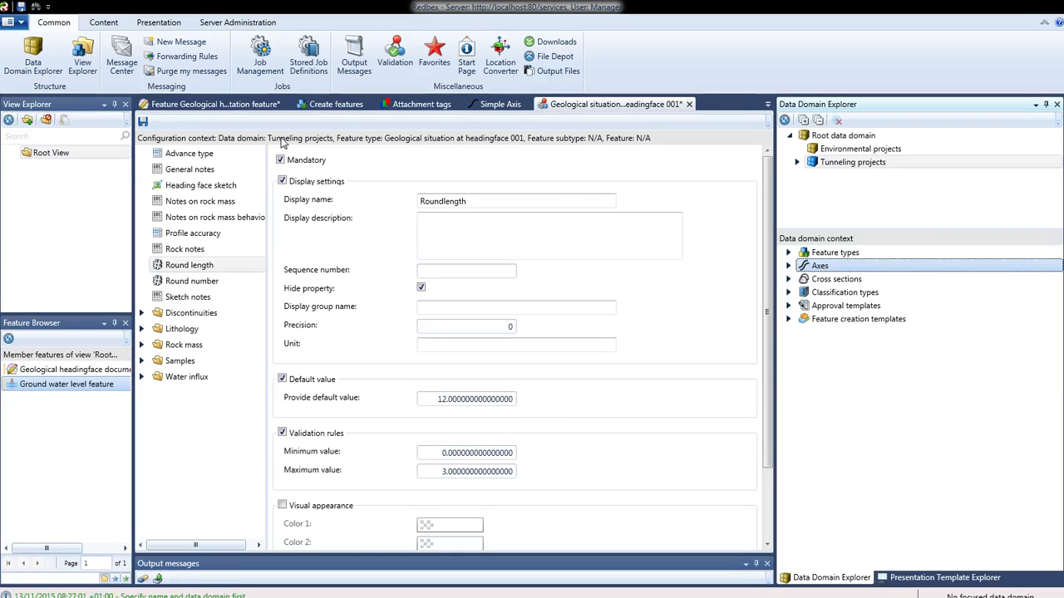
Return to the Geological headingface feature editor and bring the top of its observation form into view.
{"action": "left_click", "coordinate": [228, 112]}
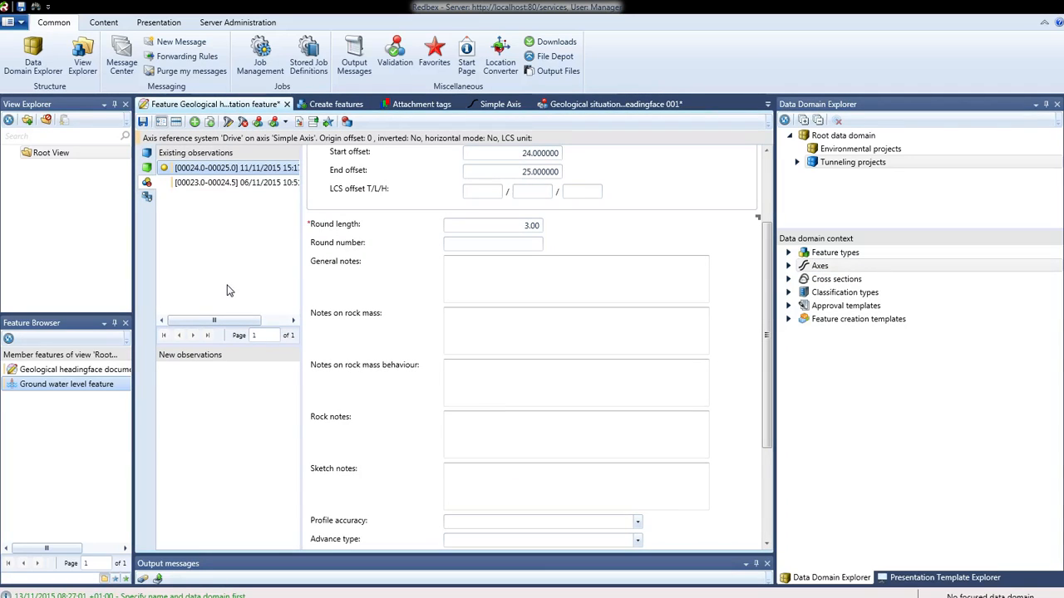
{"action": "left_click", "coordinate": [487, 284]}
{"action": "scroll", "coordinate": [495, 344], "scroll_direction": "up", "scroll_amount": 2}
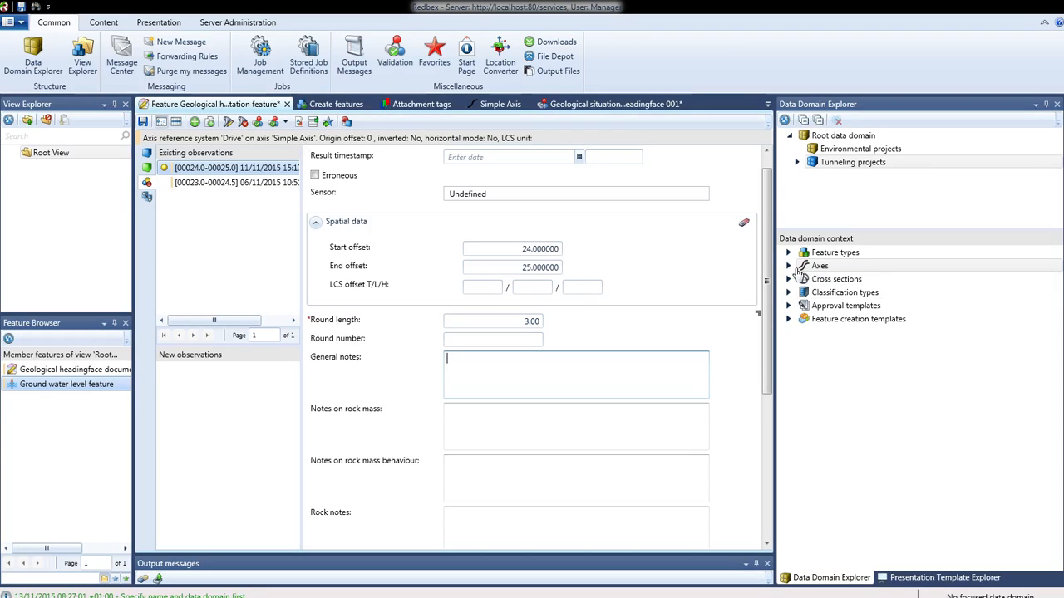
Expand Axes down to the Simple Axis and its Drive entry, then browse Cross sections and Classification types.
{"action": "left_click", "coordinate": [838, 137]}
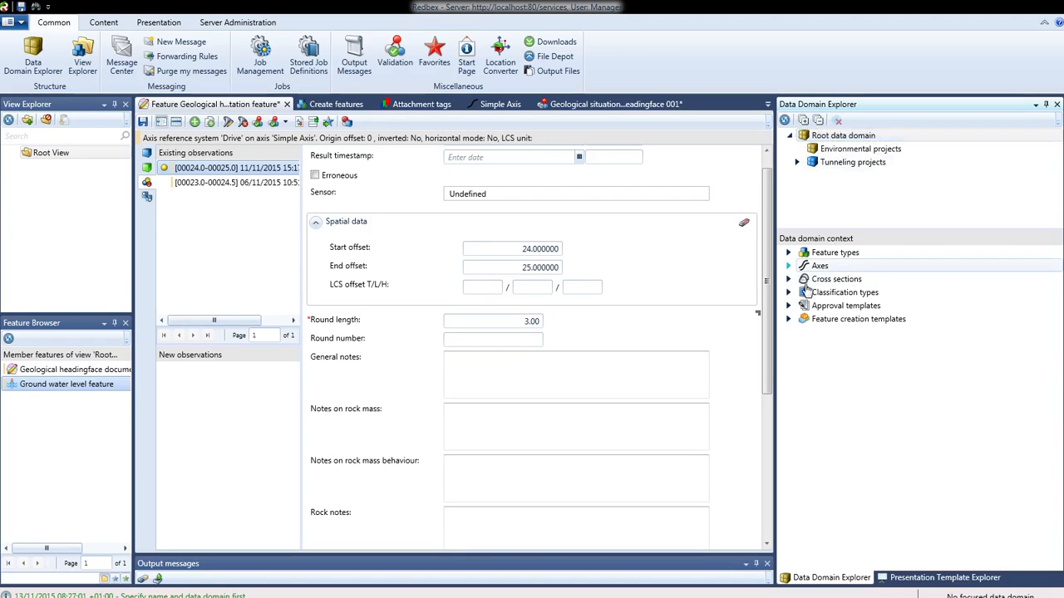
{"action": "left_click", "coordinate": [789, 266]}
{"action": "left_click", "coordinate": [844, 281]}
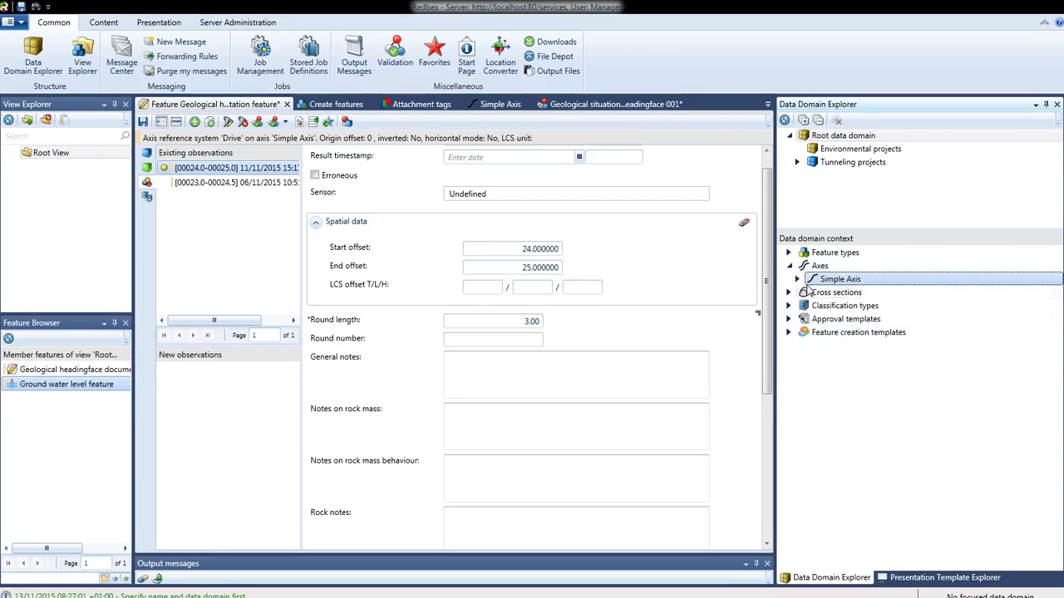
{"action": "left_click", "coordinate": [797, 280]}
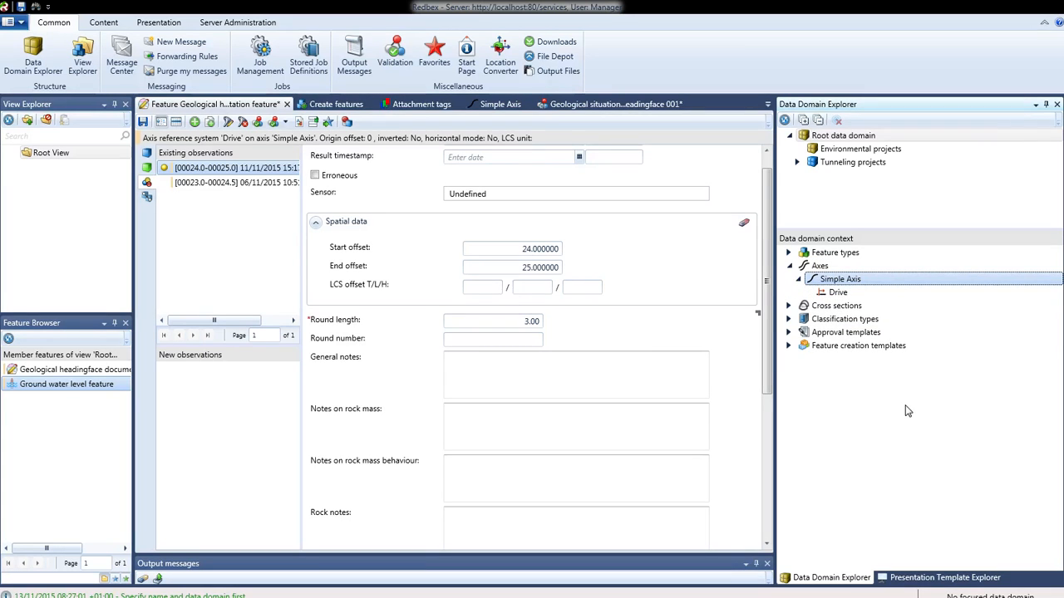
{"action": "left_click", "coordinate": [848, 295]}
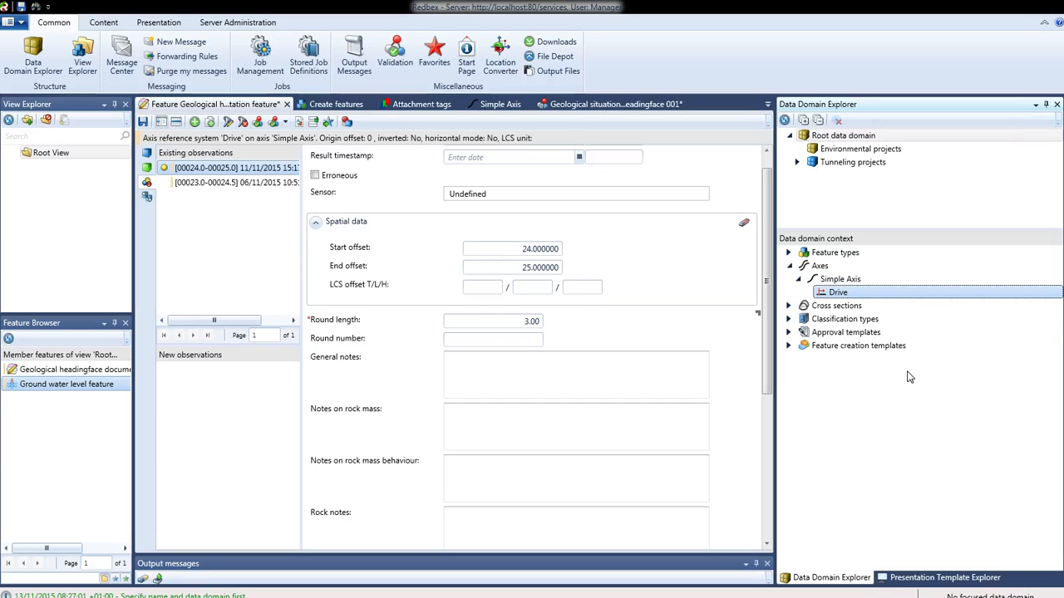
{"action": "left_click", "coordinate": [839, 307]}
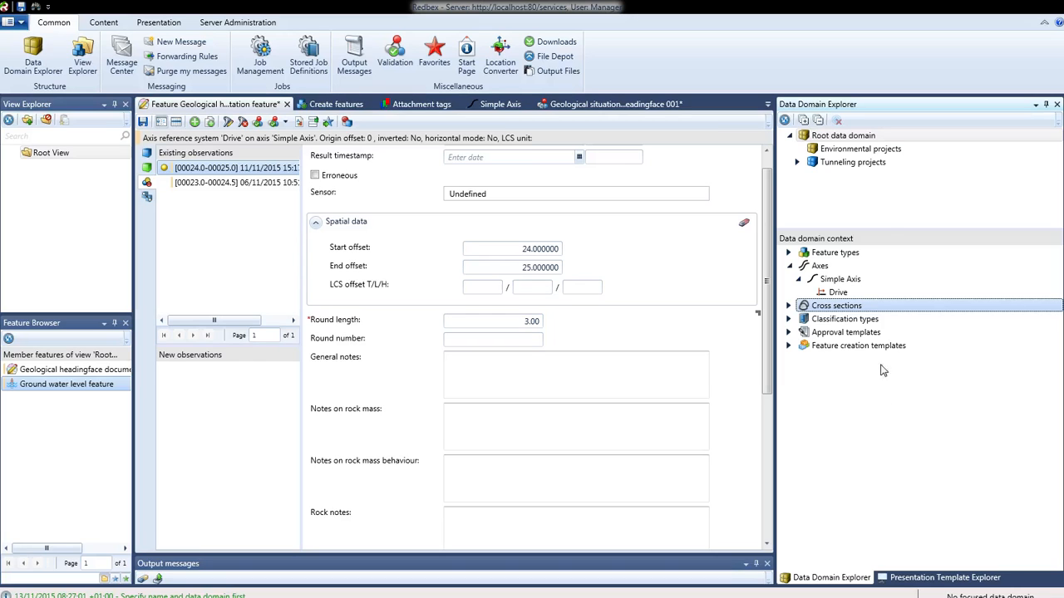
{"action": "left_click", "coordinate": [839, 322]}
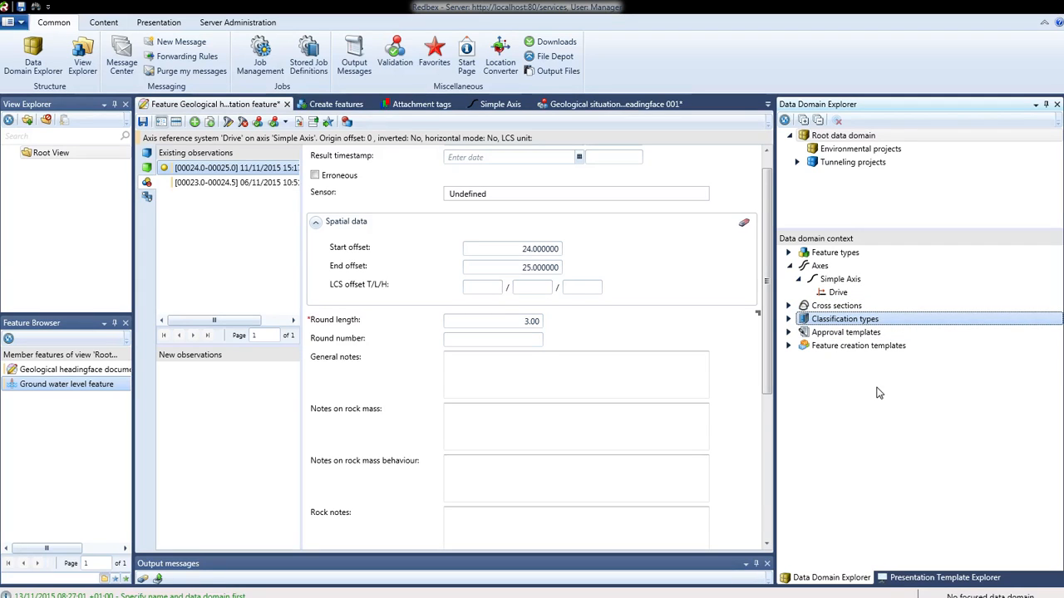
{"action": "left_click", "coordinate": [789, 266]}
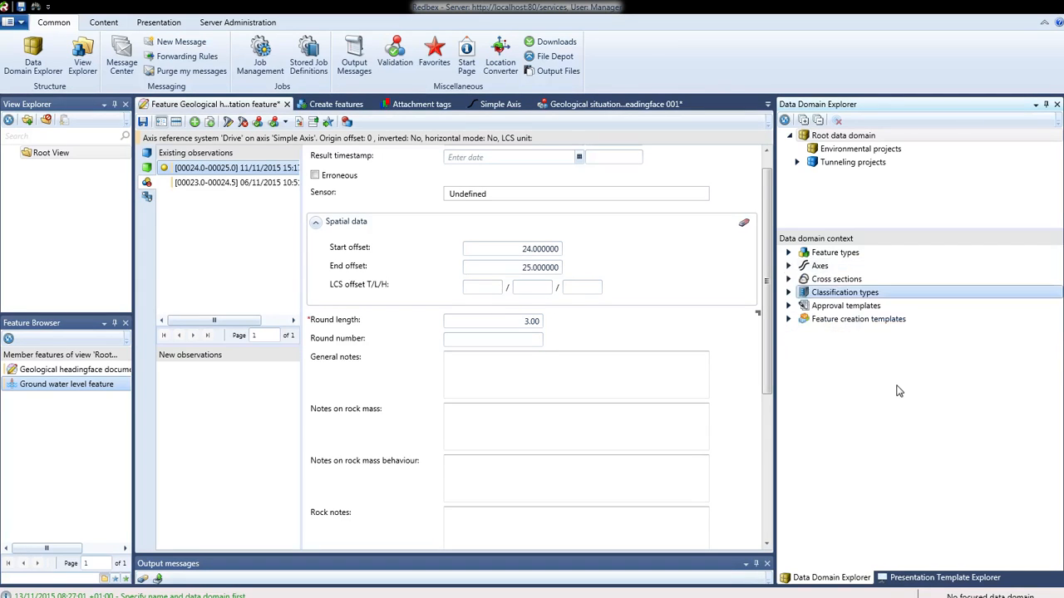
Expand Classification types and open the observation's Advance type list to compare its options.
{"action": "left_click", "coordinate": [788, 294]}
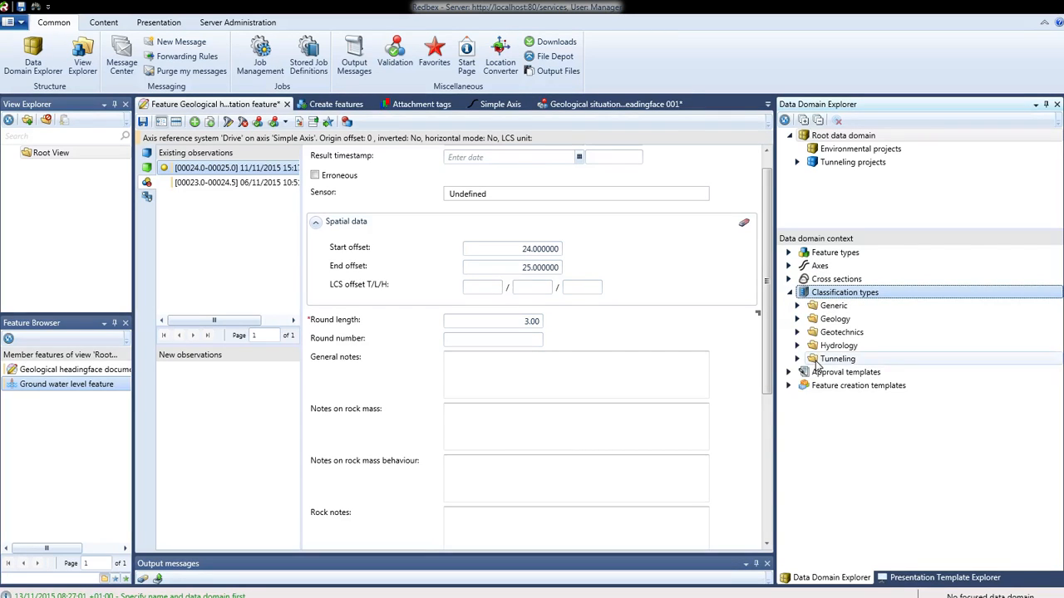
{"action": "left_click", "coordinate": [689, 329]}
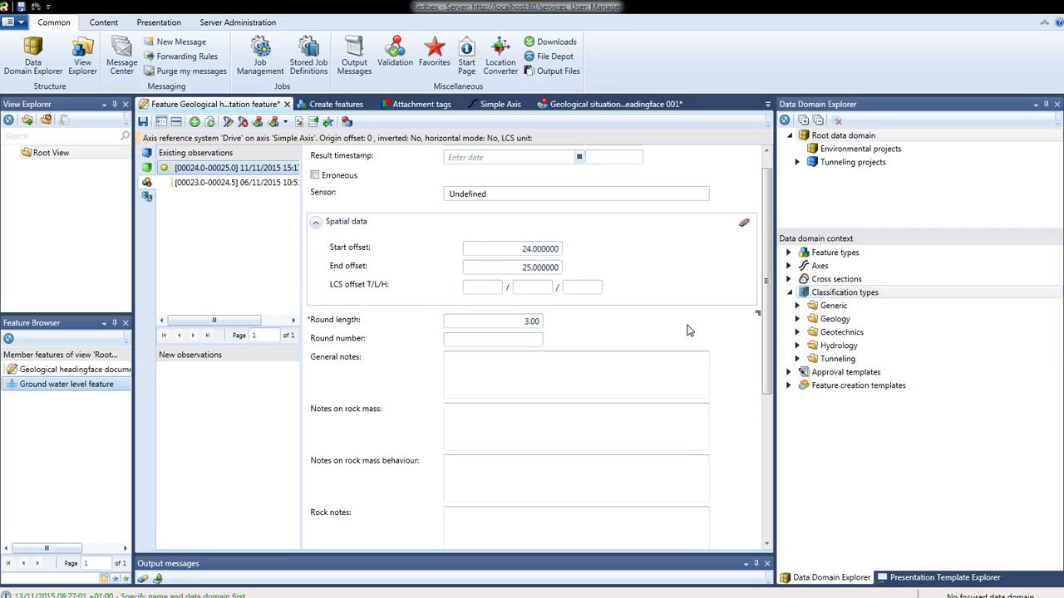
{"action": "scroll", "coordinate": [689, 325], "scroll_direction": "down", "scroll_amount": 1}
{"action": "scroll", "coordinate": [688, 325], "scroll_direction": "down", "scroll_amount": 7}
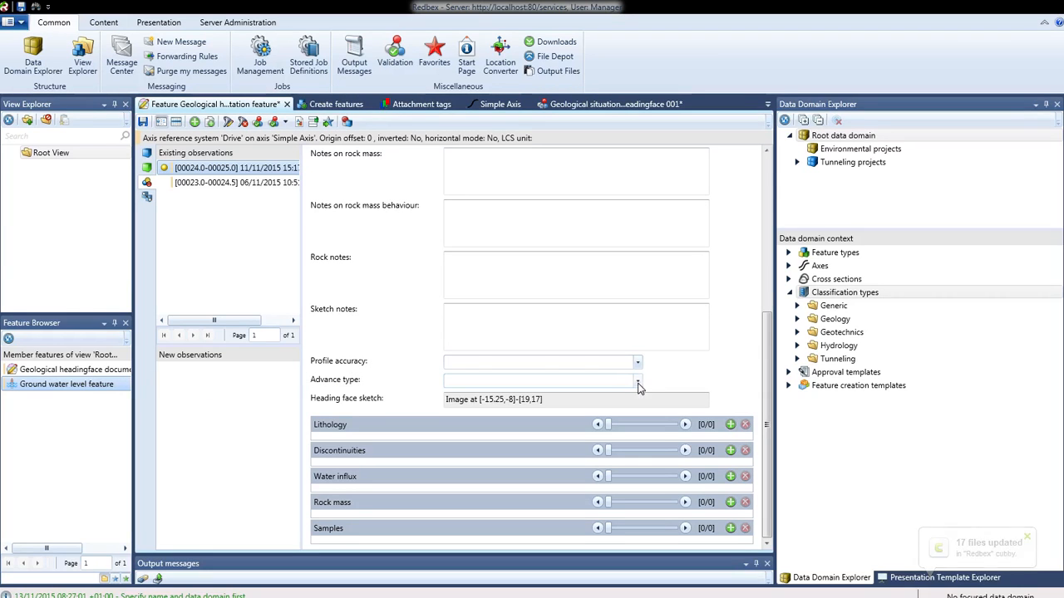
{"action": "left_click", "coordinate": [637, 382]}
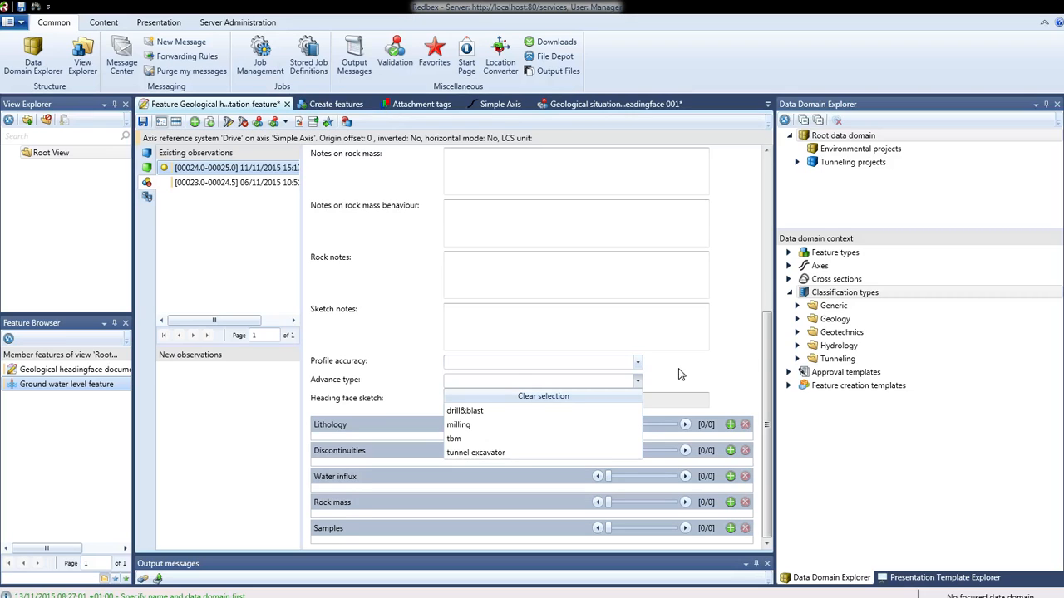
Expand the Geology classification types and its Fault folder, then select Fault group.
{"action": "left_click", "coordinate": [799, 324]}
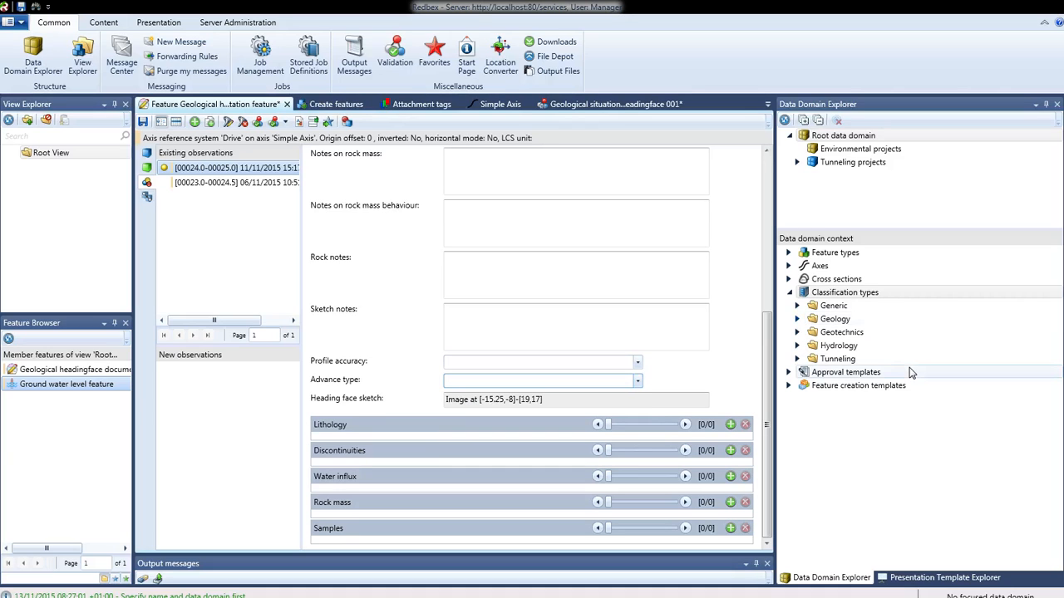
{"action": "left_click", "coordinate": [800, 323]}
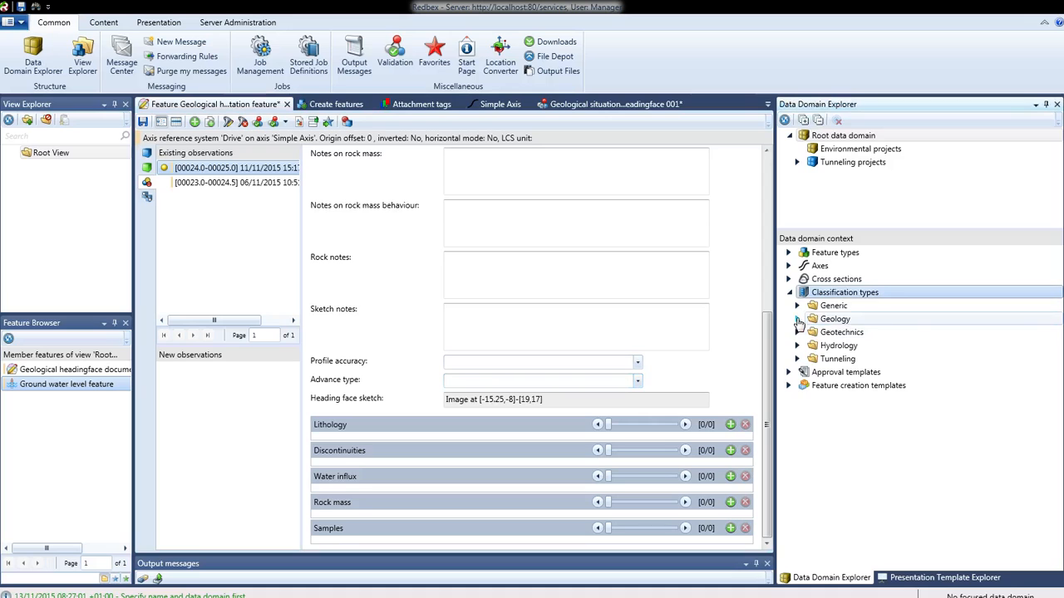
{"action": "left_click", "coordinate": [798, 320]}
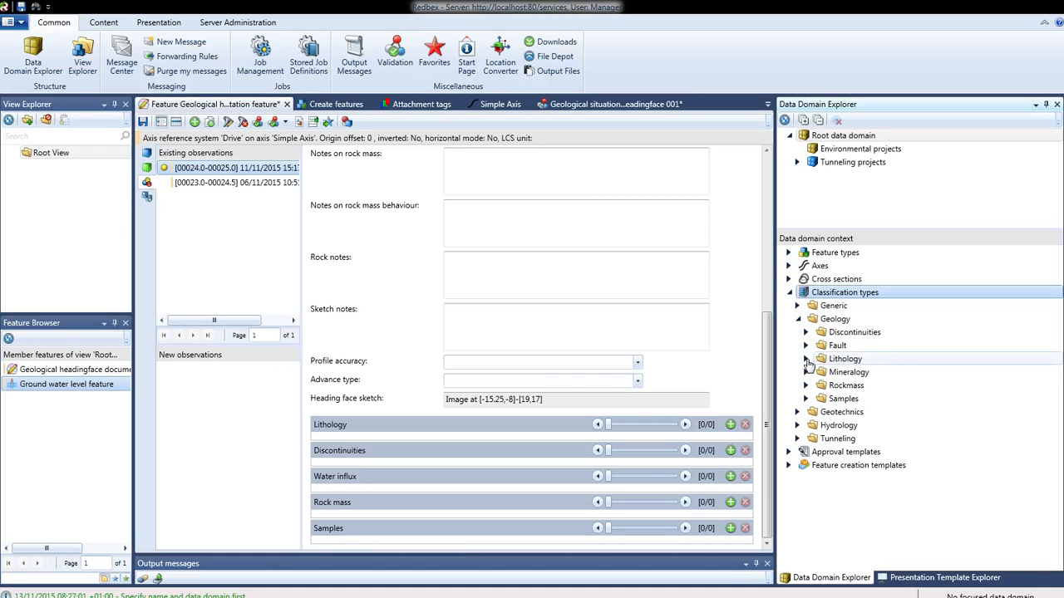
{"action": "left_click", "coordinate": [805, 345]}
{"action": "left_click", "coordinate": [856, 359]}
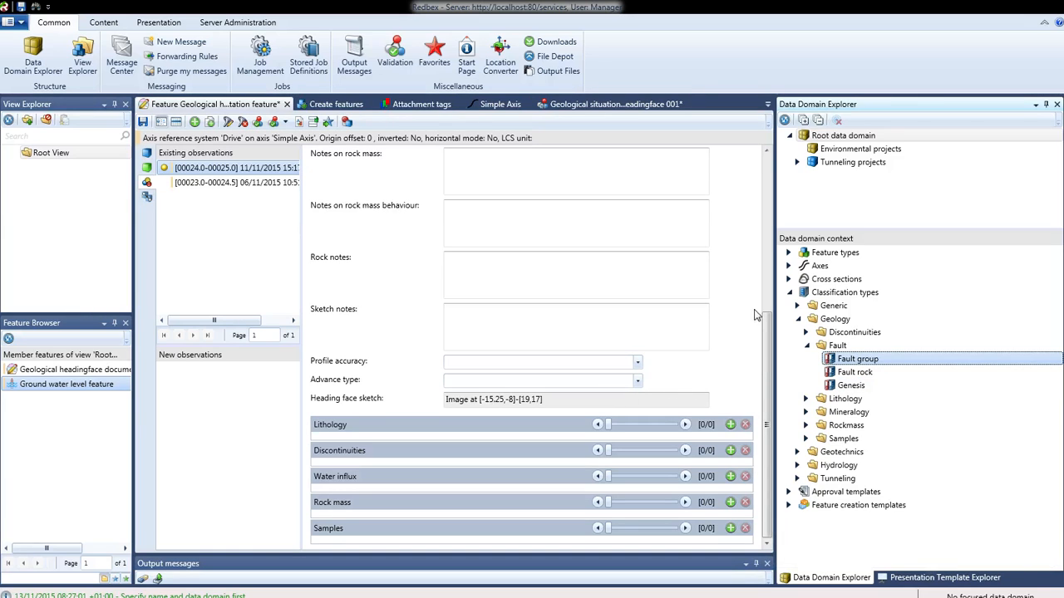
Open the Profile accuracy and Advance type lists to examine their classification options.
{"action": "left_click", "coordinate": [637, 363]}
{"action": "left_click", "coordinate": [637, 366]}
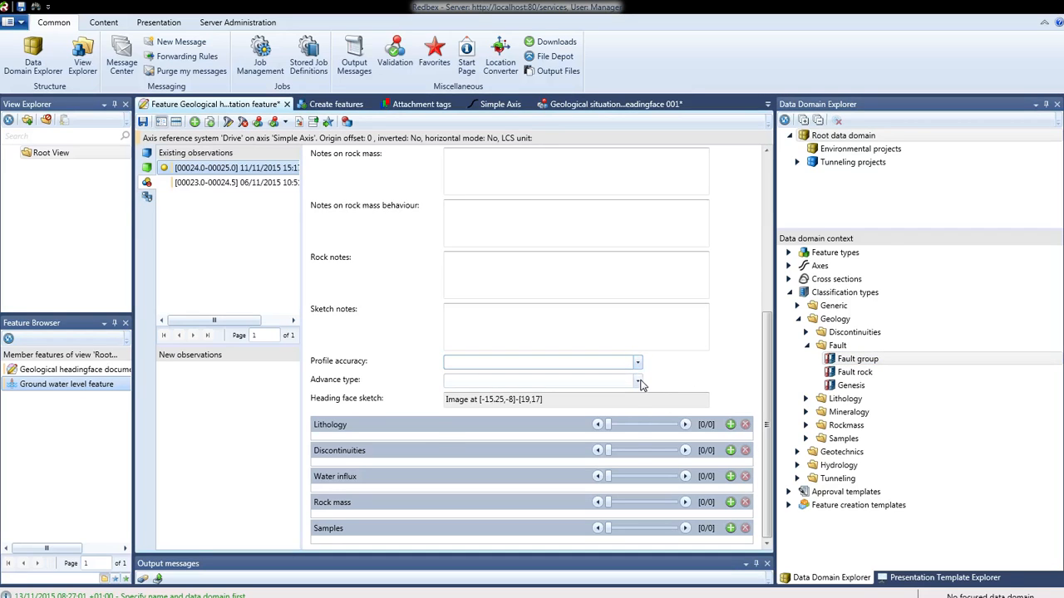
{"action": "left_click", "coordinate": [638, 381]}
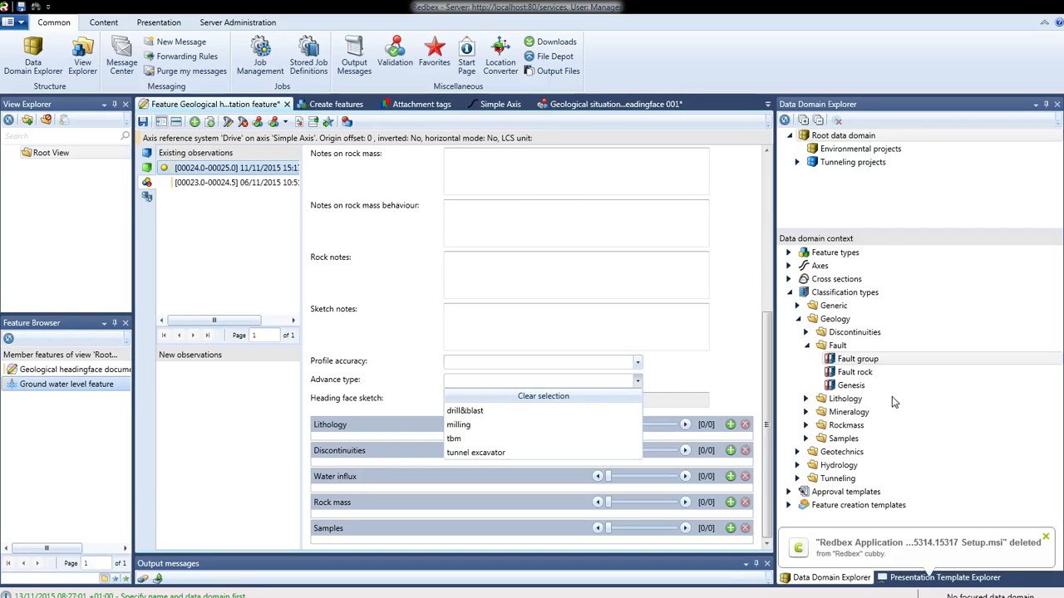
{"action": "left_click", "coordinate": [883, 439]}
Browse the Approval templates and Feature creation templates entries and switch to the Create features tab.
{"action": "left_click", "coordinate": [865, 495]}
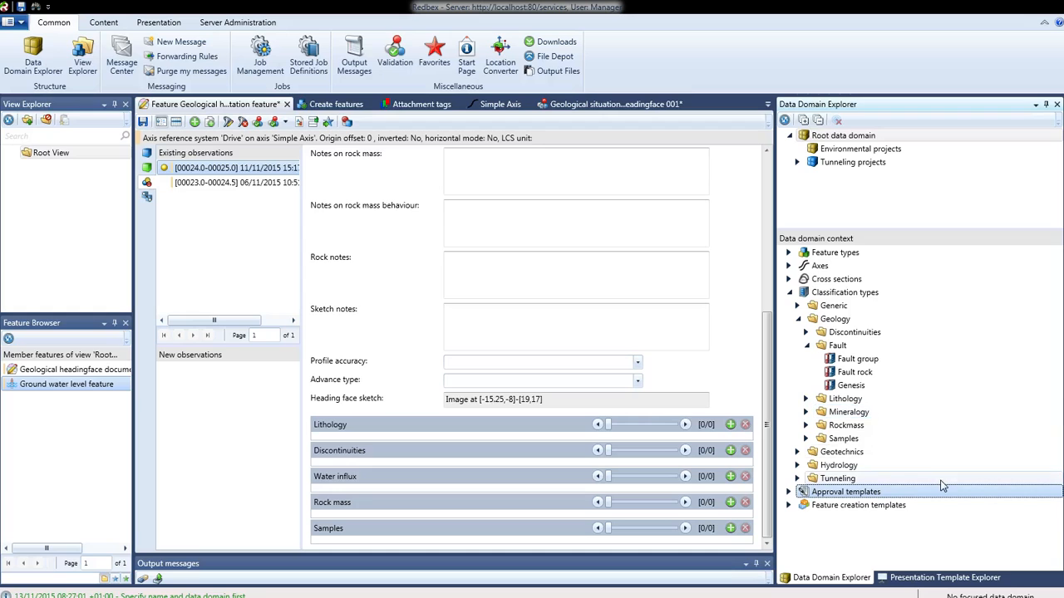
{"action": "left_click", "coordinate": [880, 507]}
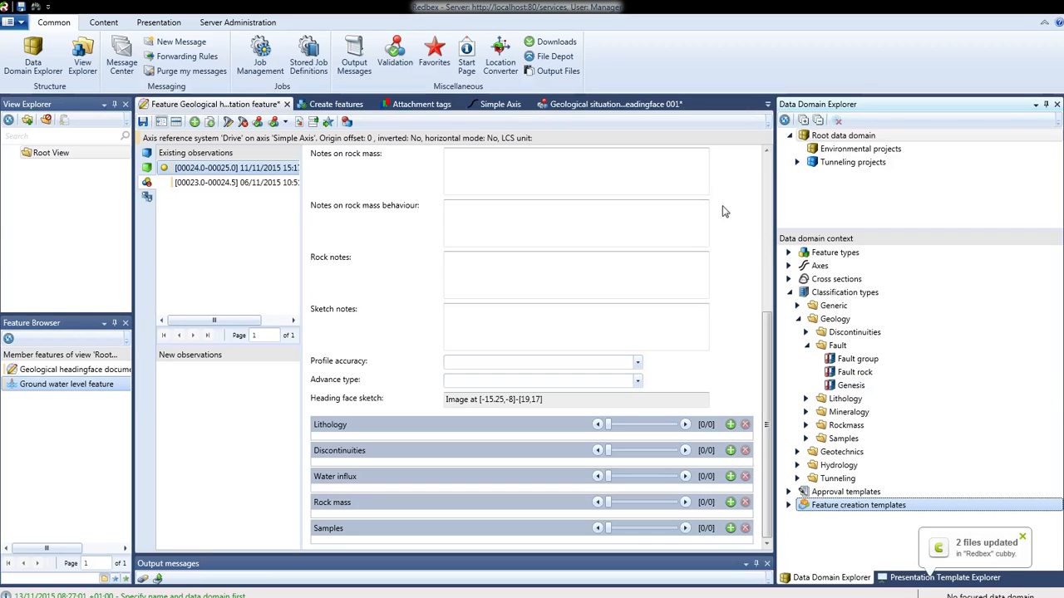
{"action": "left_click", "coordinate": [338, 107]}
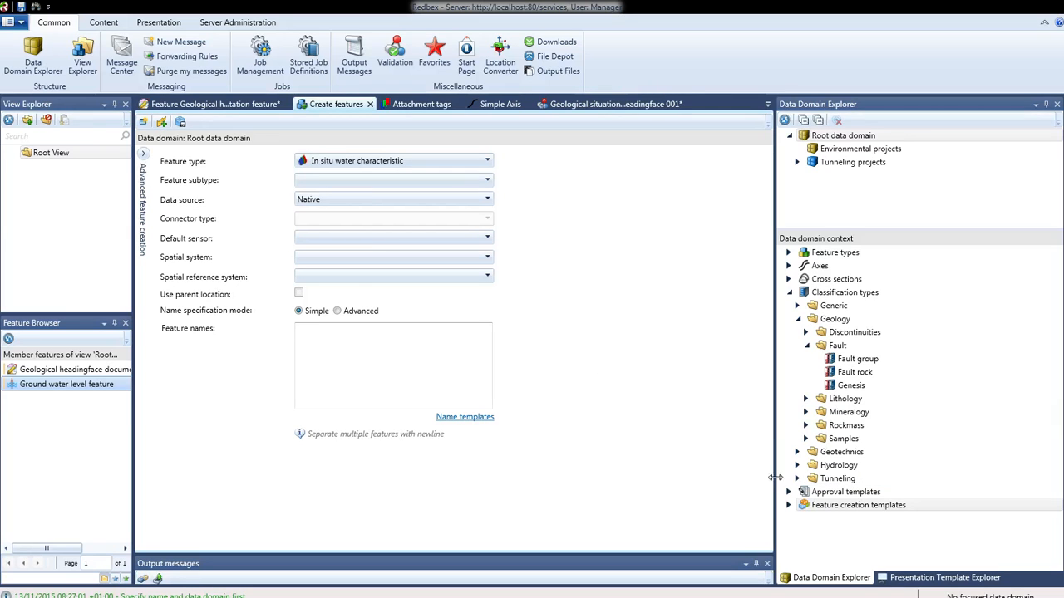
{"action": "left_click", "coordinate": [793, 507]}
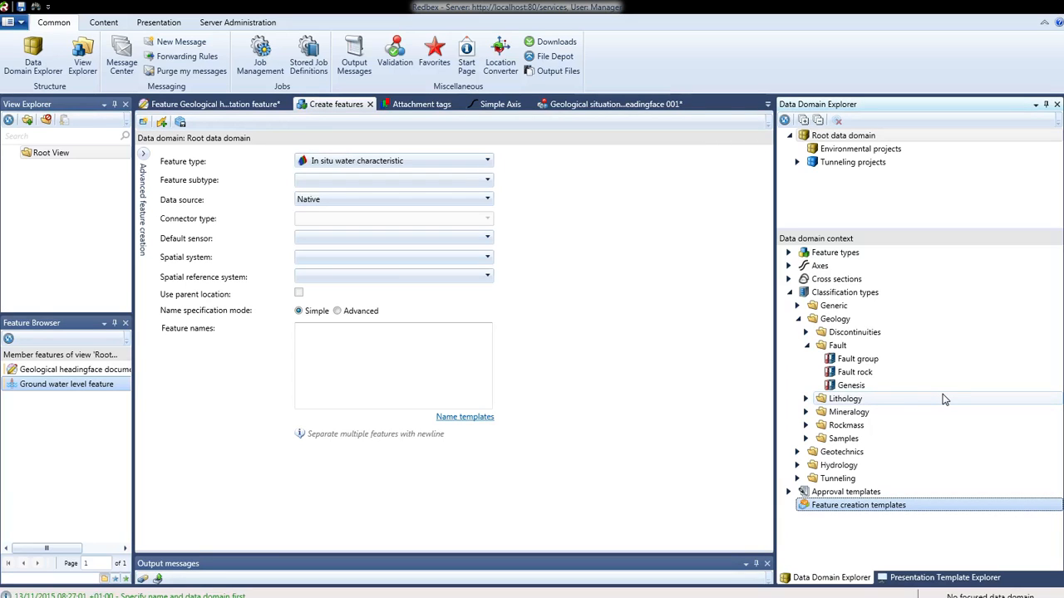
Collapse Classification types and start creating features in the Tunneling projects data domain.
{"action": "left_click", "coordinate": [789, 293]}
{"action": "left_click", "coordinate": [856, 162]}
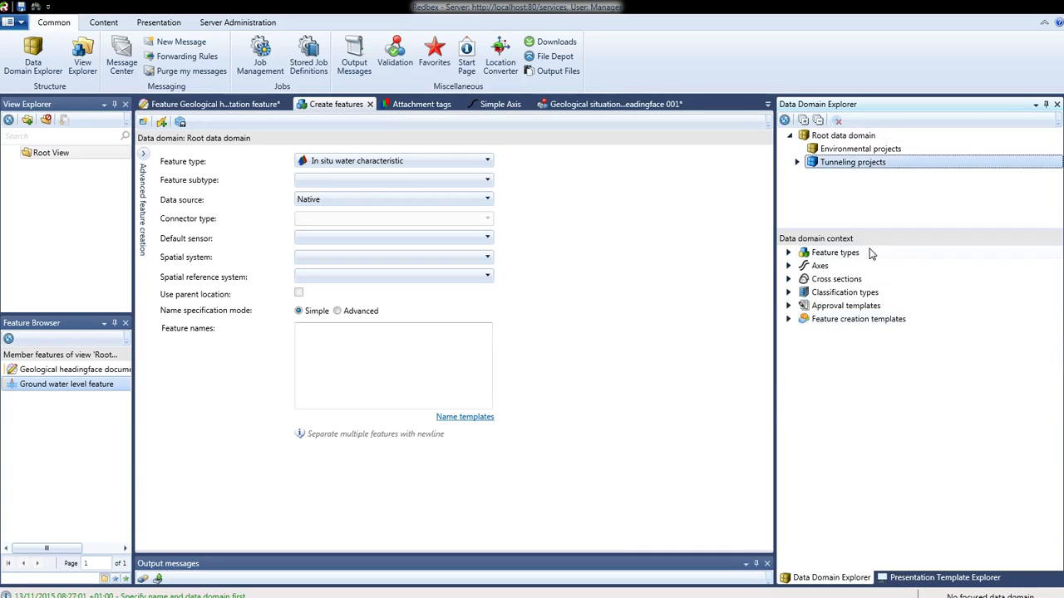
{"action": "right_click", "coordinate": [827, 164]}
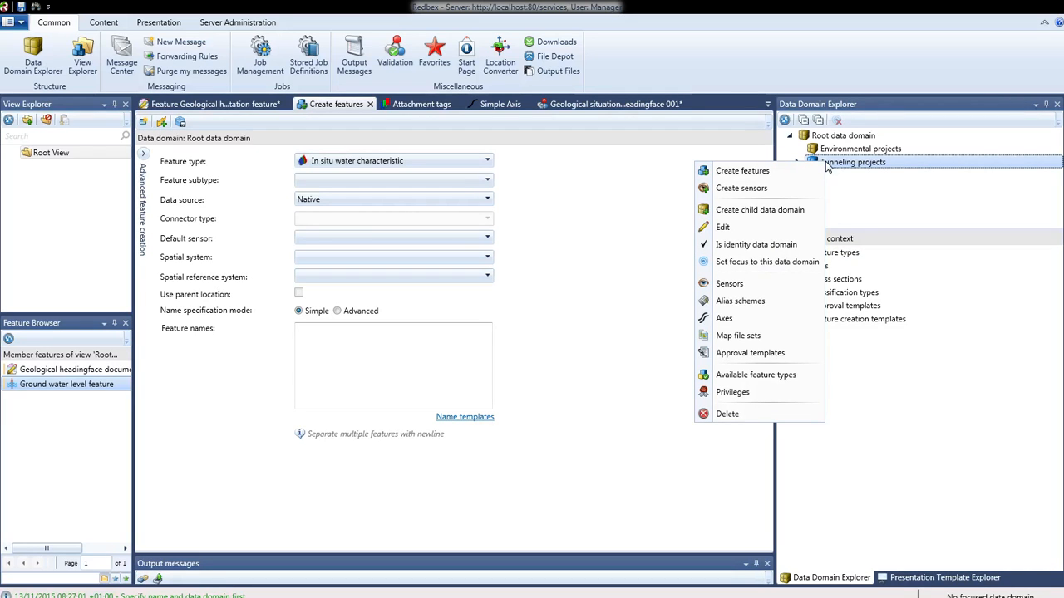
{"action": "left_click", "coordinate": [854, 167]}
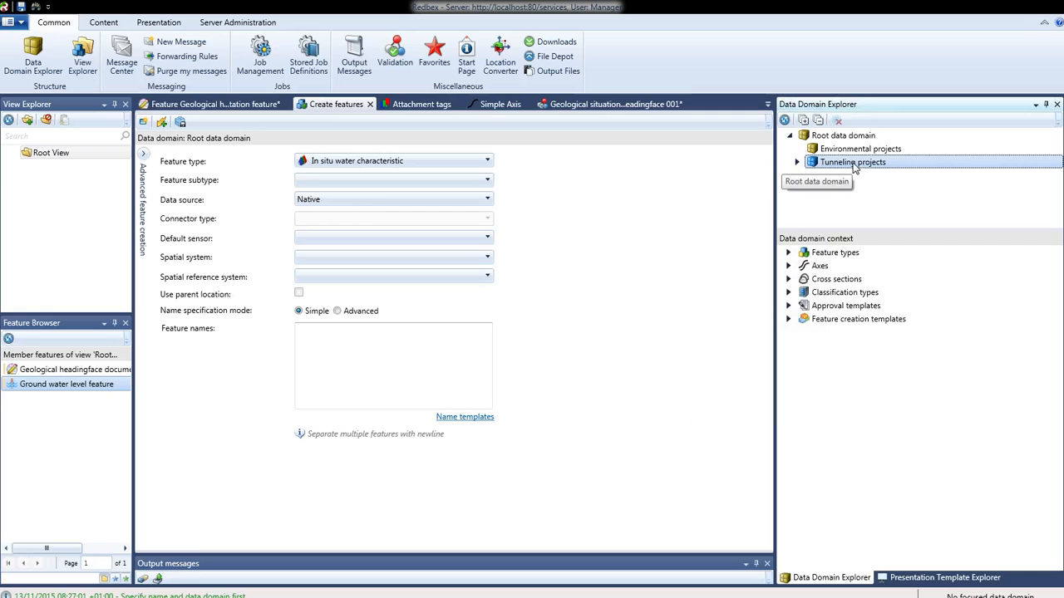
{"action": "right_click", "coordinate": [854, 166]}
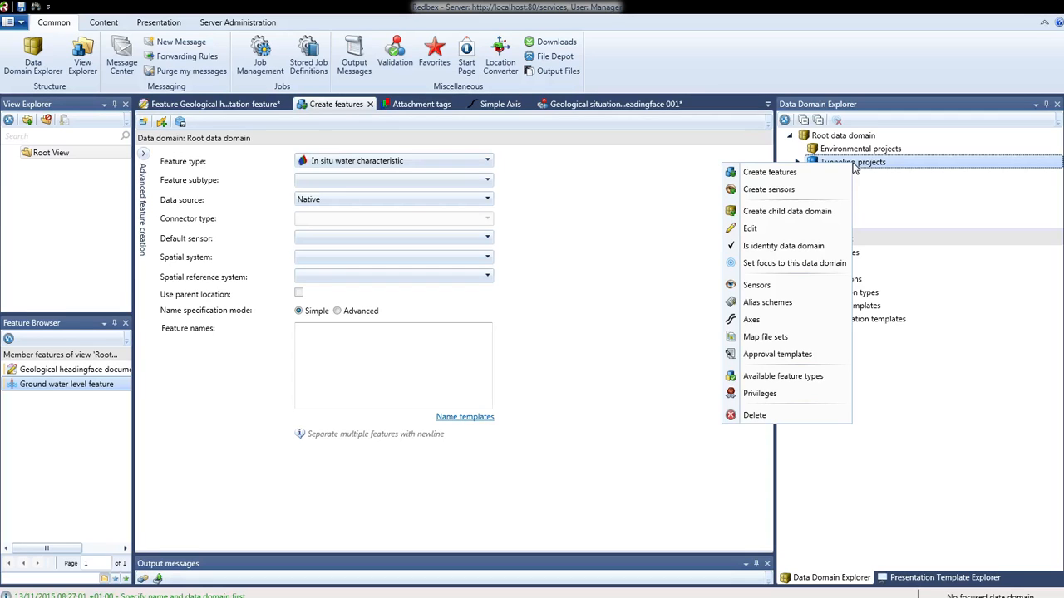
{"action": "left_click", "coordinate": [779, 177]}
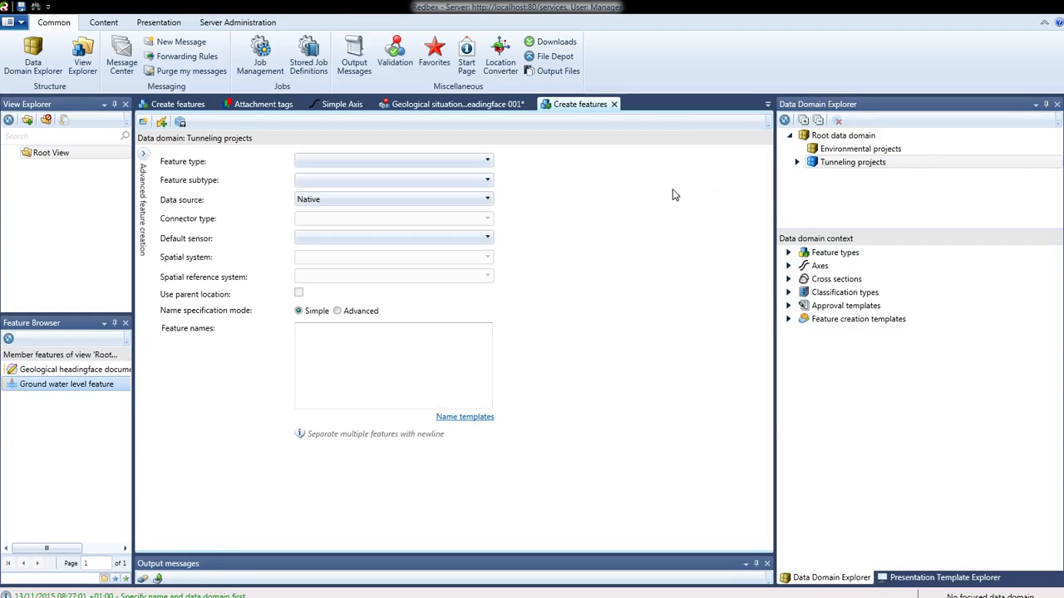
Browse the list of feature types available for creation in Tunneling projects.
{"action": "left_click", "coordinate": [487, 161]}
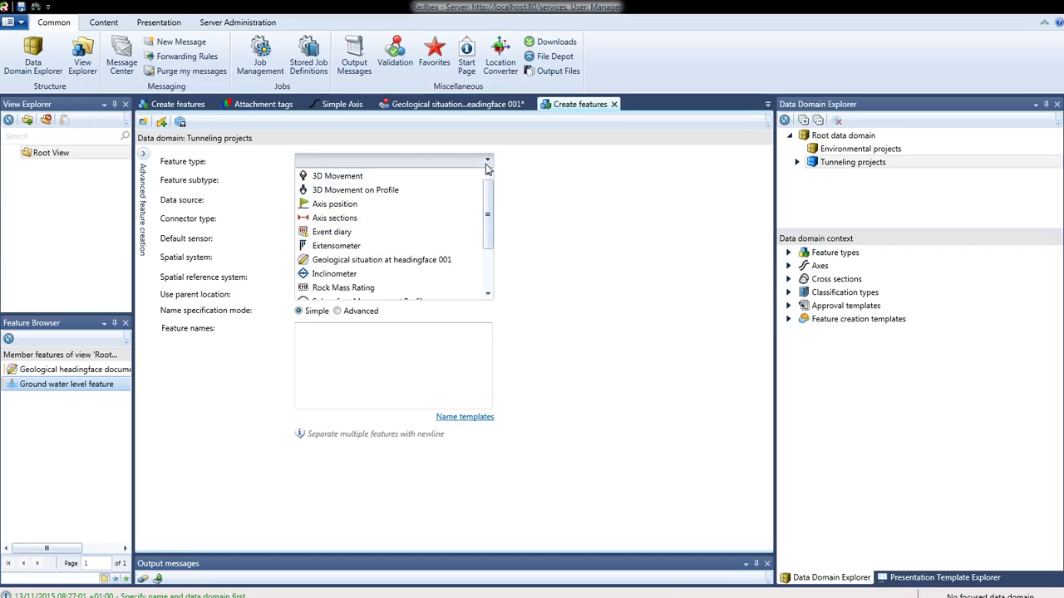
{"action": "left_click_drag", "start_coordinate": [490, 209], "coordinate": [491, 234]}
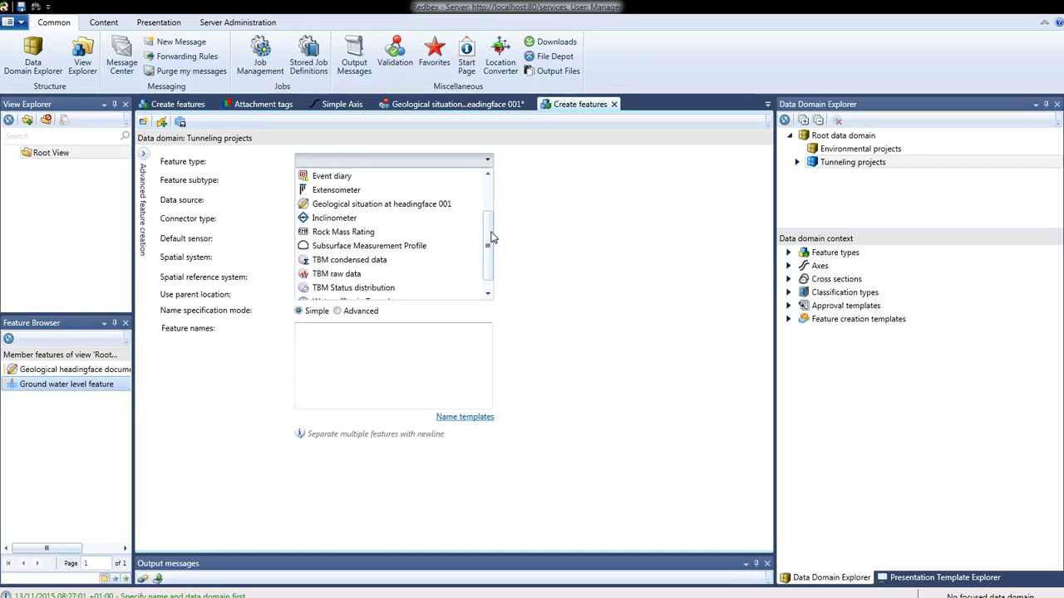
{"action": "left_click_drag", "start_coordinate": [490, 238], "coordinate": [492, 253]}
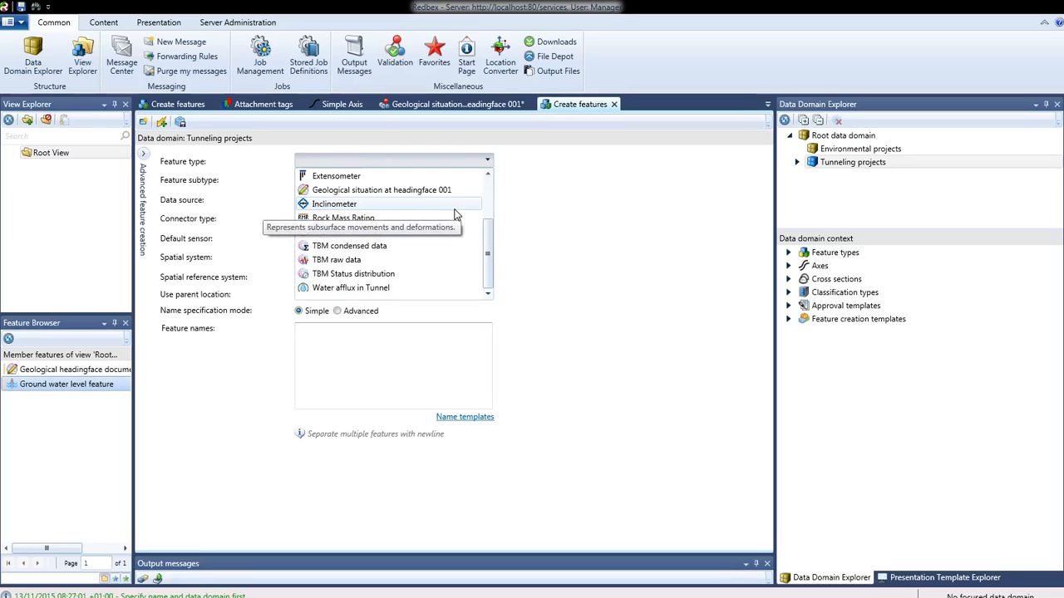
{"action": "left_click", "coordinate": [619, 210]}
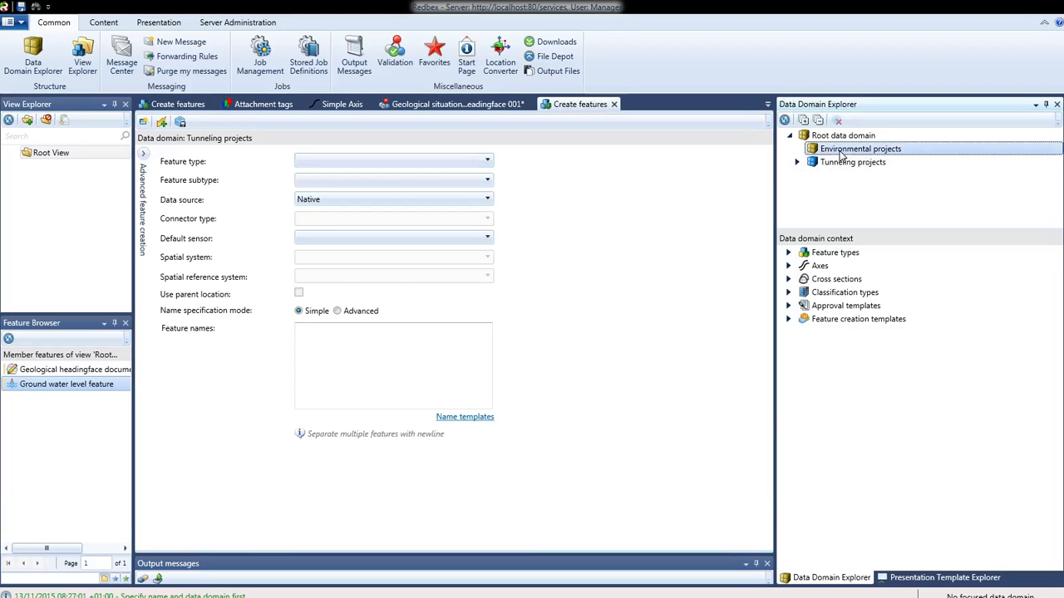
Start creating features in the Environmental projects data domain and open its feature type list.
{"action": "right_click", "coordinate": [837, 150]}
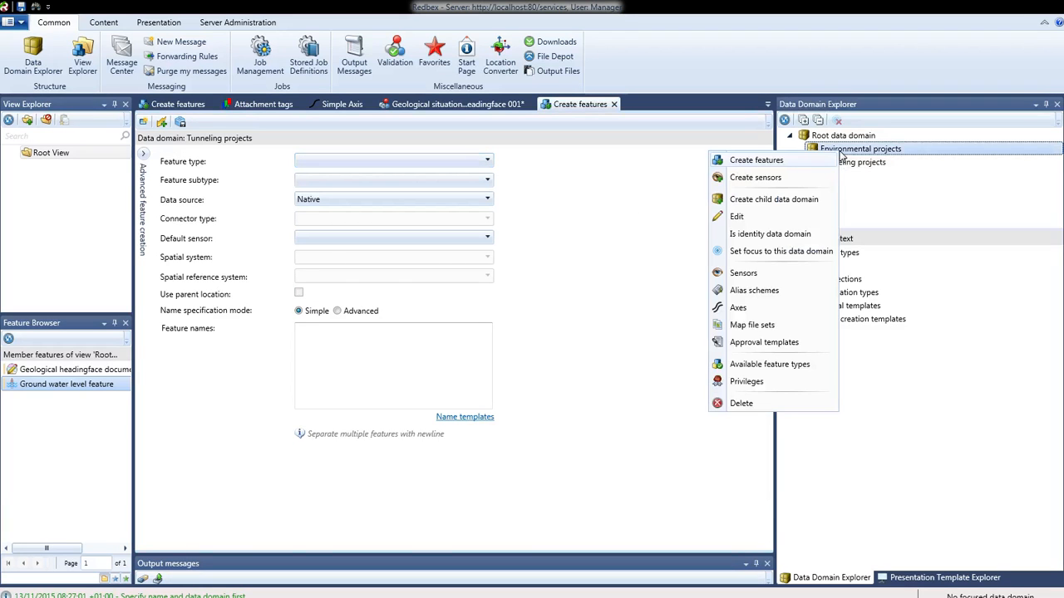
{"action": "left_click", "coordinate": [784, 163]}
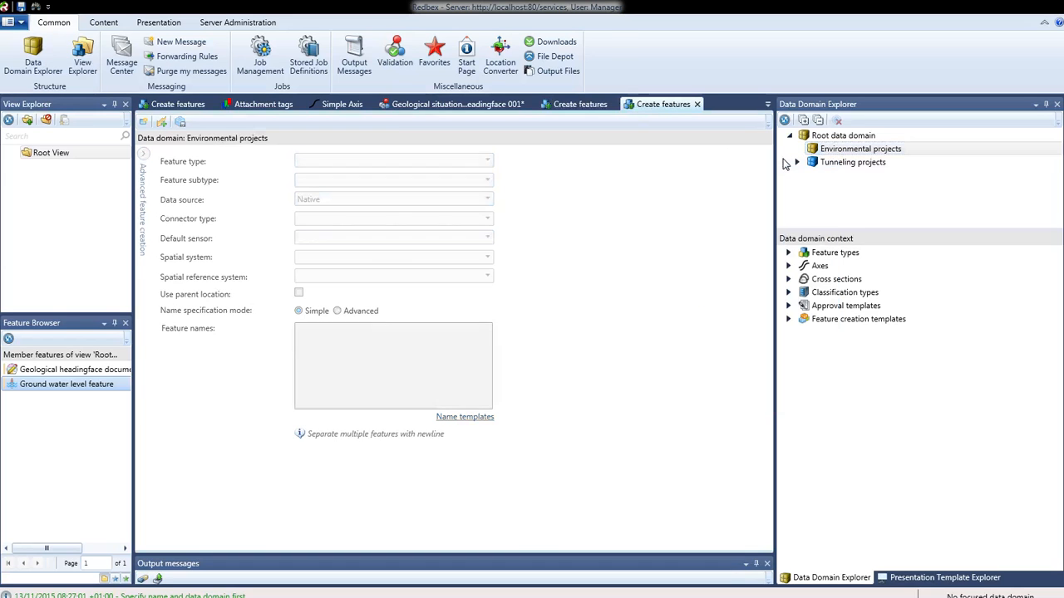
{"action": "left_click", "coordinate": [489, 162]}
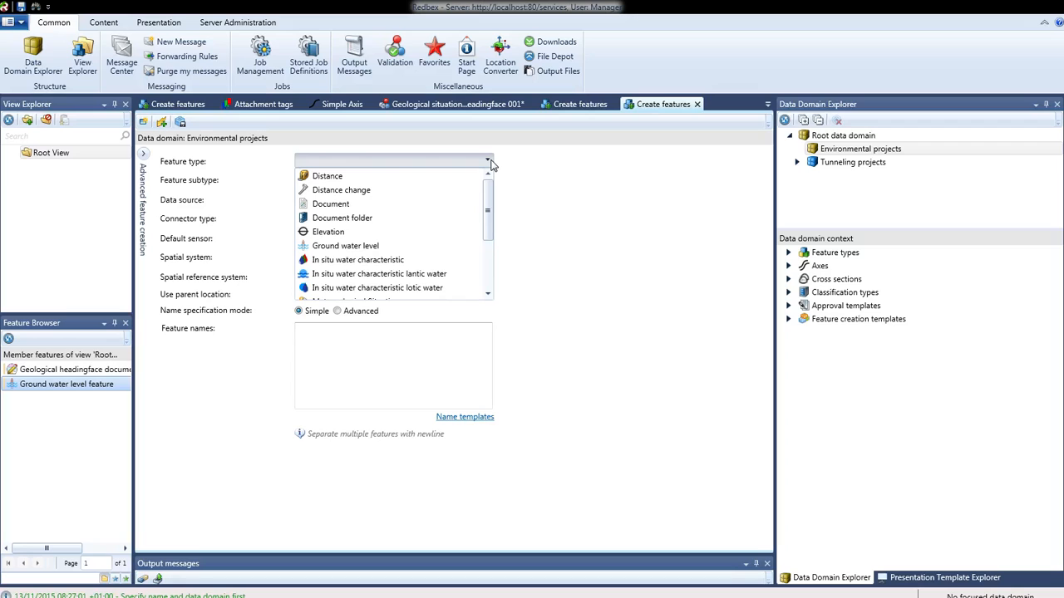
{"action": "left_click", "coordinate": [842, 152]}
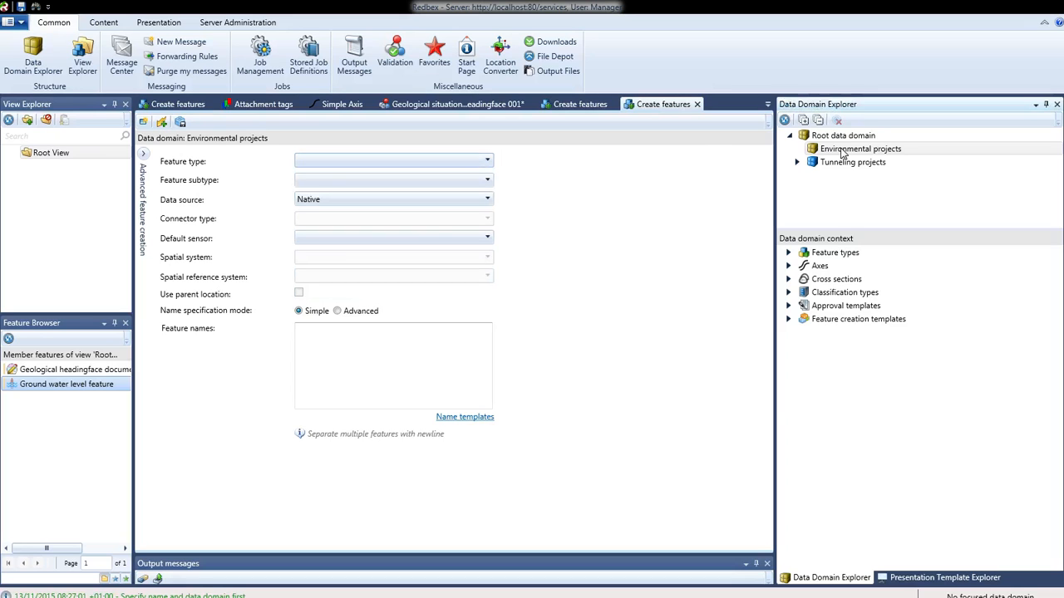
Review the available feature types for Environmental projects, then close that tab.
{"action": "right_click", "coordinate": [841, 153]}
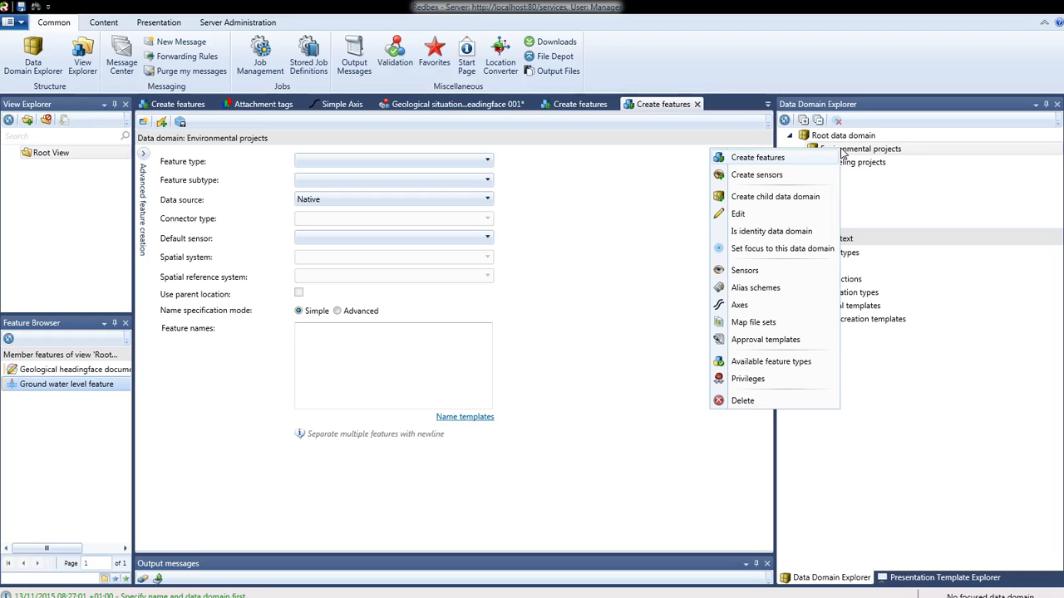
{"action": "left_click", "coordinate": [771, 364]}
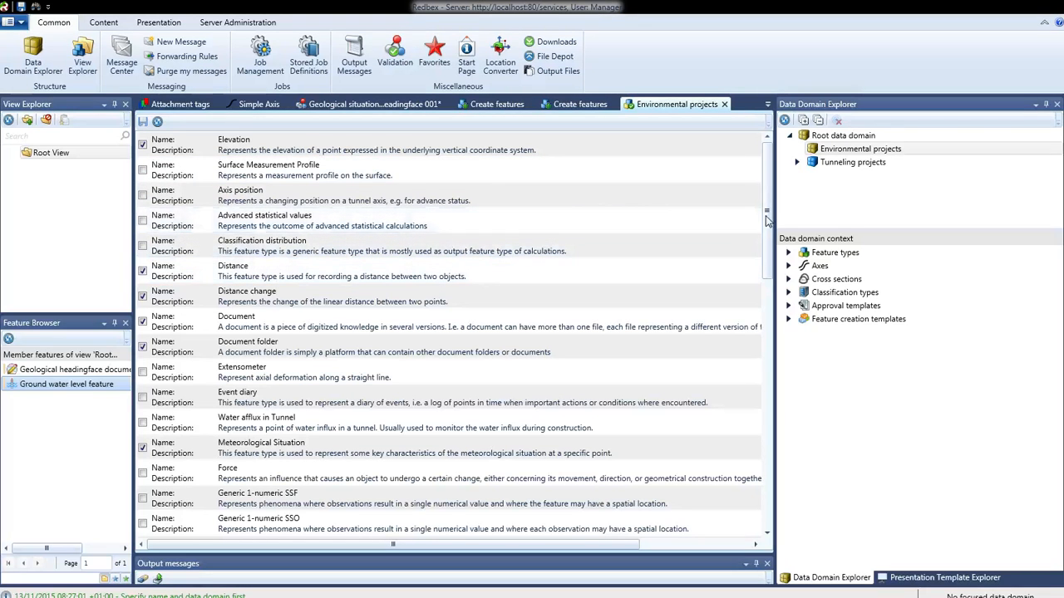
{"action": "left_click_drag", "start_coordinate": [768, 218], "coordinate": [758, 326]}
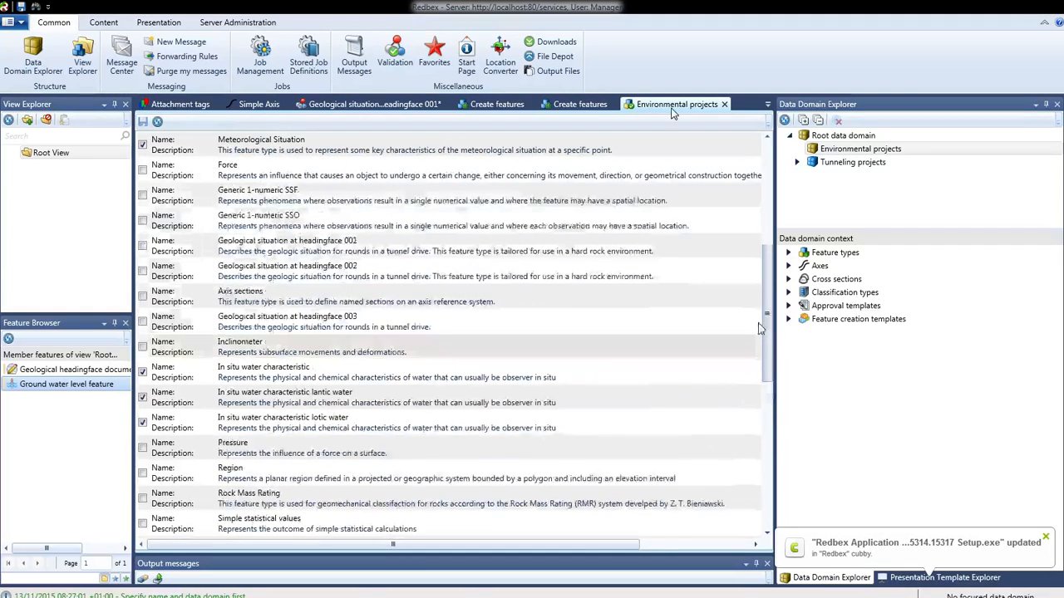
{"action": "left_click", "coordinate": [724, 105]}
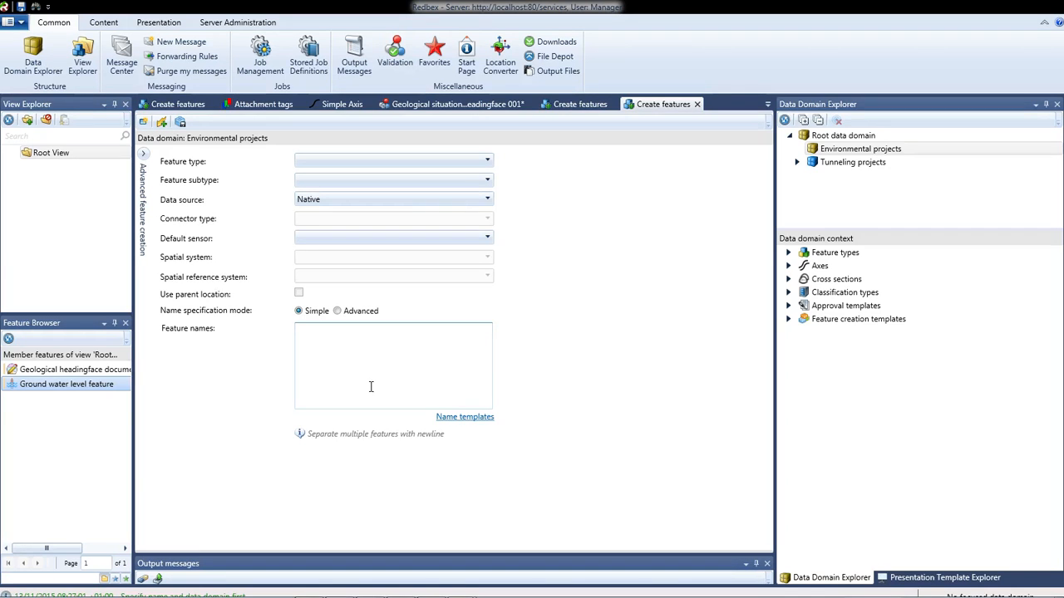
Compare the data domains' identity setting and mark Environmental projects as an identity data domain.
{"action": "left_click", "coordinate": [64, 153]}
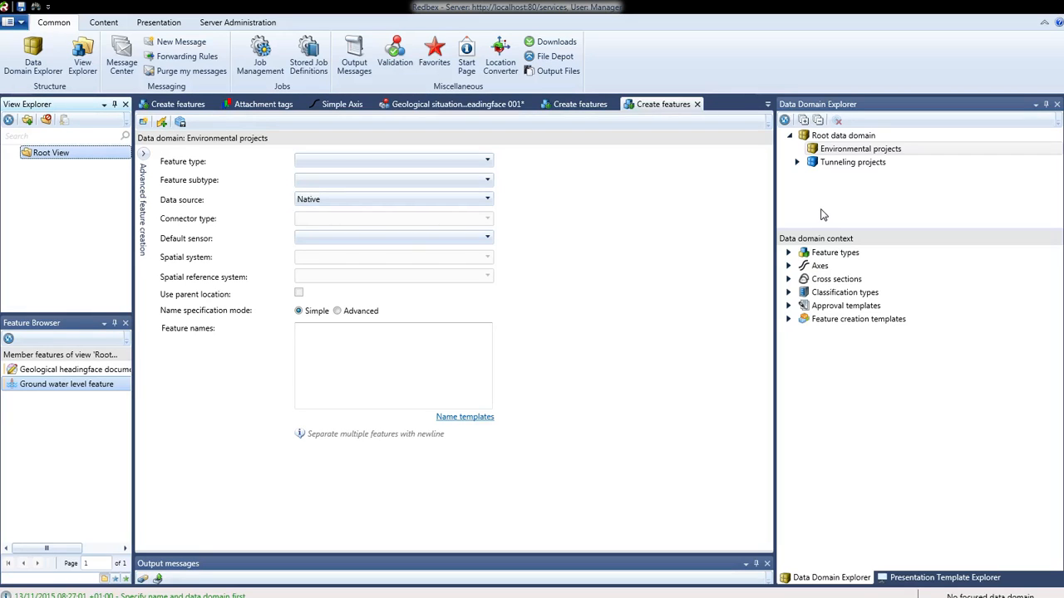
{"action": "left_click", "coordinate": [835, 165]}
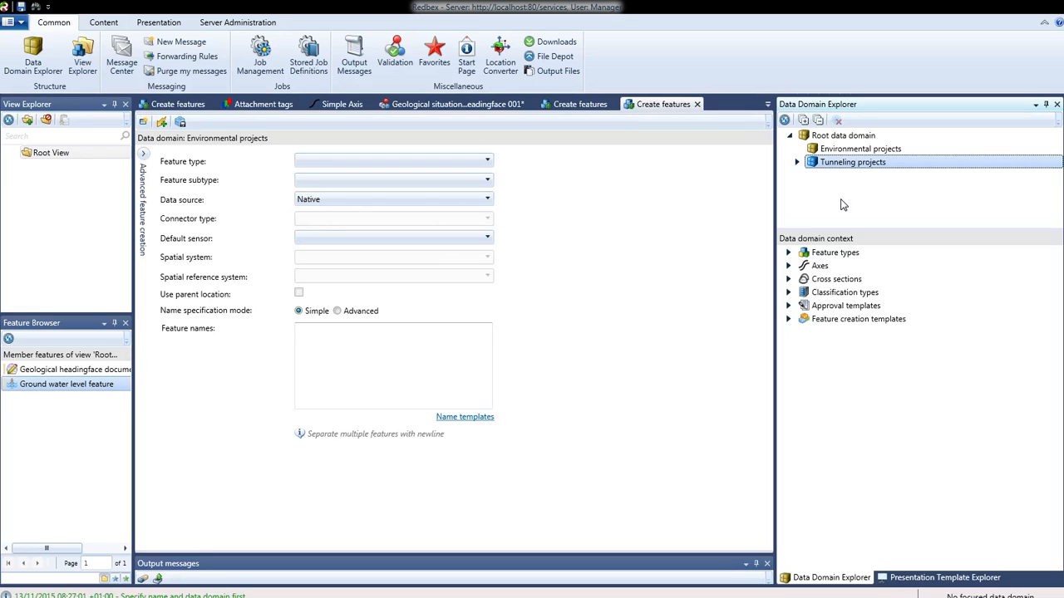
{"action": "left_click", "coordinate": [837, 153]}
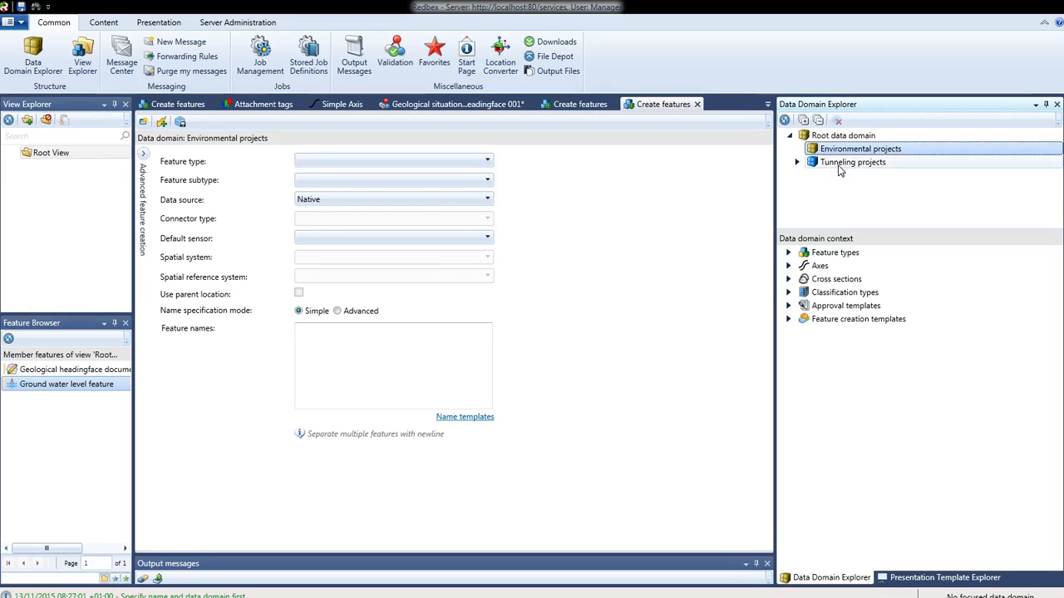
{"action": "left_click", "coordinate": [837, 165]}
{"action": "right_click", "coordinate": [833, 168]}
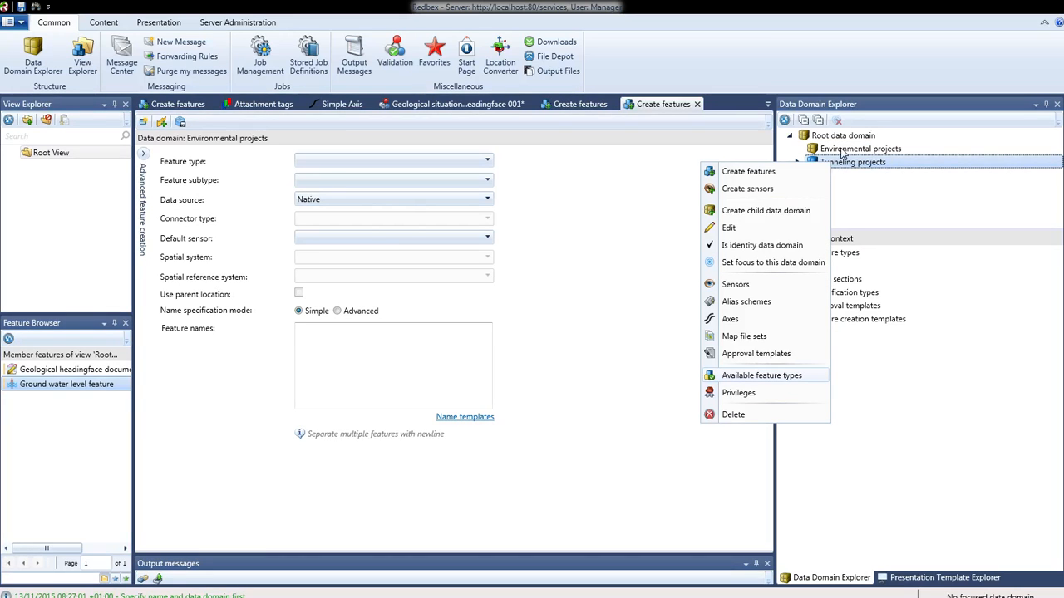
{"action": "left_click", "coordinate": [842, 152]}
{"action": "right_click", "coordinate": [844, 154]}
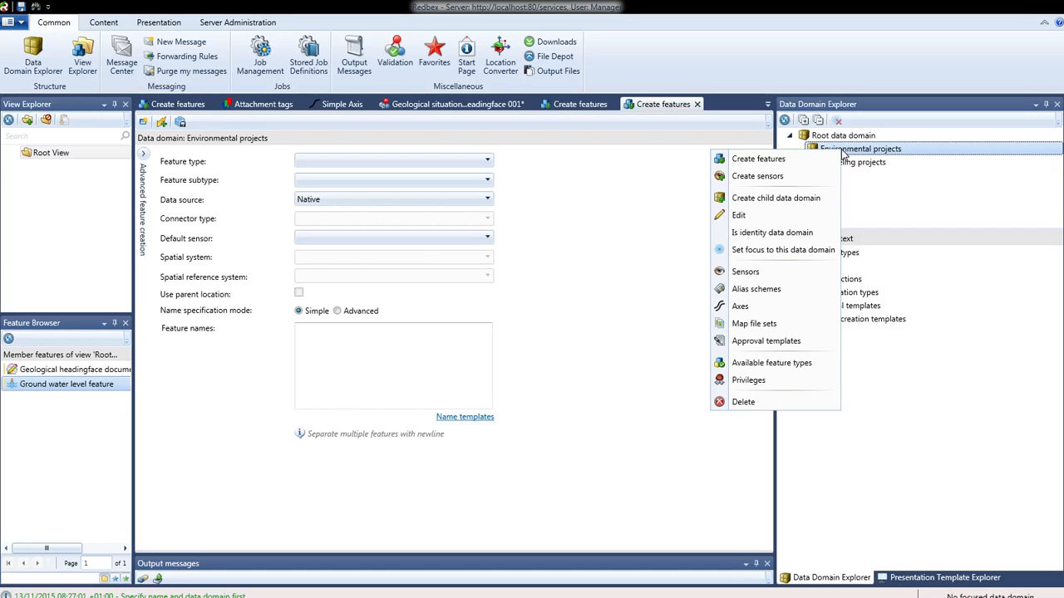
{"action": "left_click", "coordinate": [778, 234]}
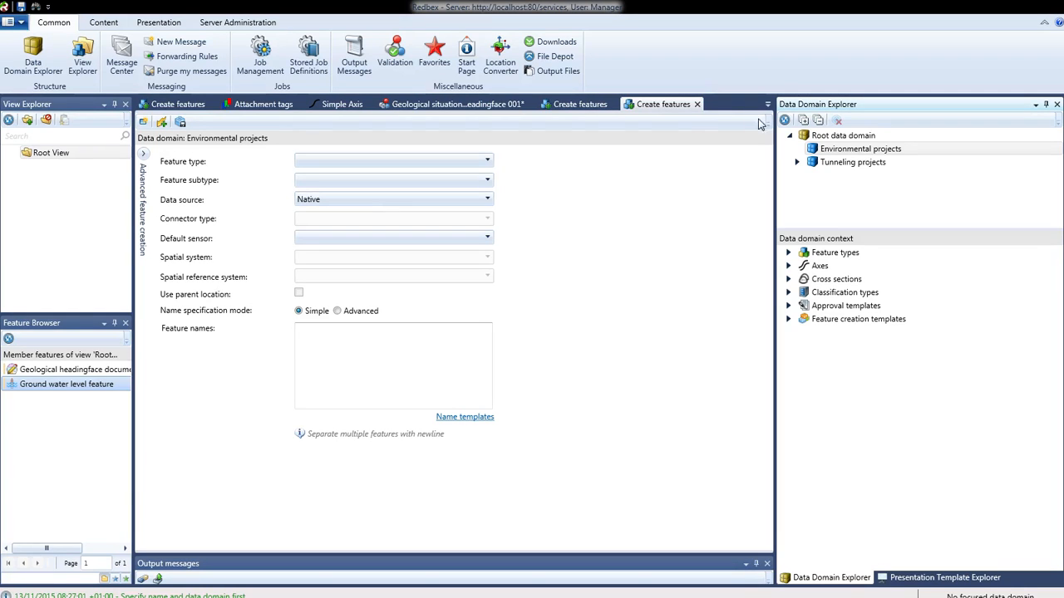
Restart feature creation in Environmental projects and set the feature type to Distance.
{"action": "left_click", "coordinate": [697, 104]}
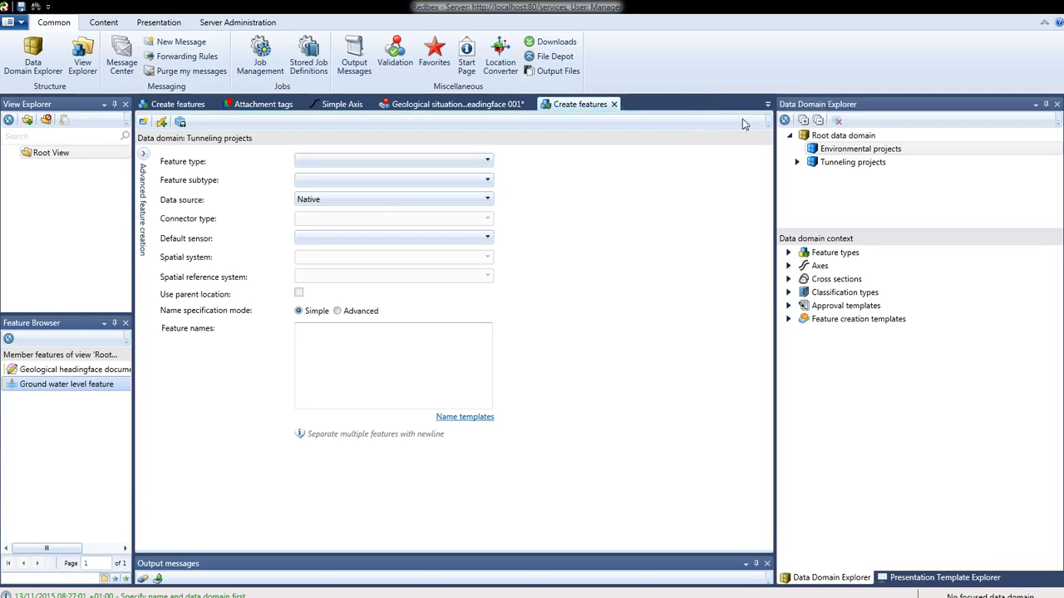
{"action": "right_click", "coordinate": [832, 154]}
{"action": "left_click", "coordinate": [751, 161]}
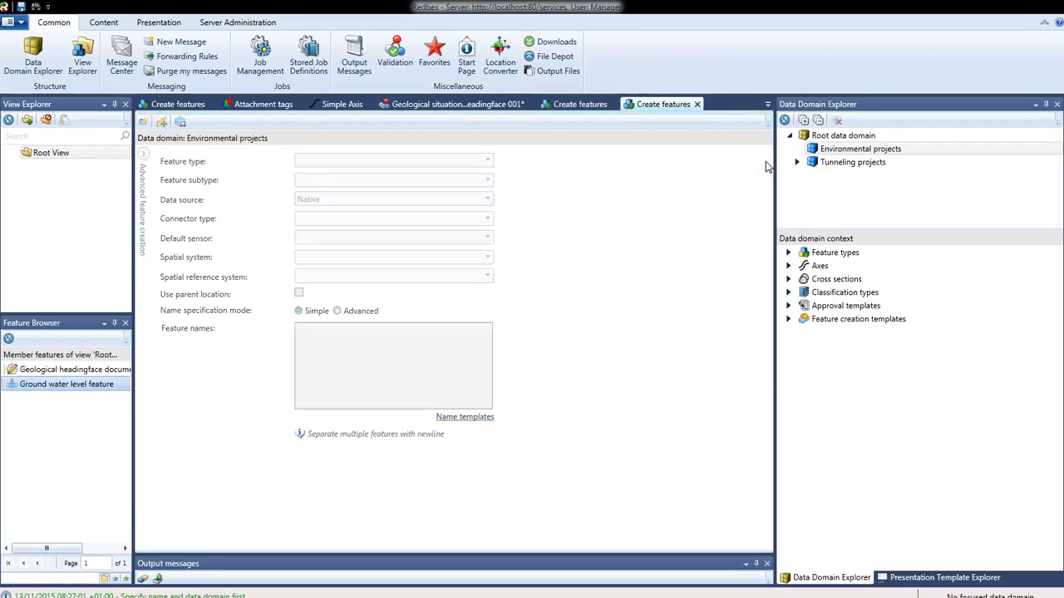
{"action": "left_click", "coordinate": [371, 354]}
{"action": "left_click", "coordinate": [363, 161]}
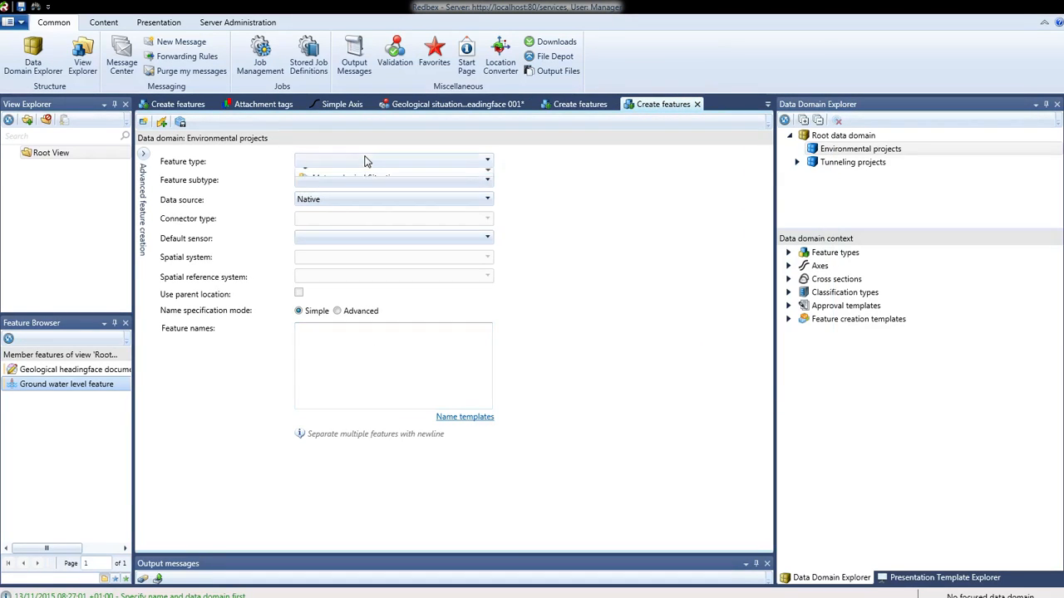
{"action": "left_click", "coordinate": [352, 179]}
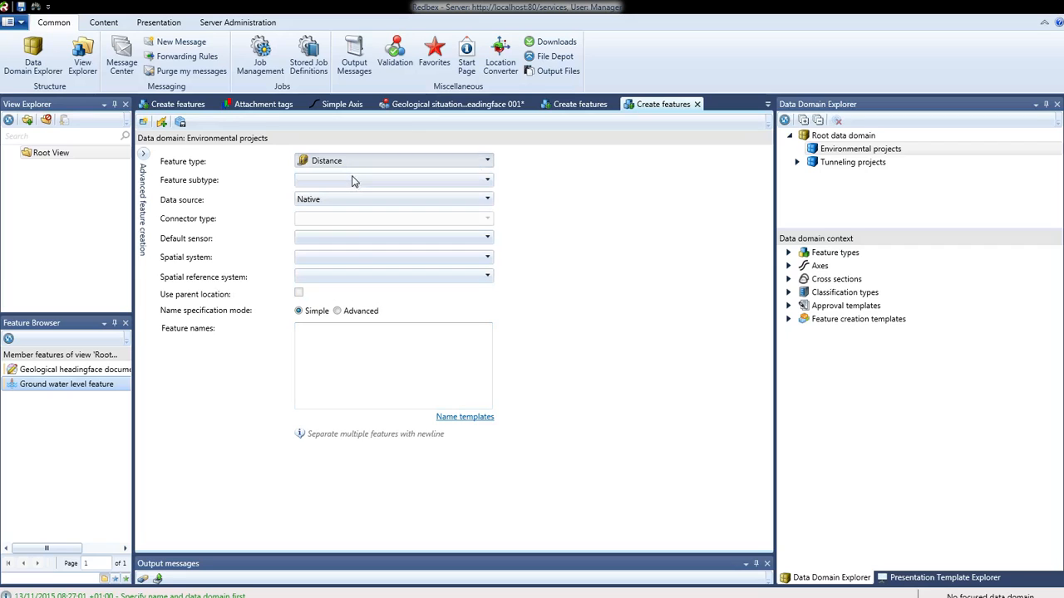
Create a feature named Distance 01.
{"action": "left_click", "coordinate": [356, 362]}
{"action": "type", "text": "D"}
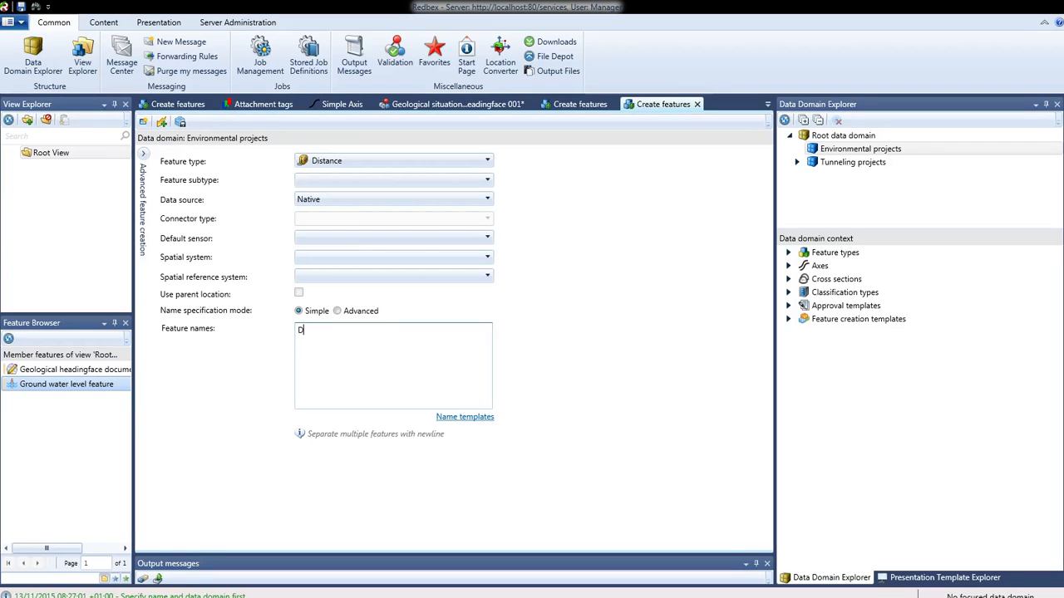
{"action": "type", "text": "istance "}
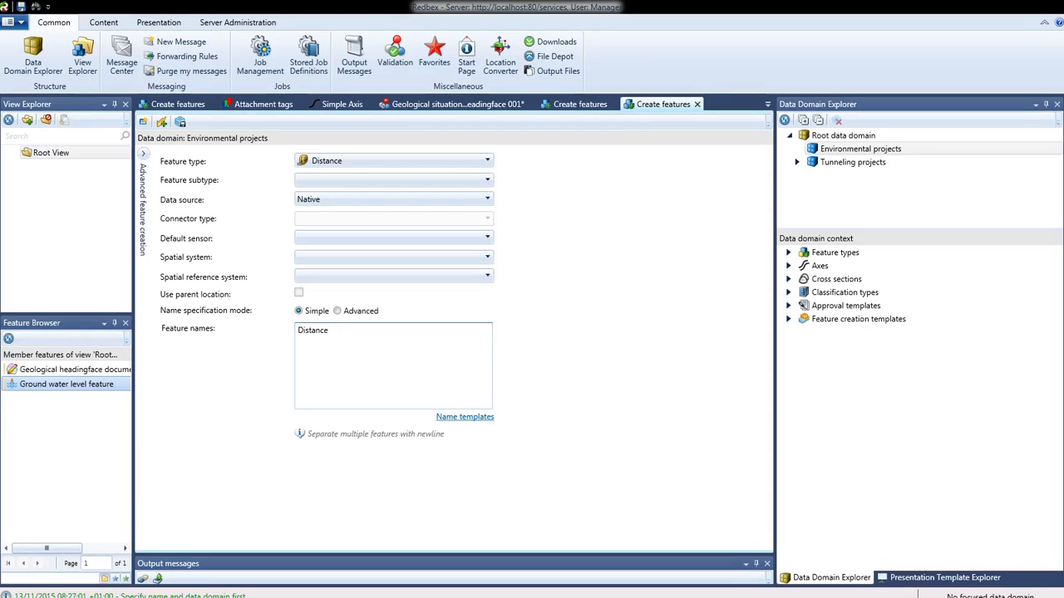
{"action": "type", "text": "01"}
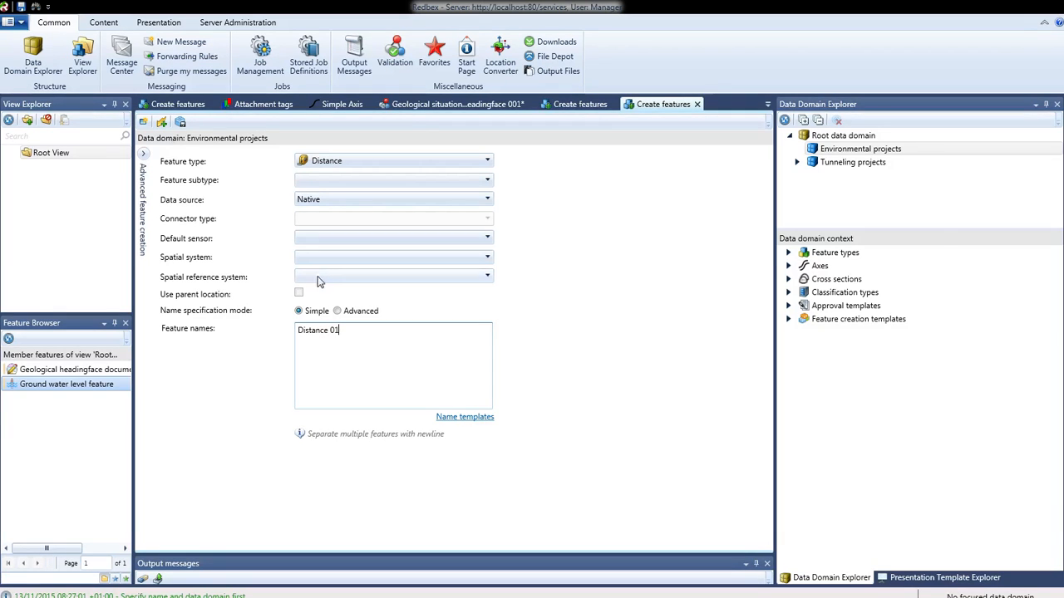
{"action": "left_click", "coordinate": [161, 122]}
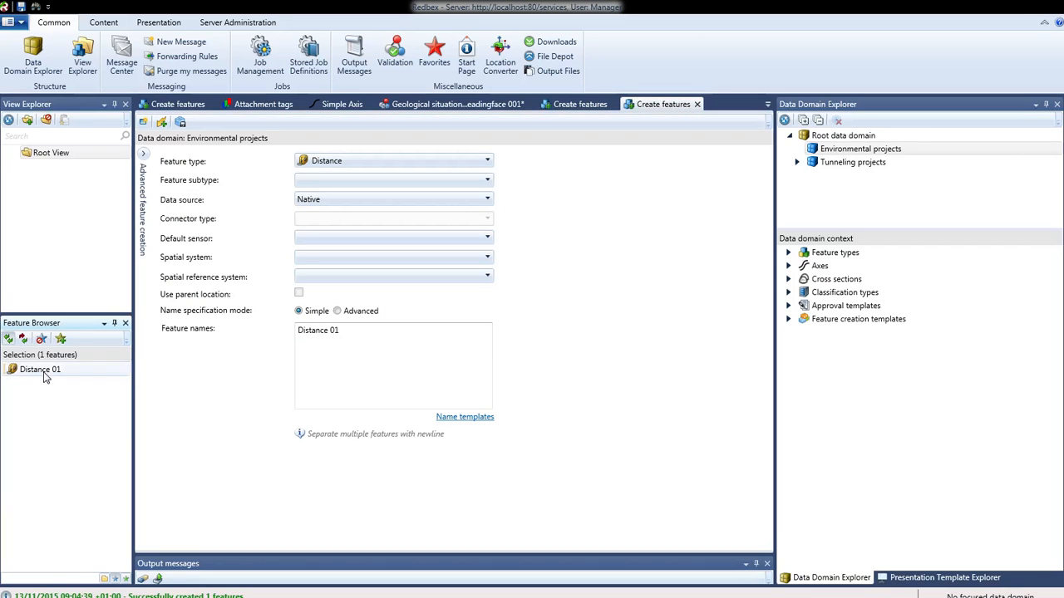
Try to create Distance 01 again and enlarge the output messages panel.
{"action": "left_click", "coordinate": [41, 376]}
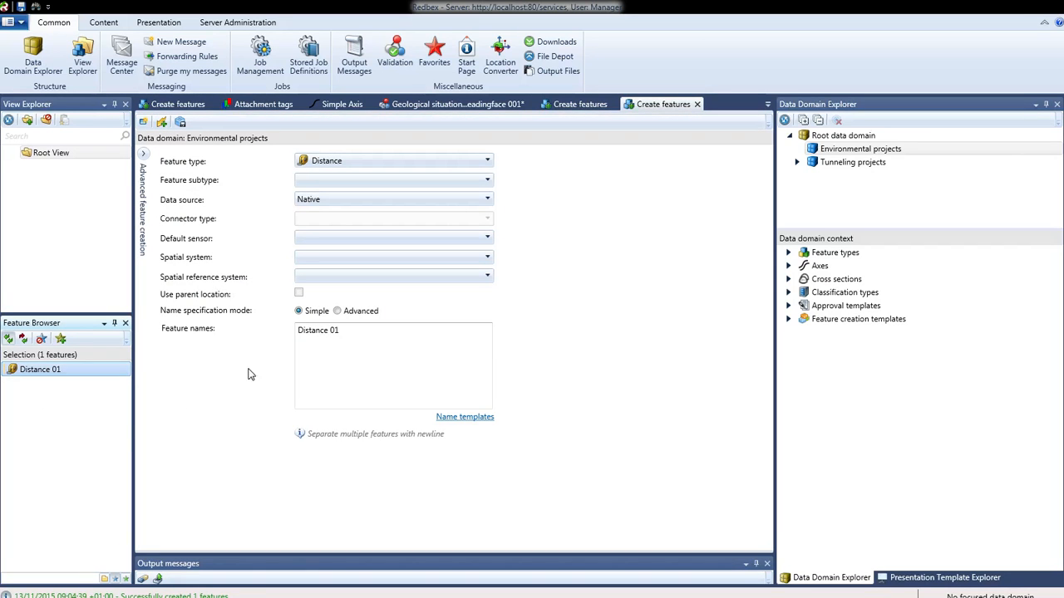
{"action": "left_click", "coordinate": [385, 334]}
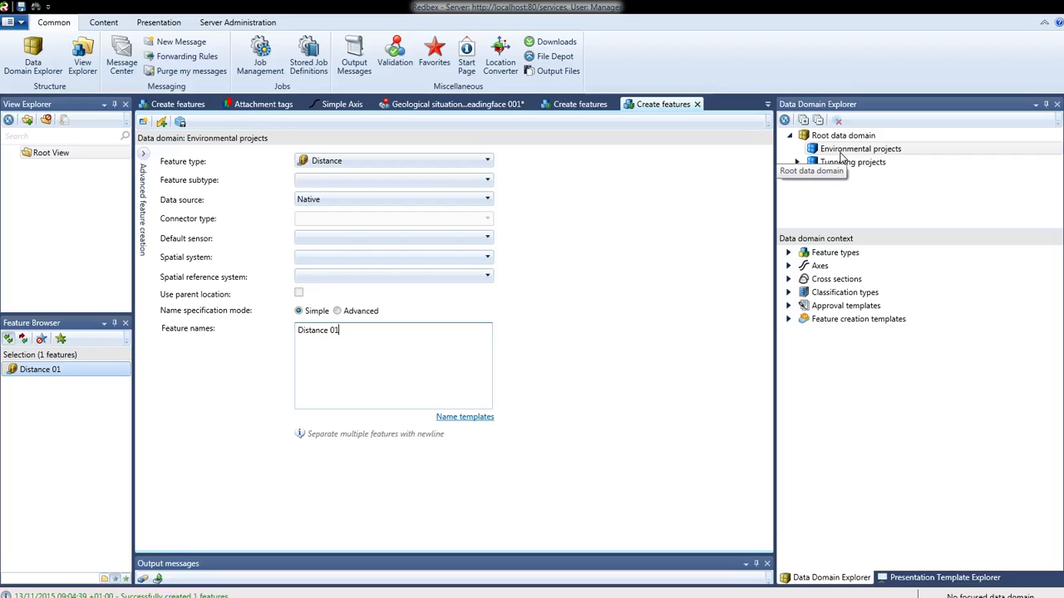
{"action": "left_click", "coordinate": [163, 123]}
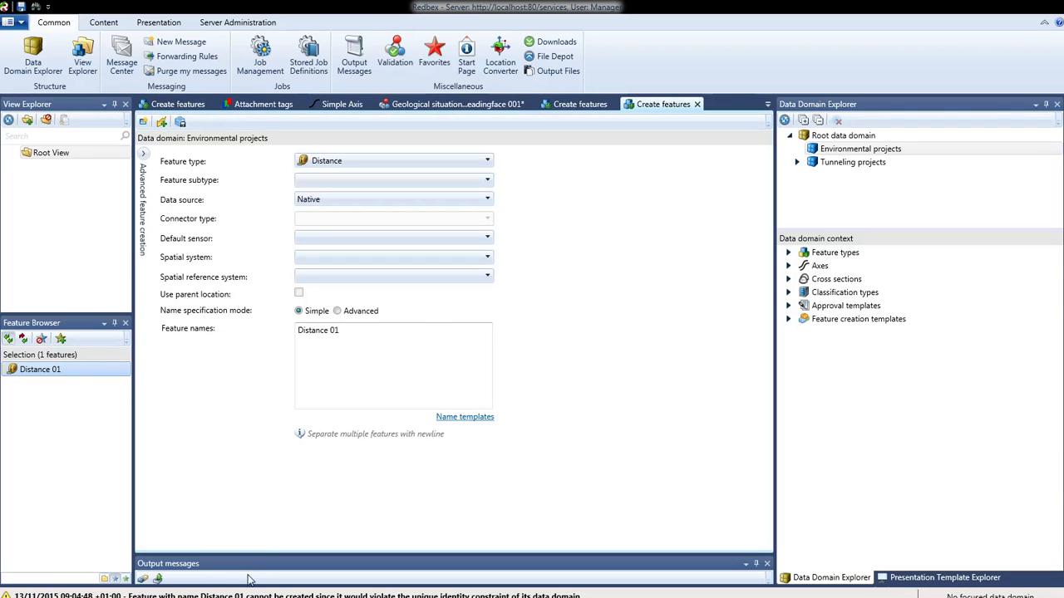
{"action": "left_click_drag", "start_coordinate": [254, 555], "coordinate": [304, 475]}
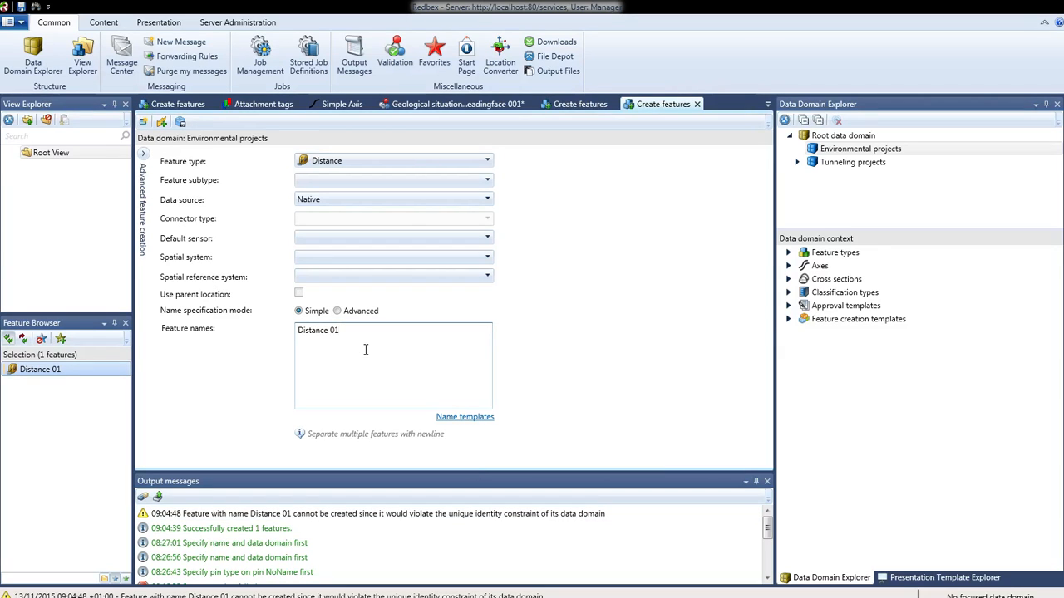
Rename the feature name to Distance 02 and create it.
{"action": "key", "text": "BackSpace"}
{"action": "type", "text": "2"}
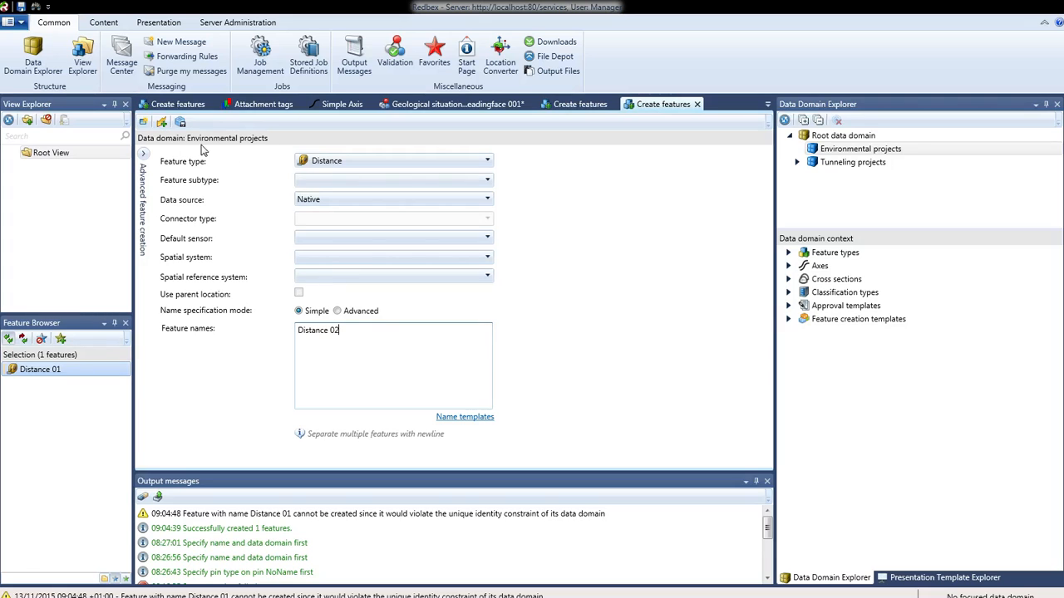
{"action": "key", "text": "ctrl+s"}
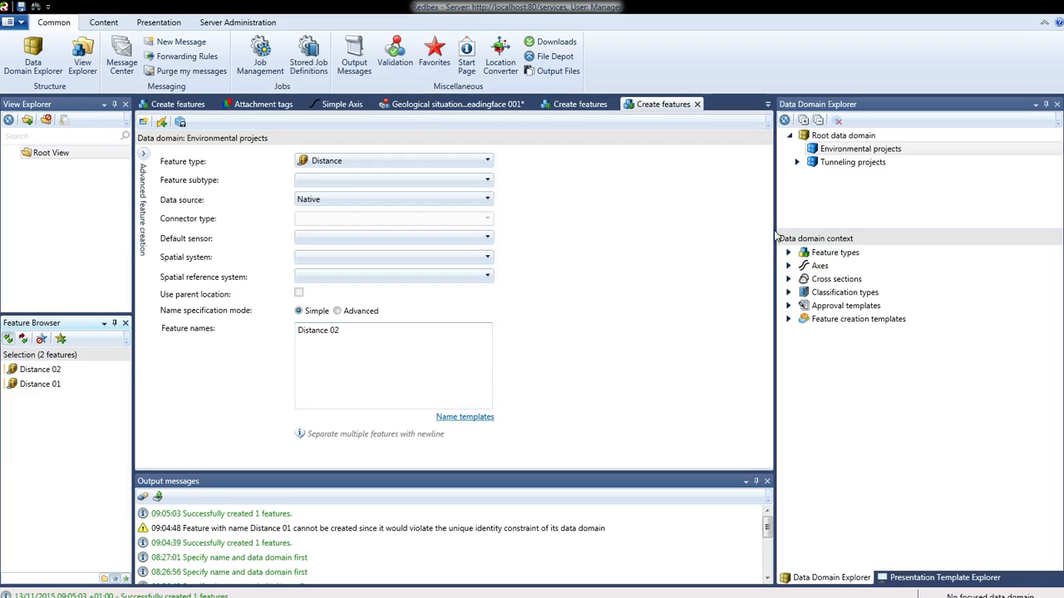
Turn off the identity data domain setting for Environmental projects.
{"action": "right_click", "coordinate": [843, 149]}
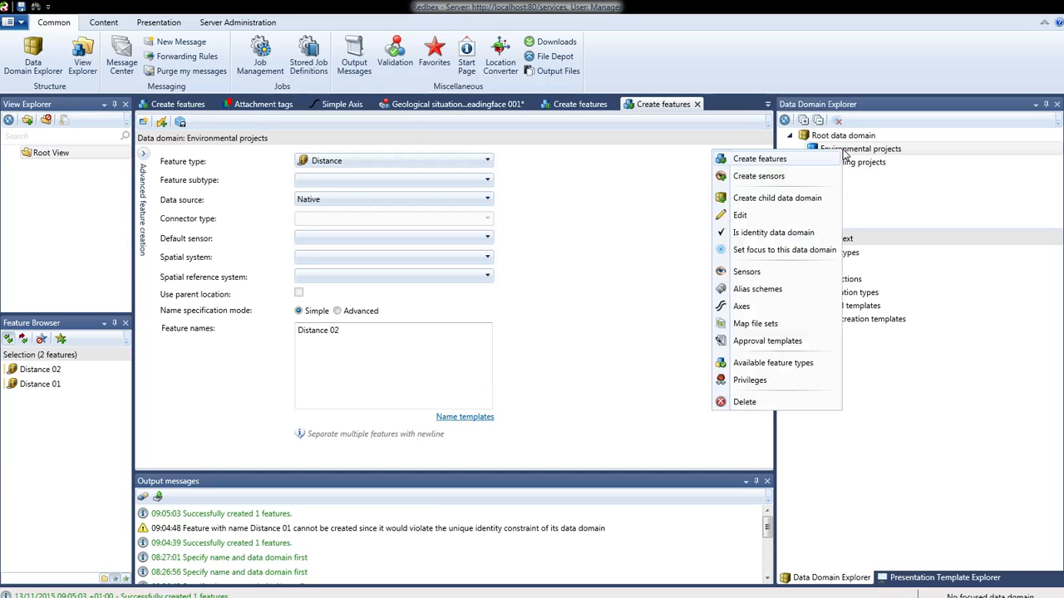
{"action": "left_click", "coordinate": [764, 249]}
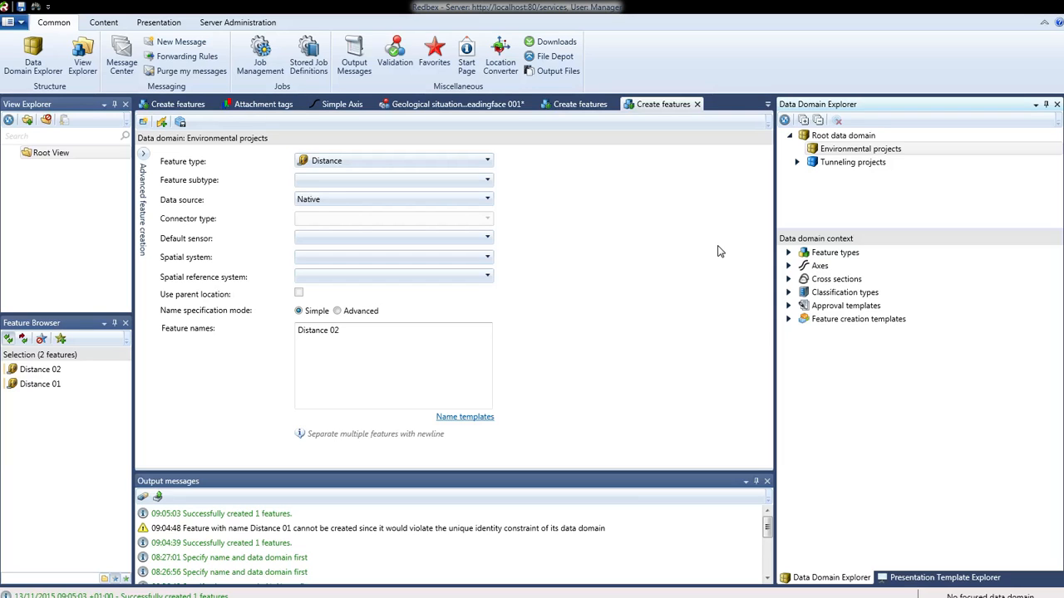
Create another feature named Distance 02 in Environmental projects.
{"action": "left_click", "coordinate": [56, 157]}
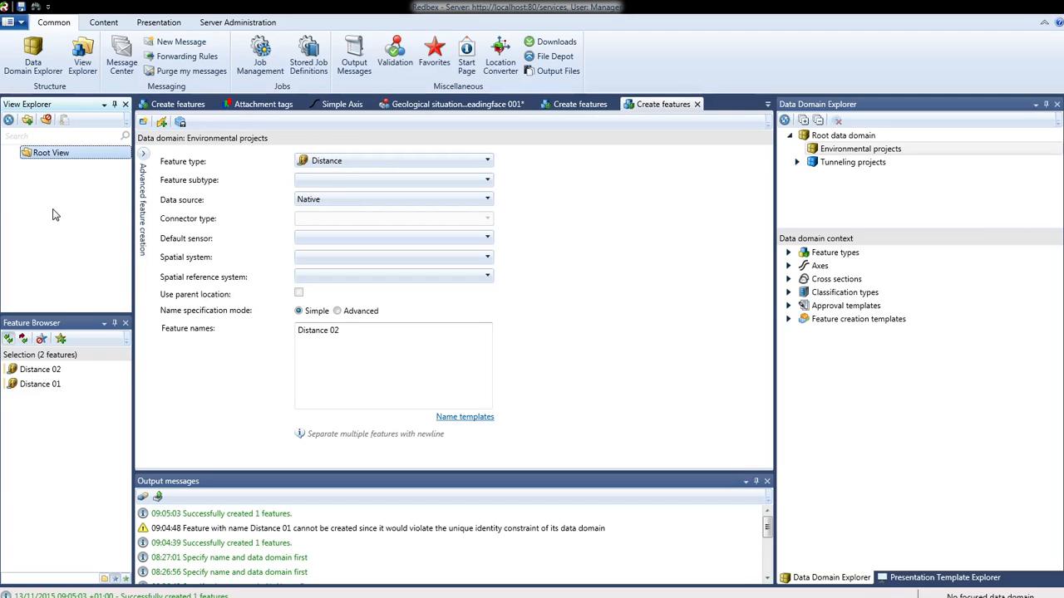
{"action": "left_click", "coordinate": [425, 349]}
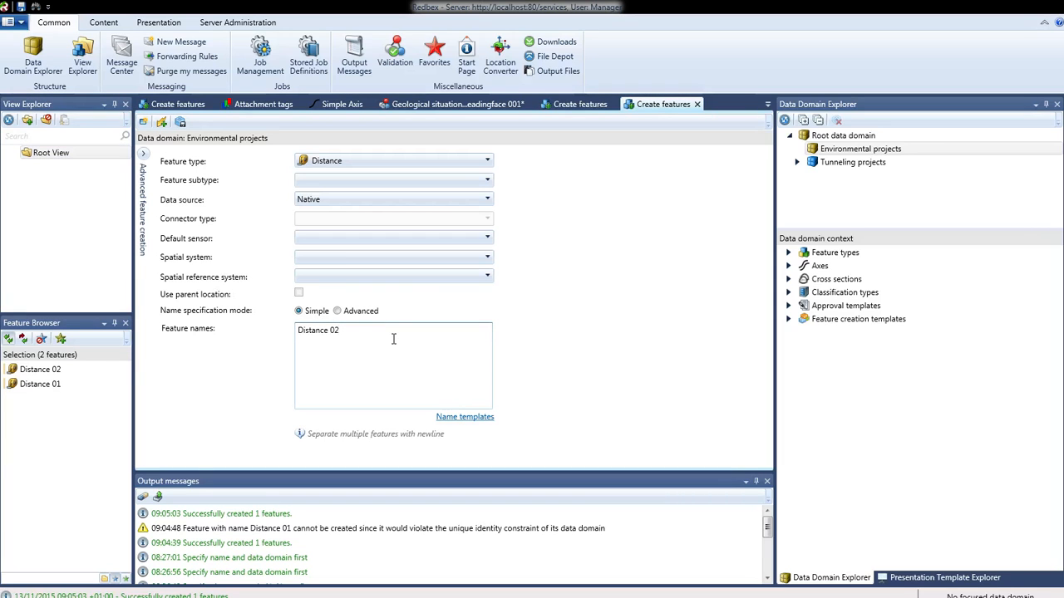
{"action": "left_click", "coordinate": [162, 123]}
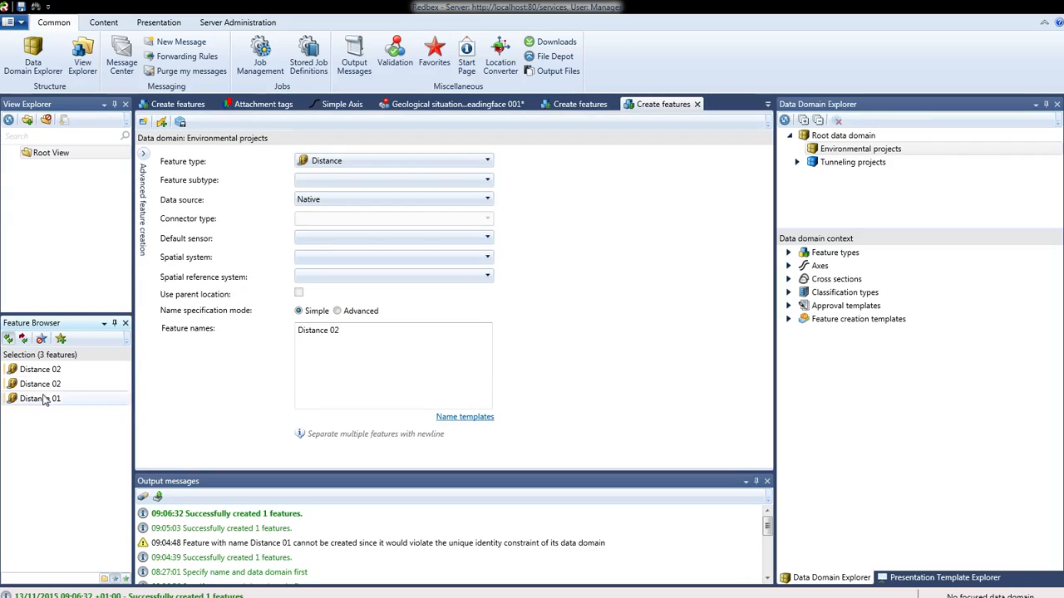
Open both Distance 02 features from the feature browser in their own tabs and compare their details.
{"action": "left_click", "coordinate": [42, 370]}
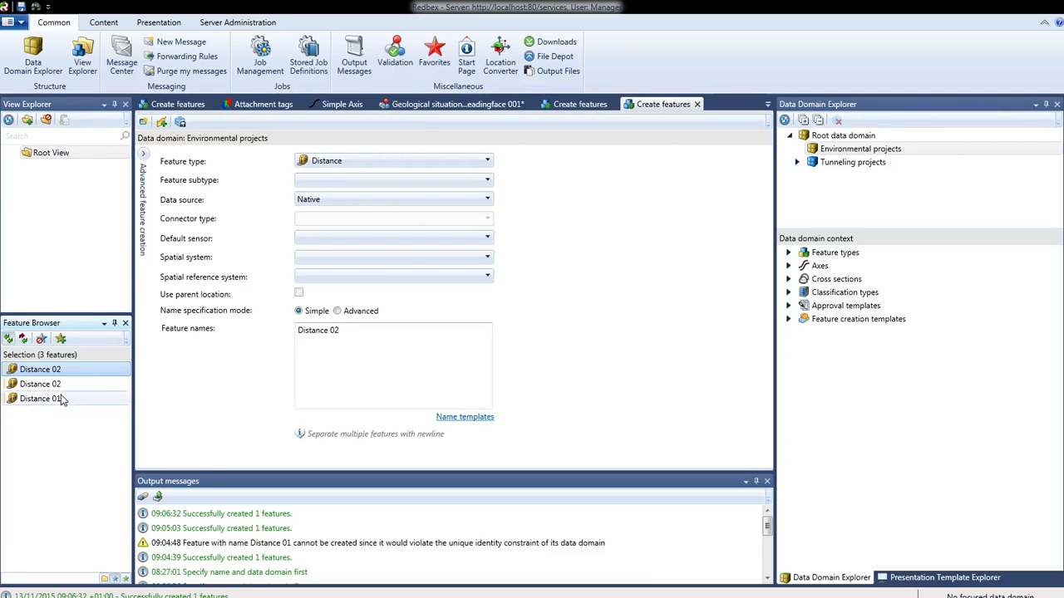
{"action": "right_click", "coordinate": [53, 369]}
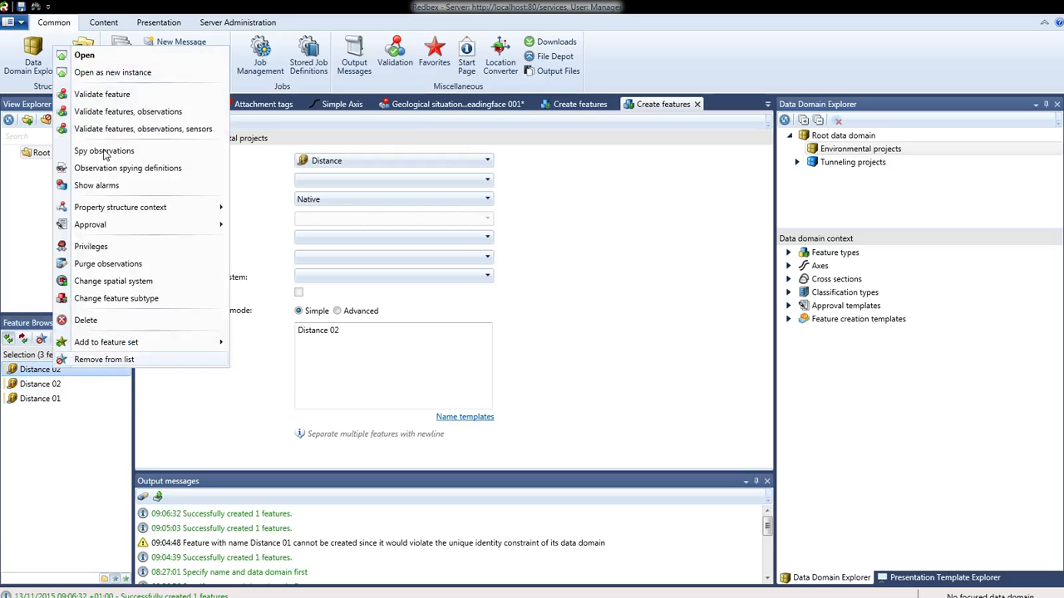
{"action": "left_click", "coordinate": [85, 57]}
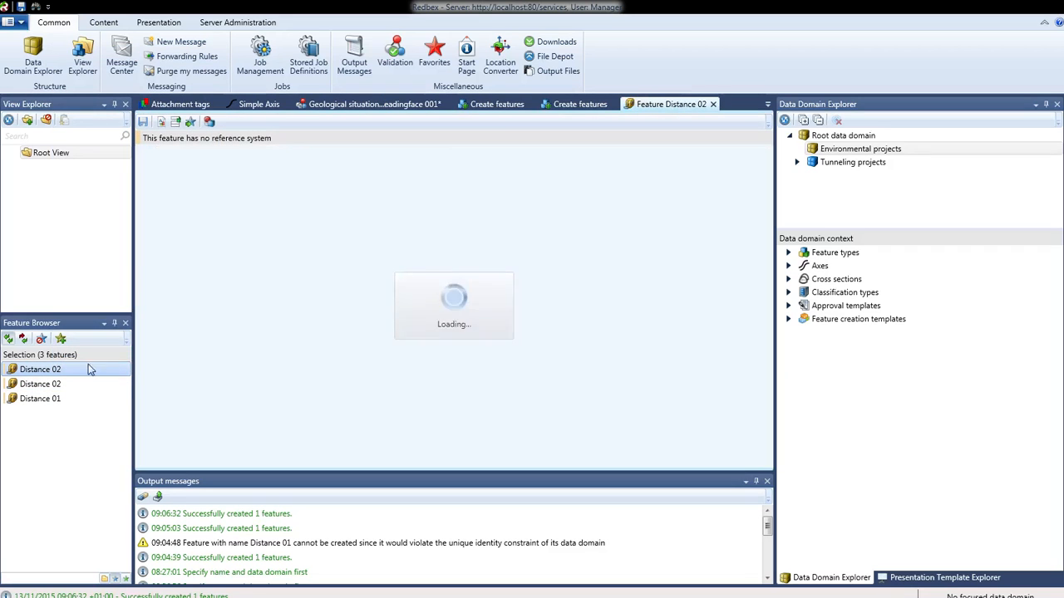
{"action": "left_click", "coordinate": [40, 384]}
{"action": "right_click", "coordinate": [53, 384]}
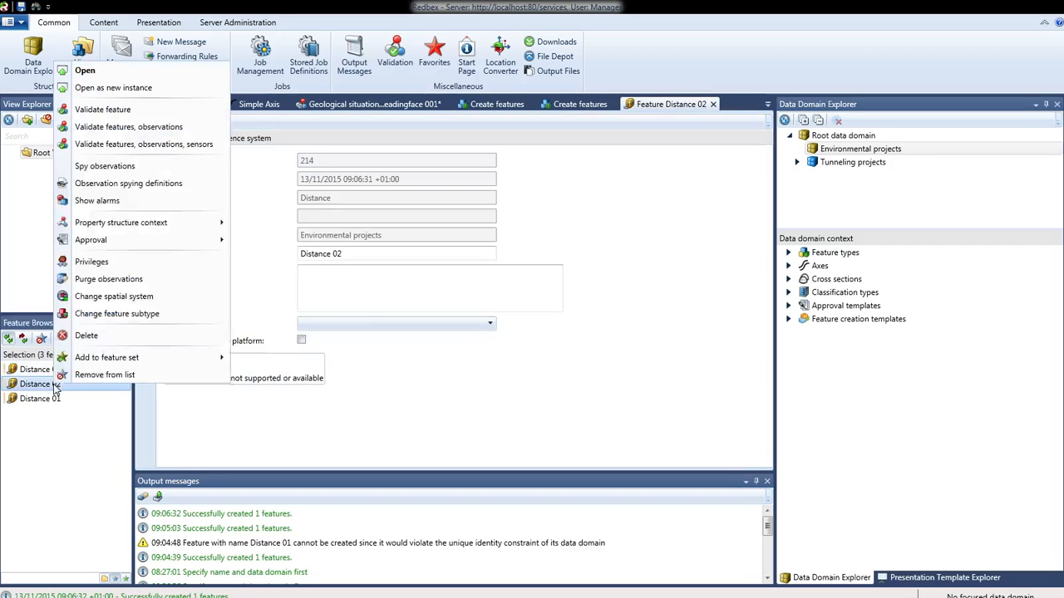
{"action": "left_click", "coordinate": [85, 70]}
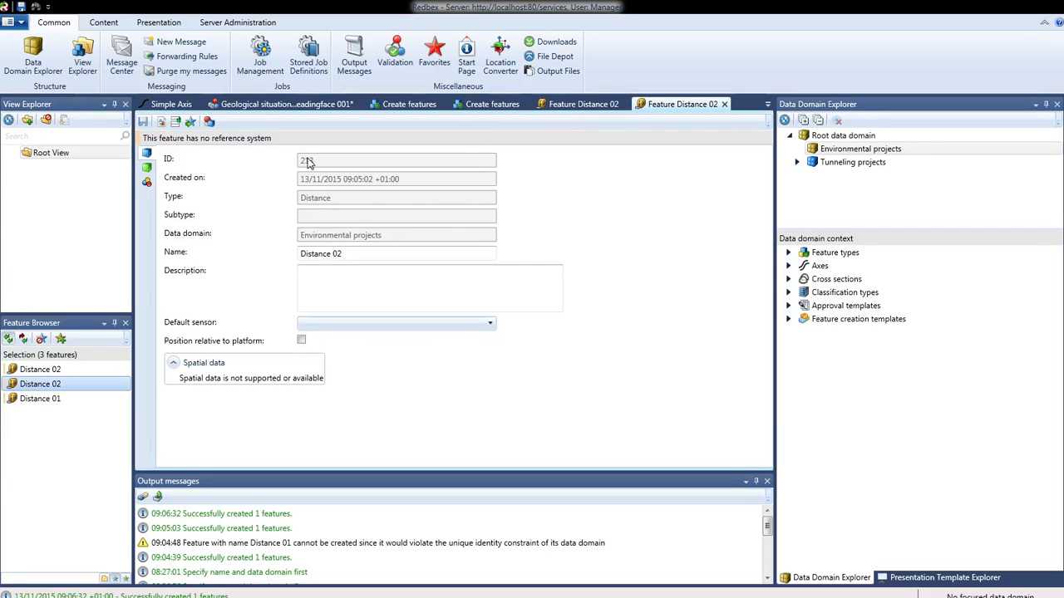
{"action": "left_click", "coordinate": [592, 106]}
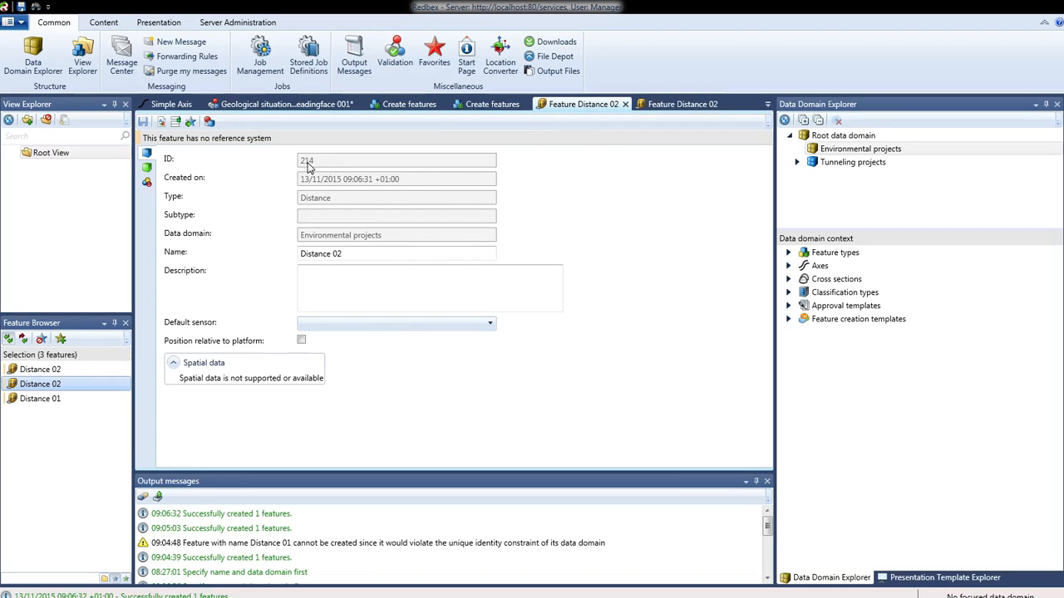
{"action": "left_click", "coordinate": [360, 258]}
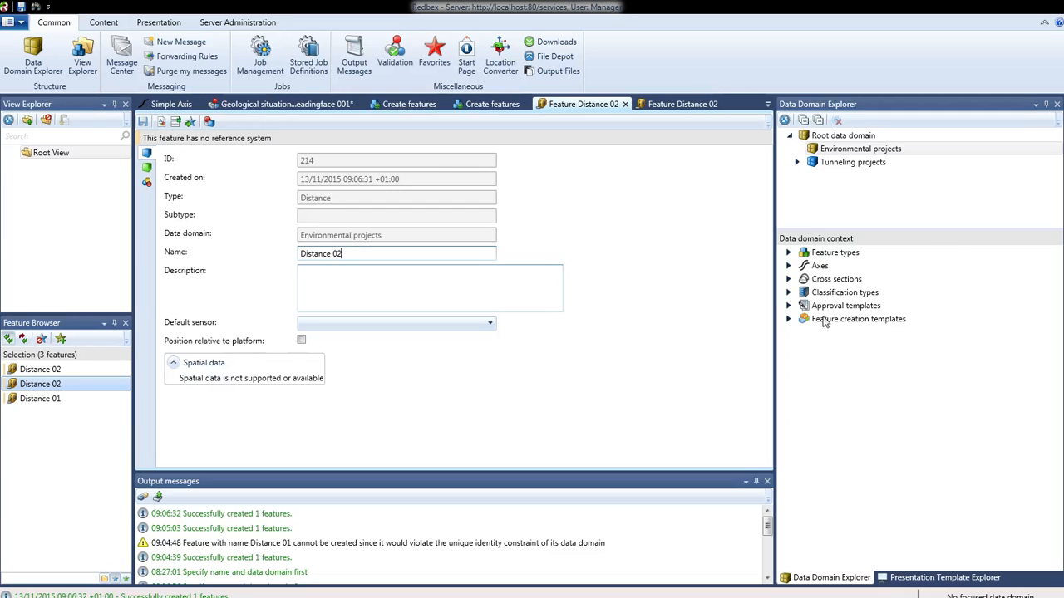
Try to mark Environmental projects as an identity data domain again.
{"action": "left_click", "coordinate": [845, 150]}
{"action": "right_click", "coordinate": [844, 151]}
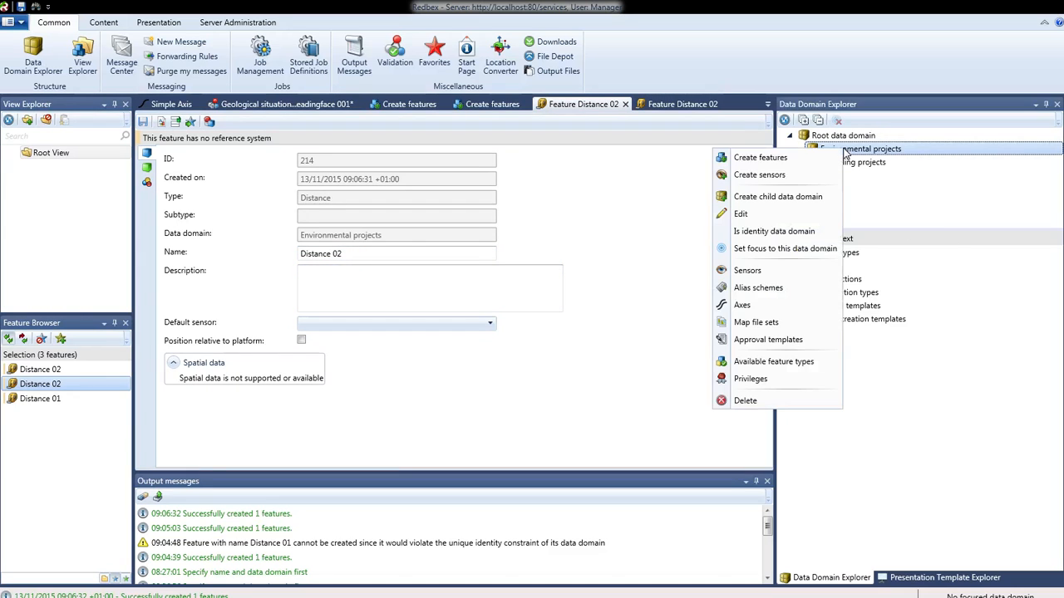
{"action": "left_click", "coordinate": [771, 234]}
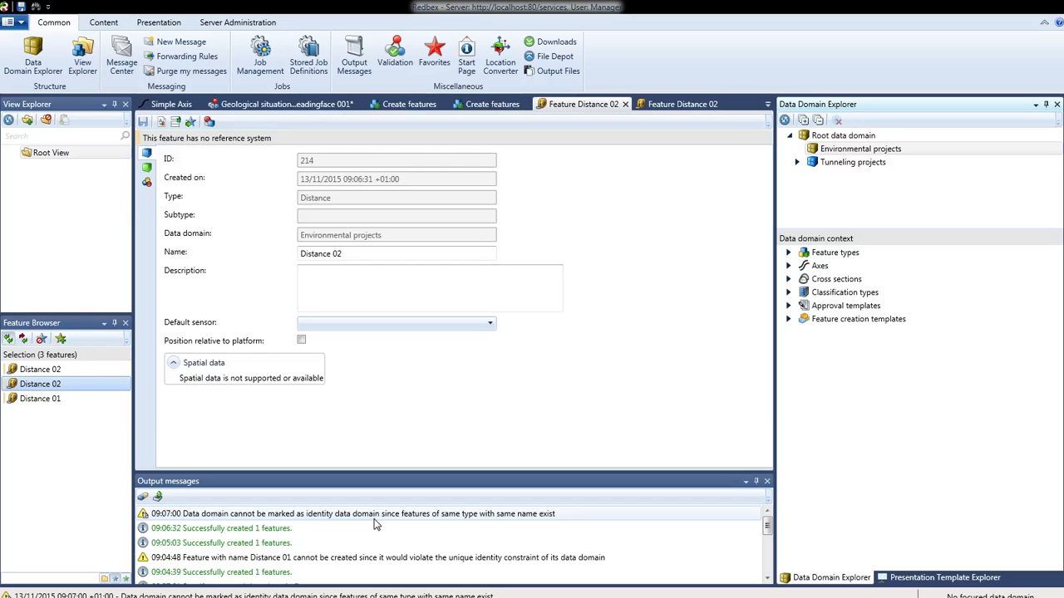
Browse the reference manual's data domain topics: Root data domain, Considerations for structuring, and Features and data domains.
{"action": "left_click_drag", "start_coordinate": [0, 37], "coordinate": [447, 50]}
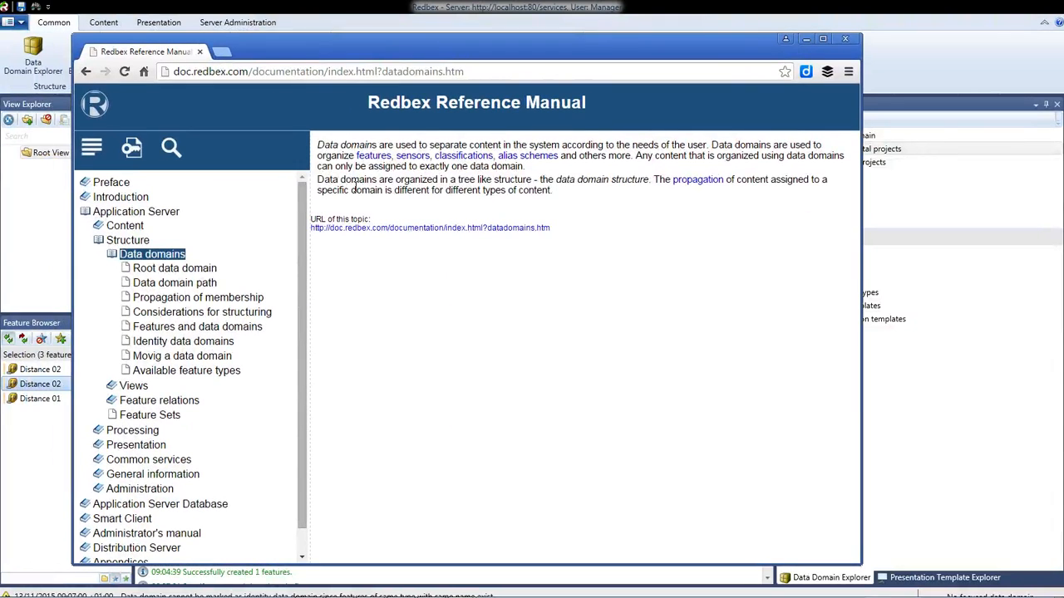
{"action": "left_click", "coordinate": [193, 274]}
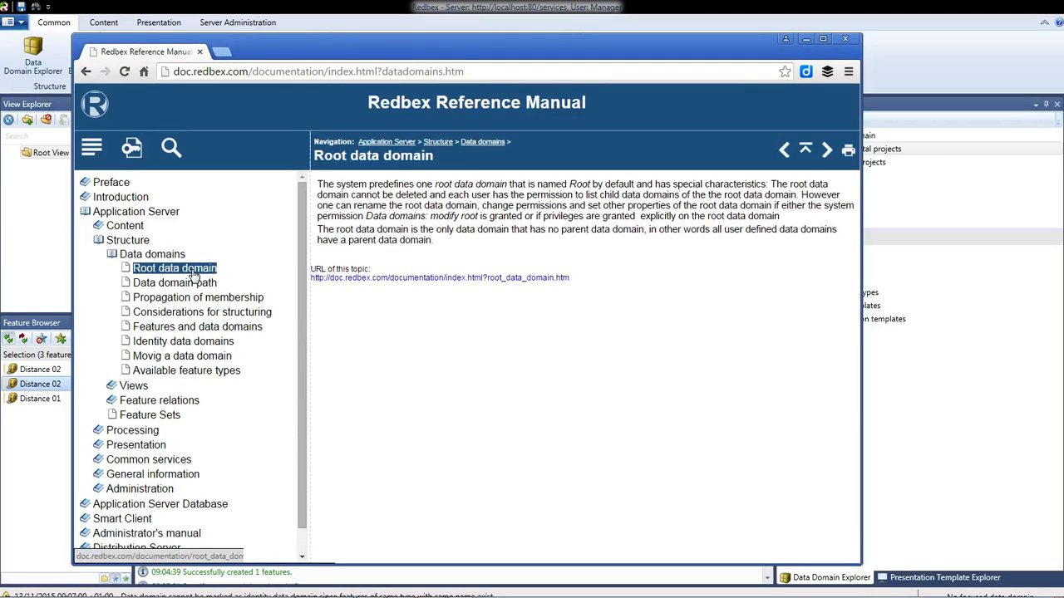
{"action": "left_click", "coordinate": [189, 313]}
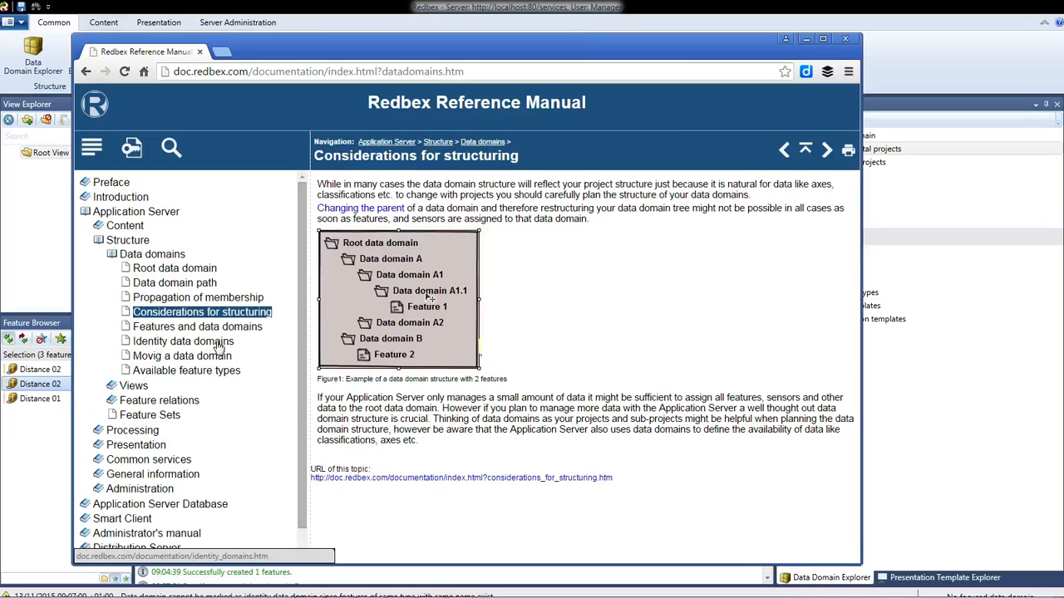
{"action": "left_click", "coordinate": [222, 330]}
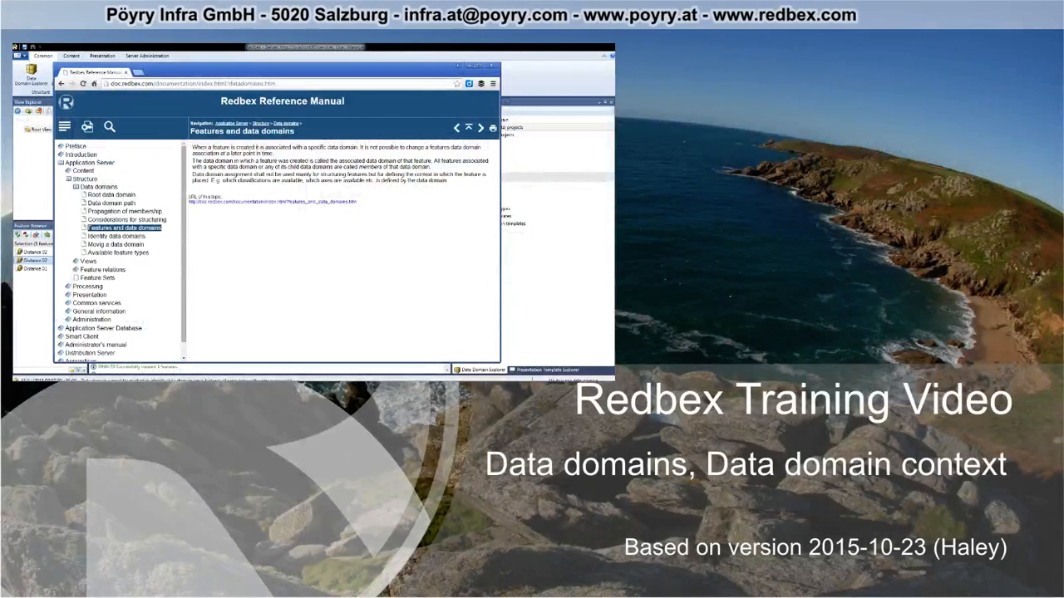
{"action": "mouse_move", "coordinate": [241, 378]}
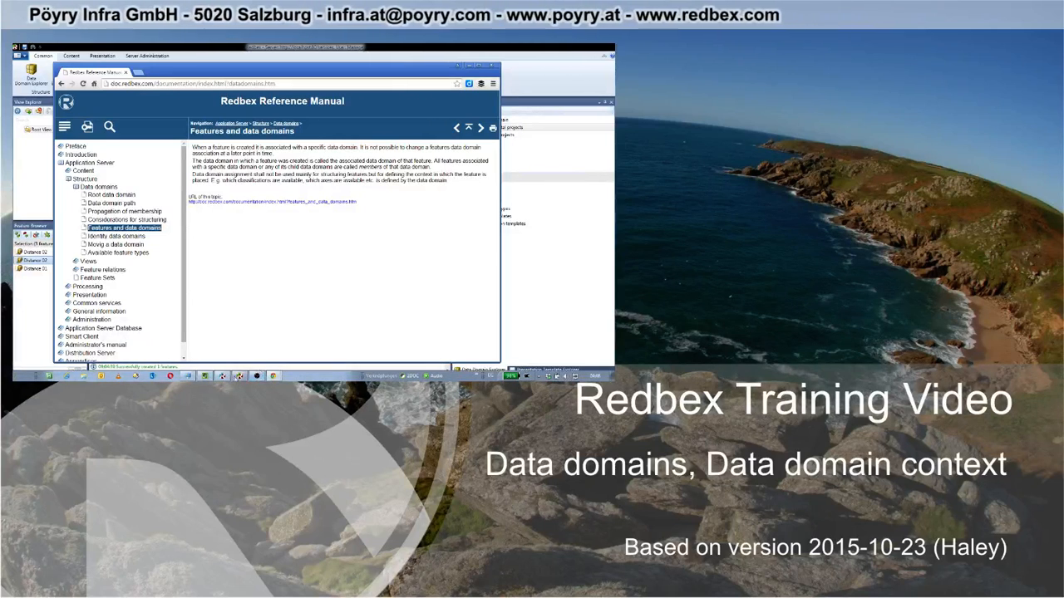